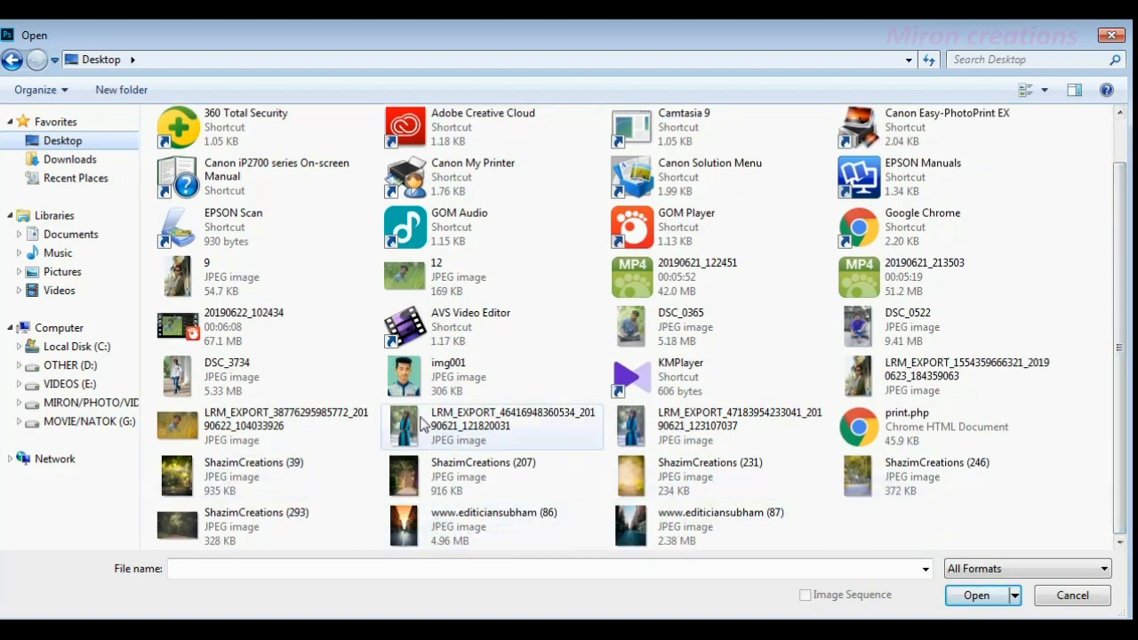
- Open the DSC_0522 image from the Desktop
click(928, 344)
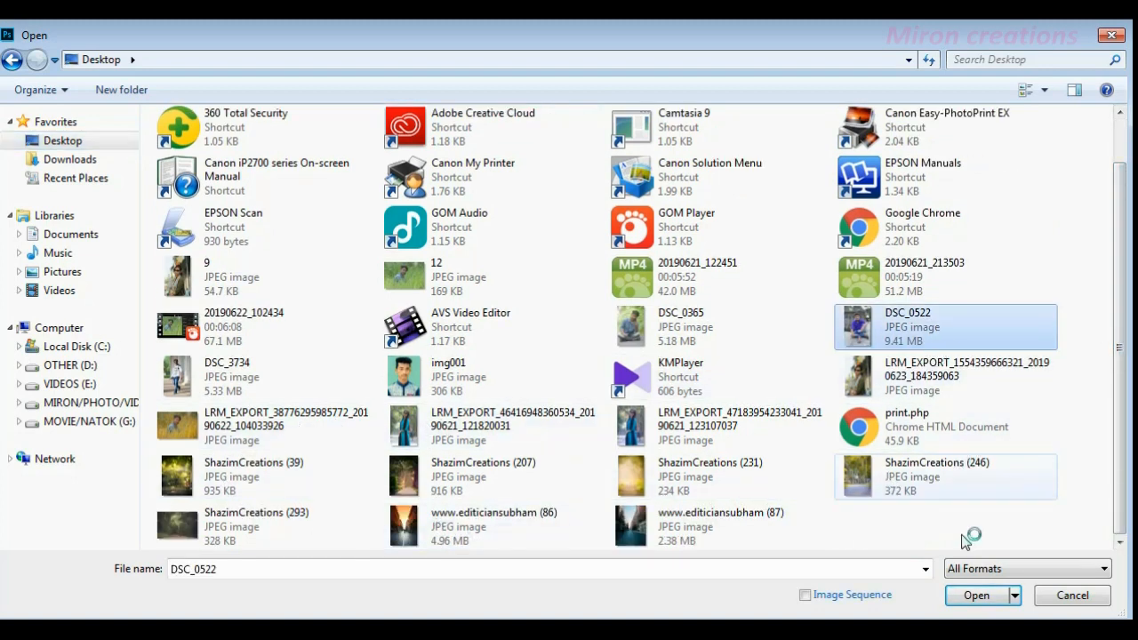
click(978, 596)
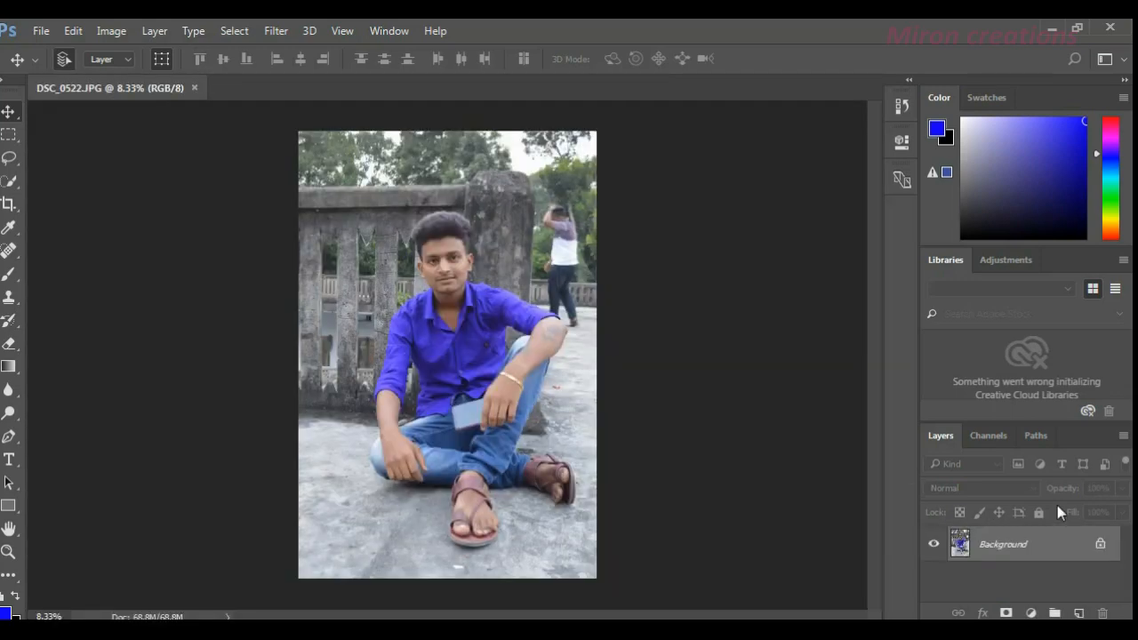
- Unlock the Background layer and duplicate it
click(1103, 552)
drag(1037, 548, 1078, 614)
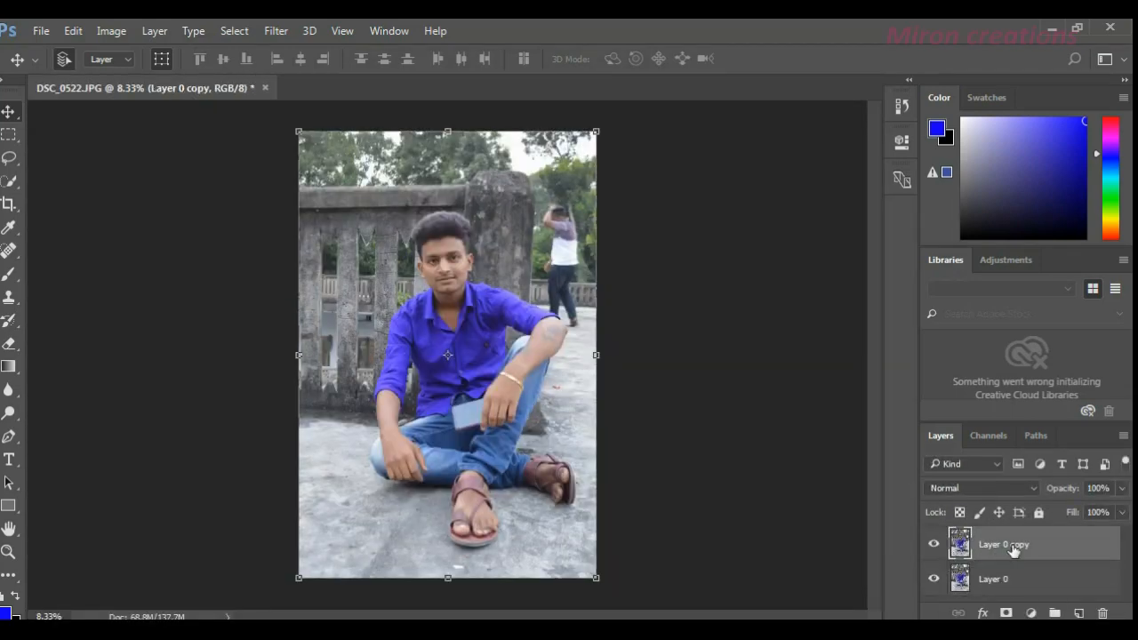
- Use the Quick Selection tool to start selecting the seated man, covering his head, the front of his shirt and his upper jeans
click(7, 187)
click(9, 161)
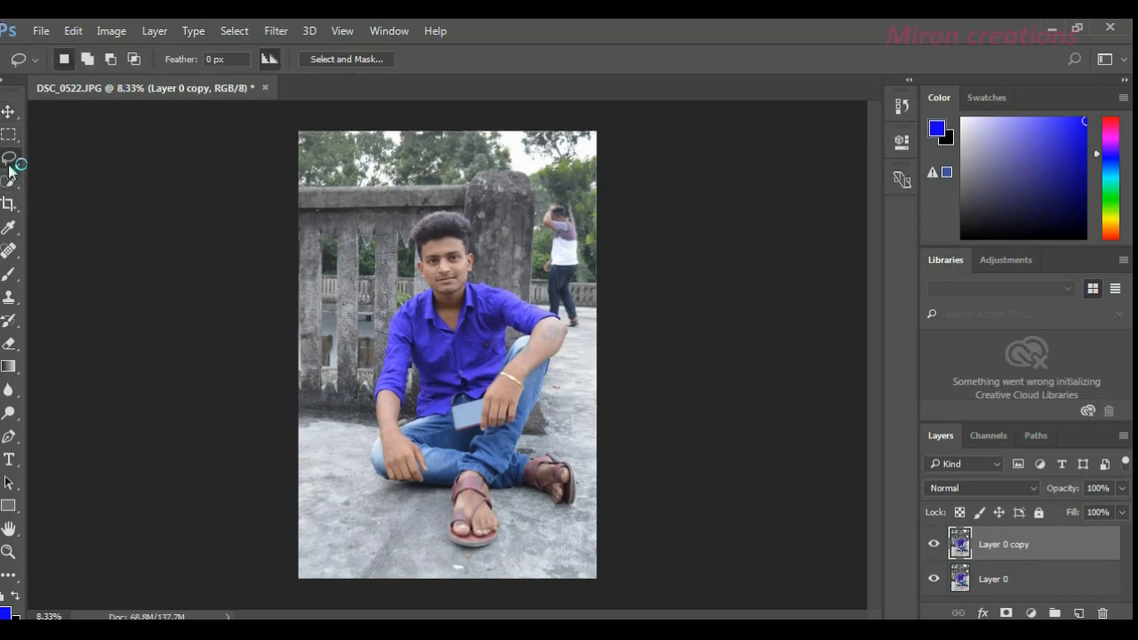
click(9, 163)
click(8, 181)
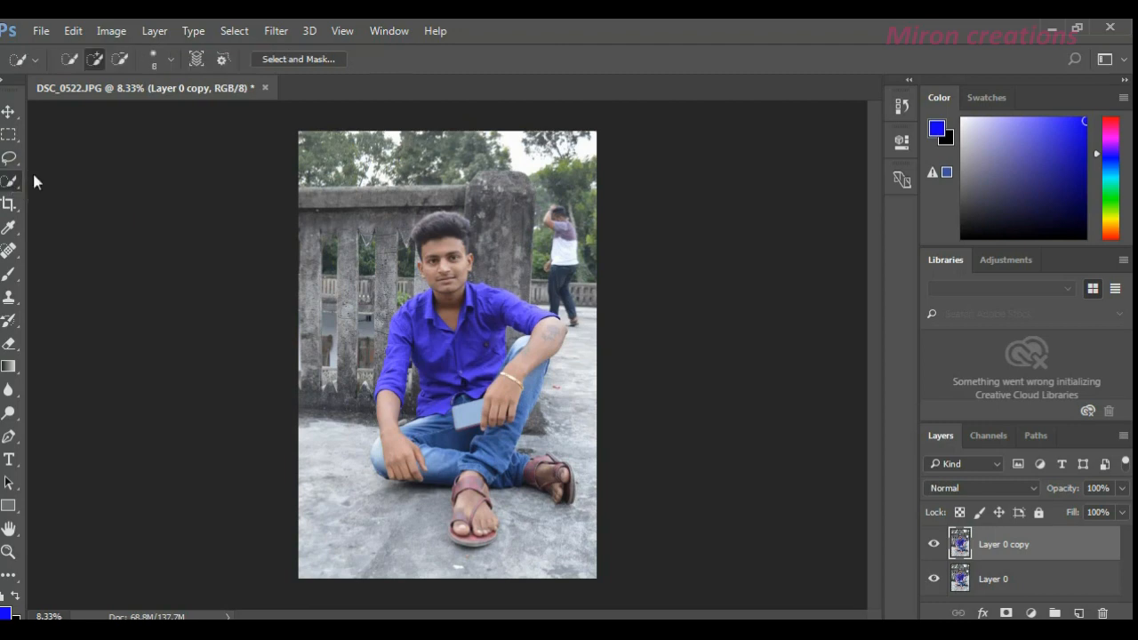
click(8, 181)
click(73, 185)
scroll(433, 251, up, 2)
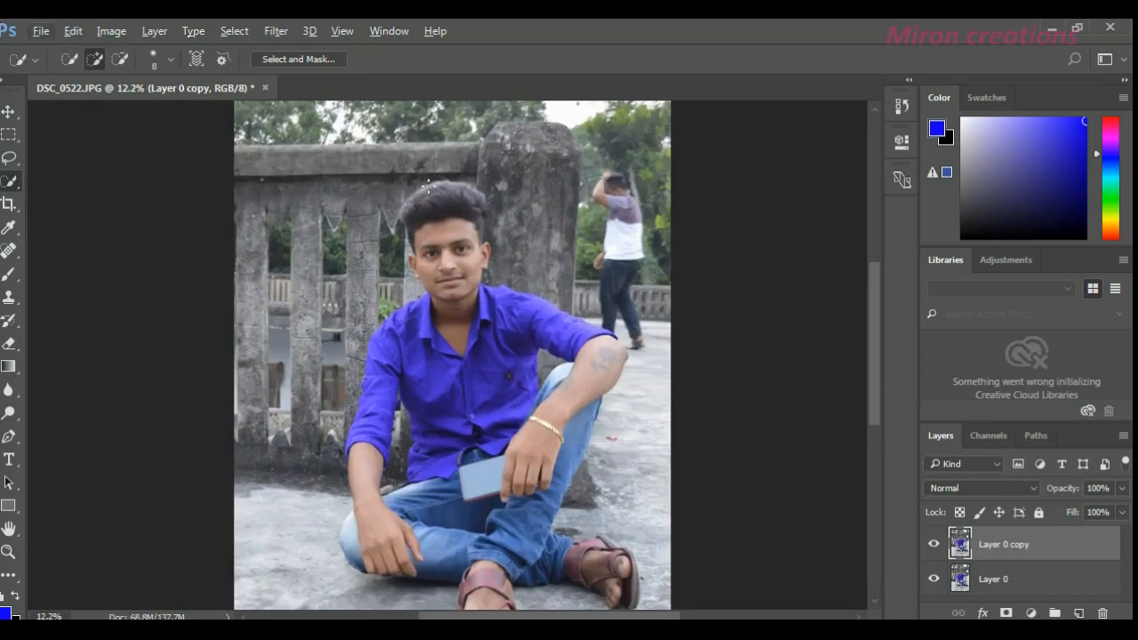
mouse_move(441, 191)
mouse_down()
mouse_move(450, 301)
mouse_move(479, 404)
mouse_up()
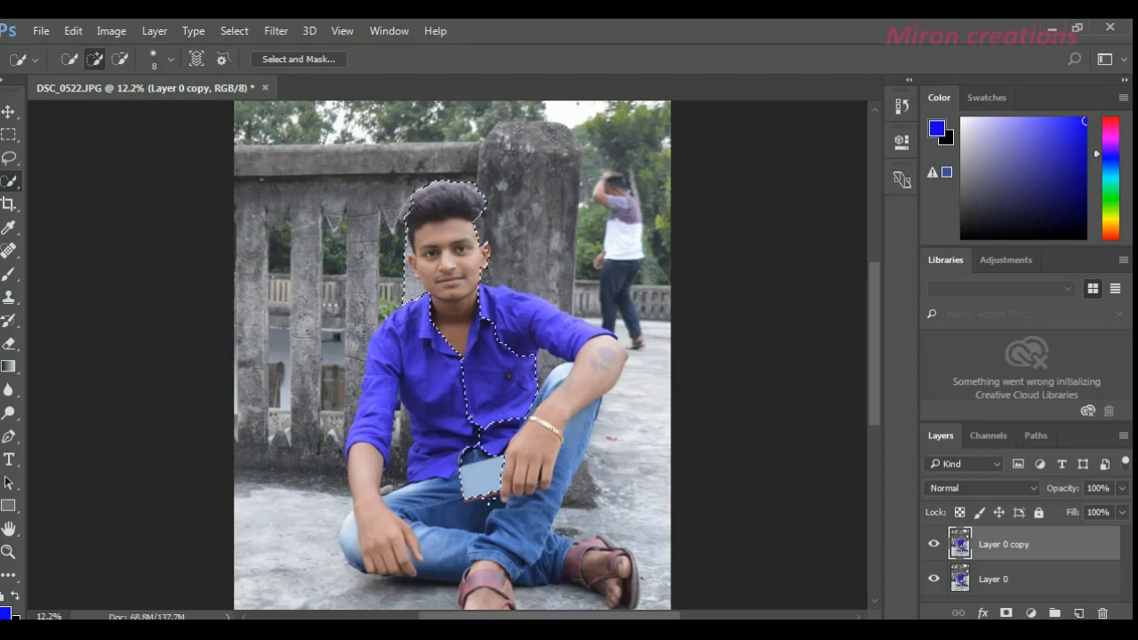
drag(485, 498, 487, 538)
- Extend the selection over the man's legs, both sandals, both arms and the rest of his shirt
scroll(497, 555, down, 2)
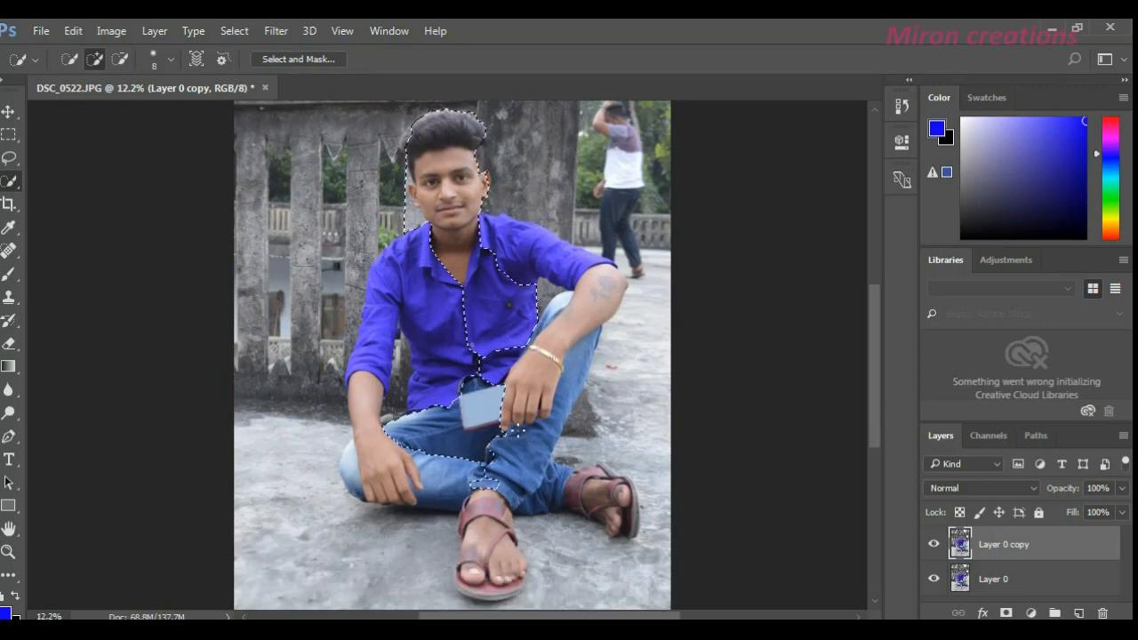
mouse_move(534, 409)
mouse_down()
mouse_move(509, 471)
mouse_move(485, 582)
mouse_move(493, 594)
mouse_up()
mouse_move(425, 257)
mouse_down()
mouse_move(400, 266)
mouse_move(368, 372)
mouse_move(385, 466)
mouse_up()
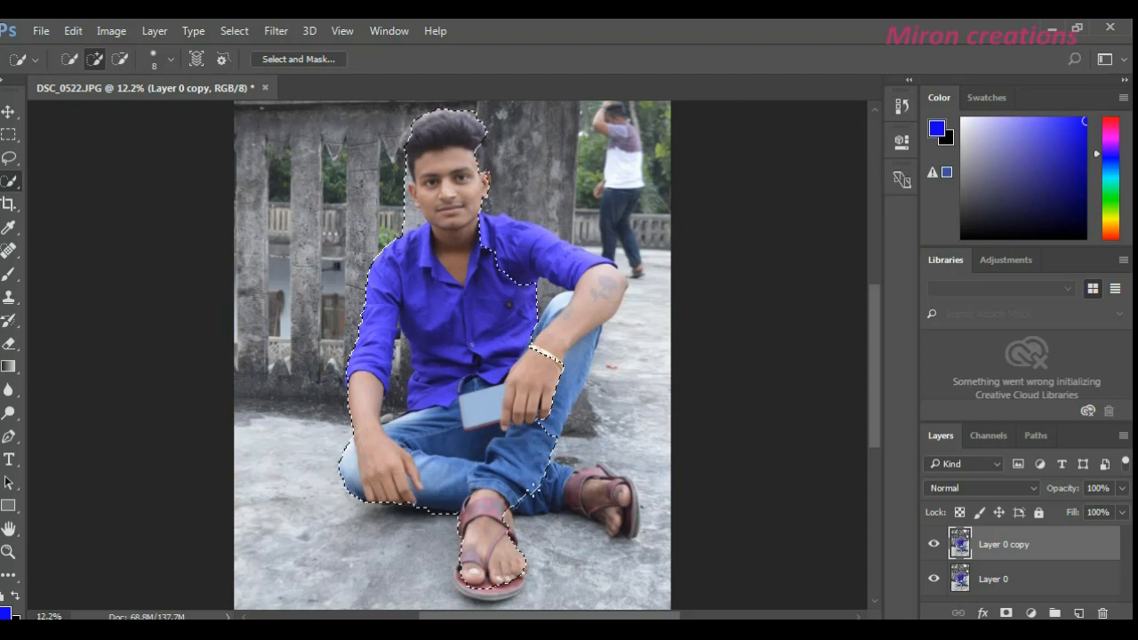
mouse_move(592, 504)
mouse_down()
mouse_move(627, 529)
mouse_move(611, 491)
mouse_up()
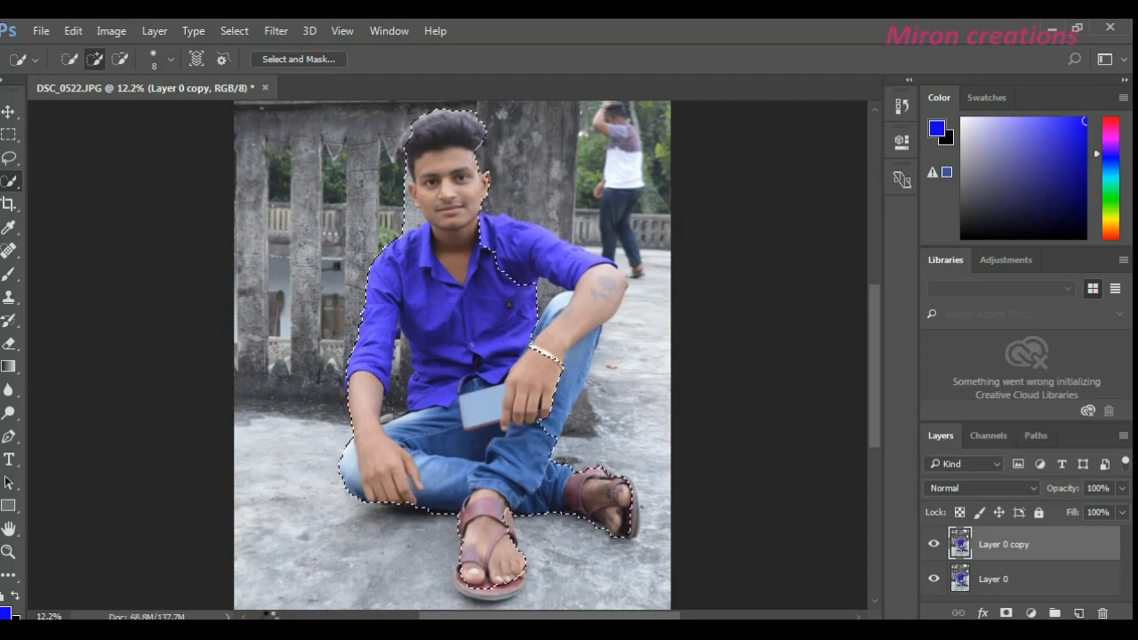
key(F9)
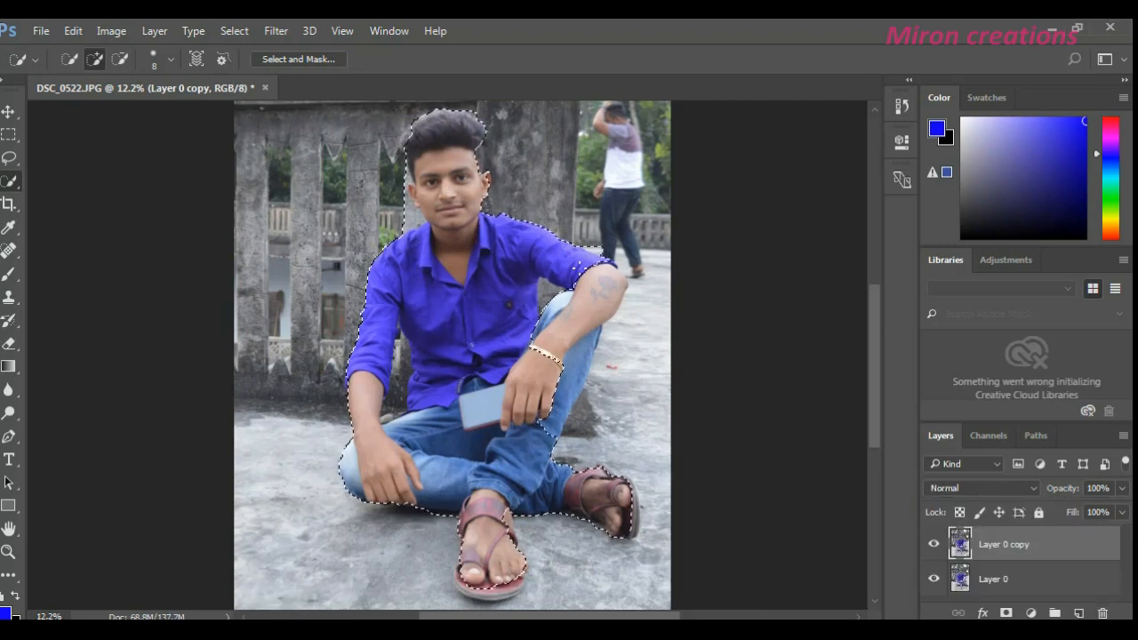
drag(600, 271, 565, 389)
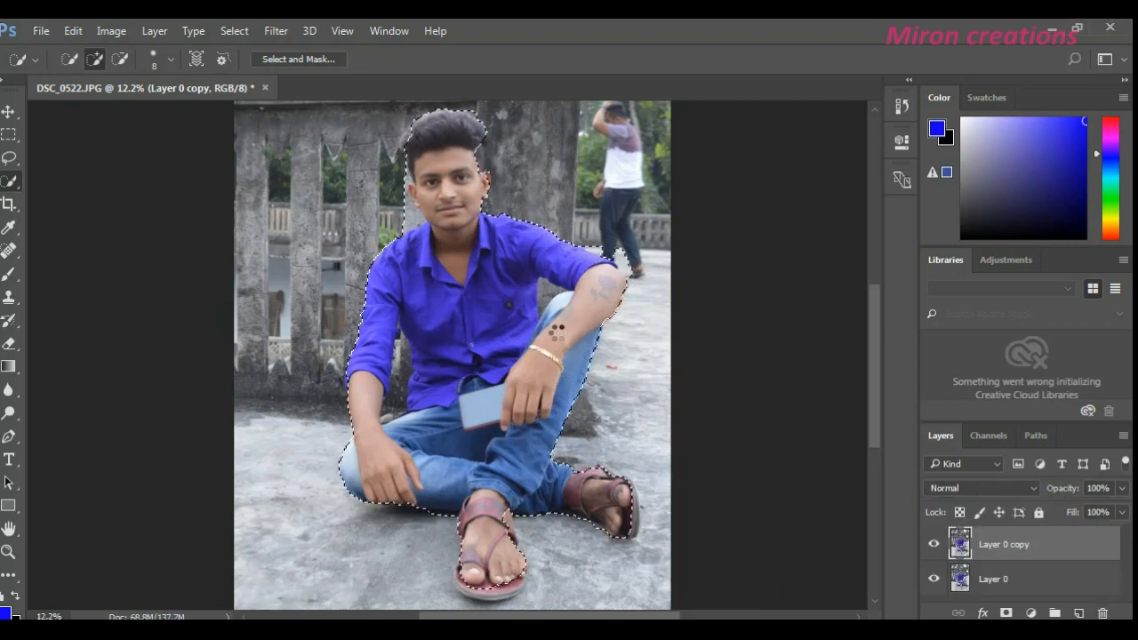
- Refine the selection around the head, subtracting the fence beside the cheek and adding the missed hair on both sides
scroll(439, 235, up, 2)
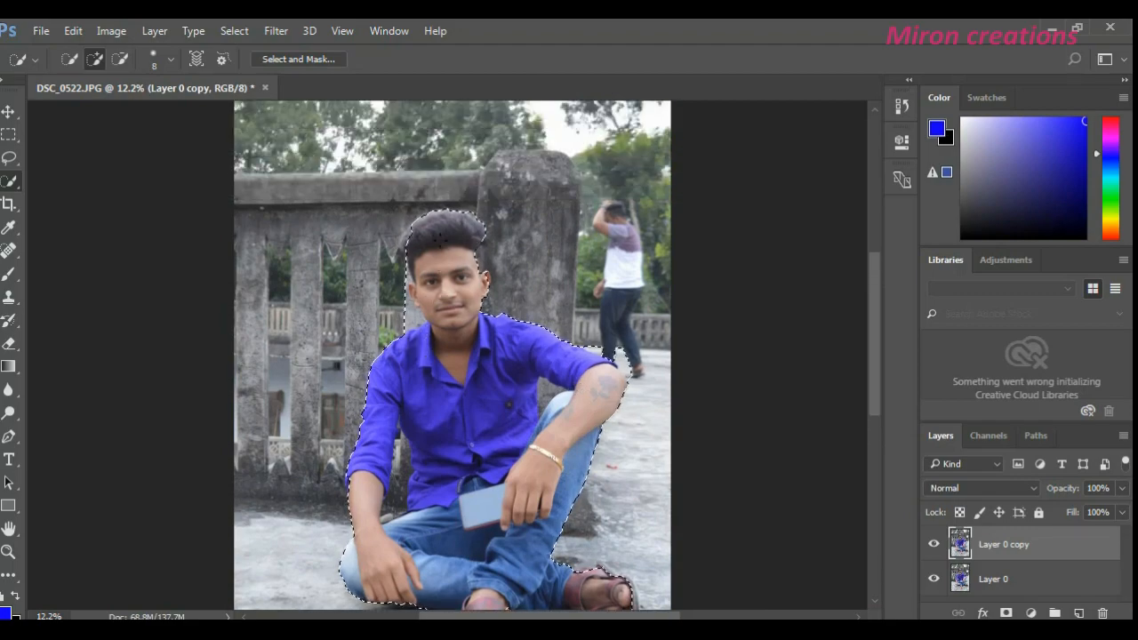
scroll(436, 253, up, 5)
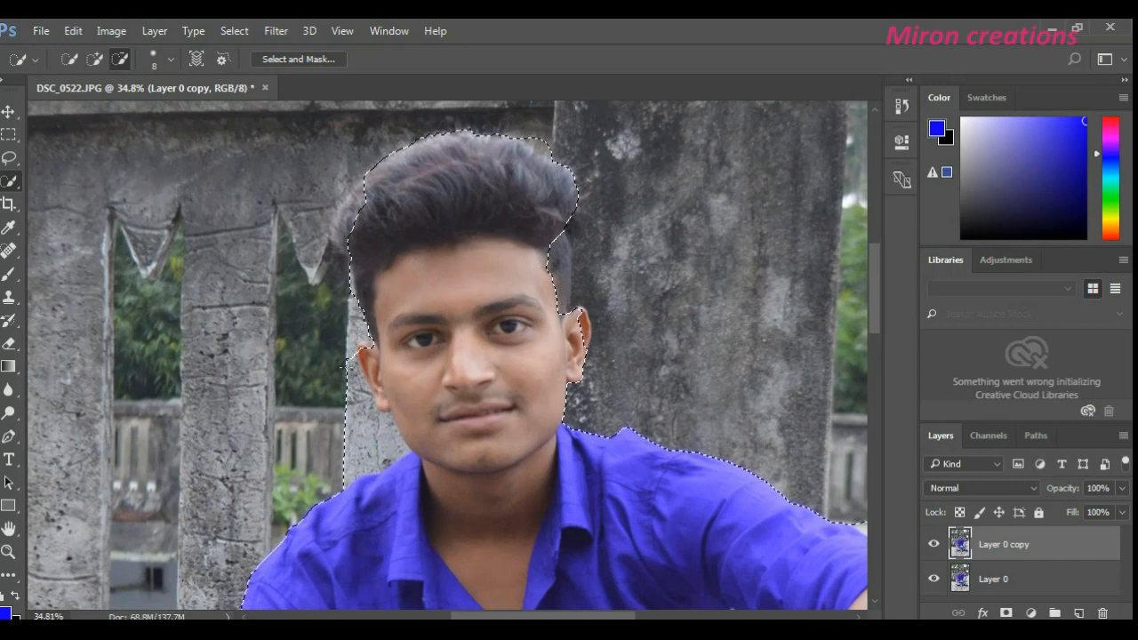
drag(356, 363, 387, 433)
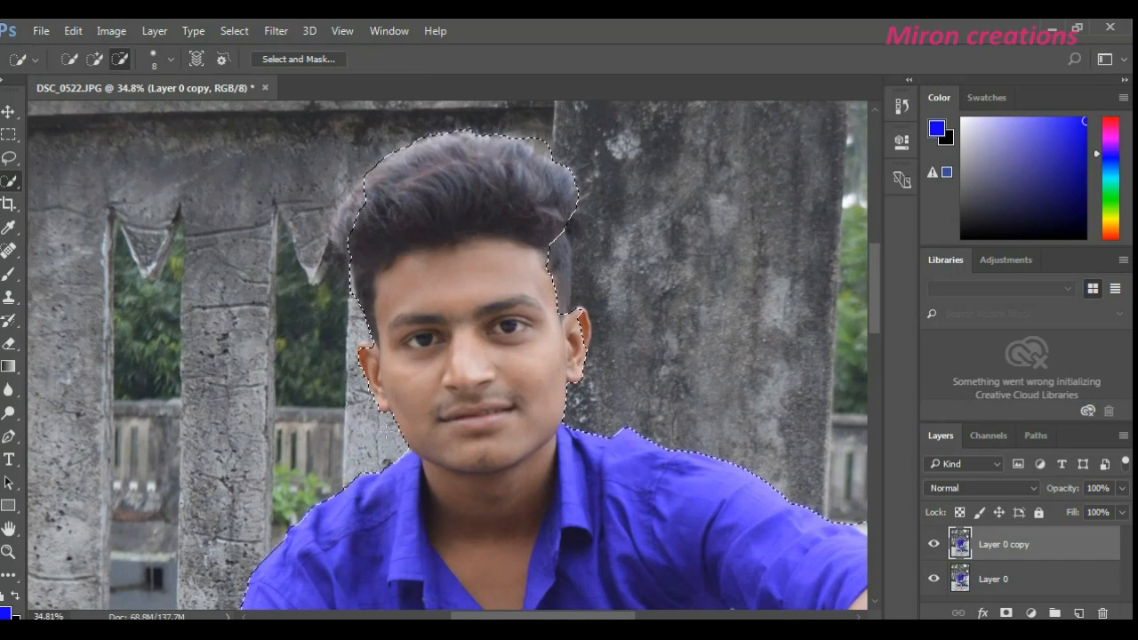
drag(561, 257, 558, 286)
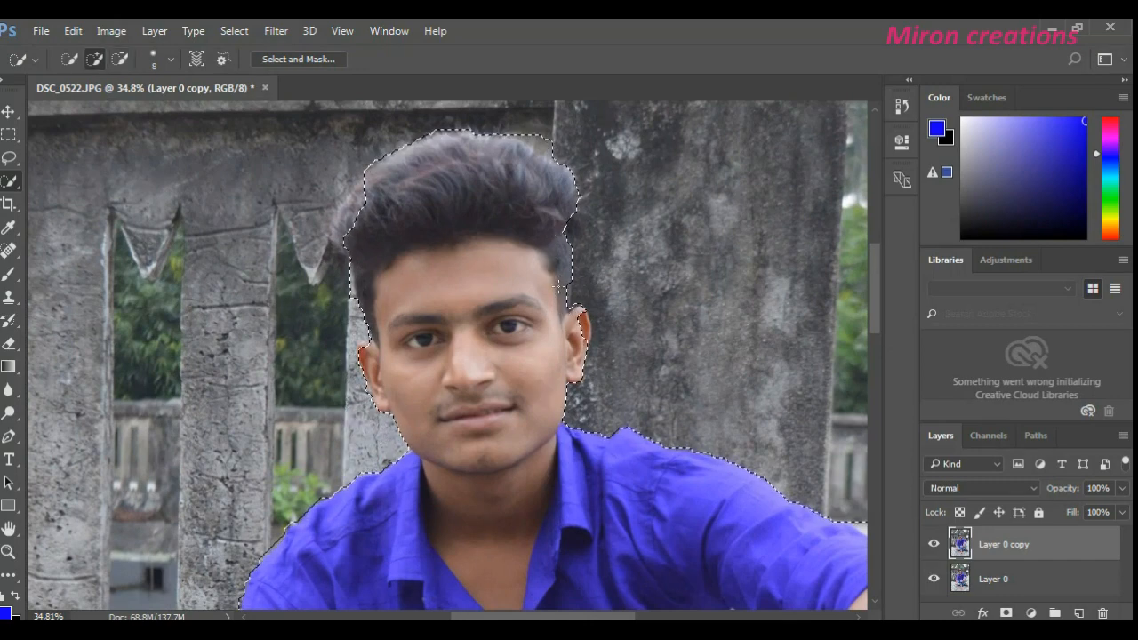
click(119, 59)
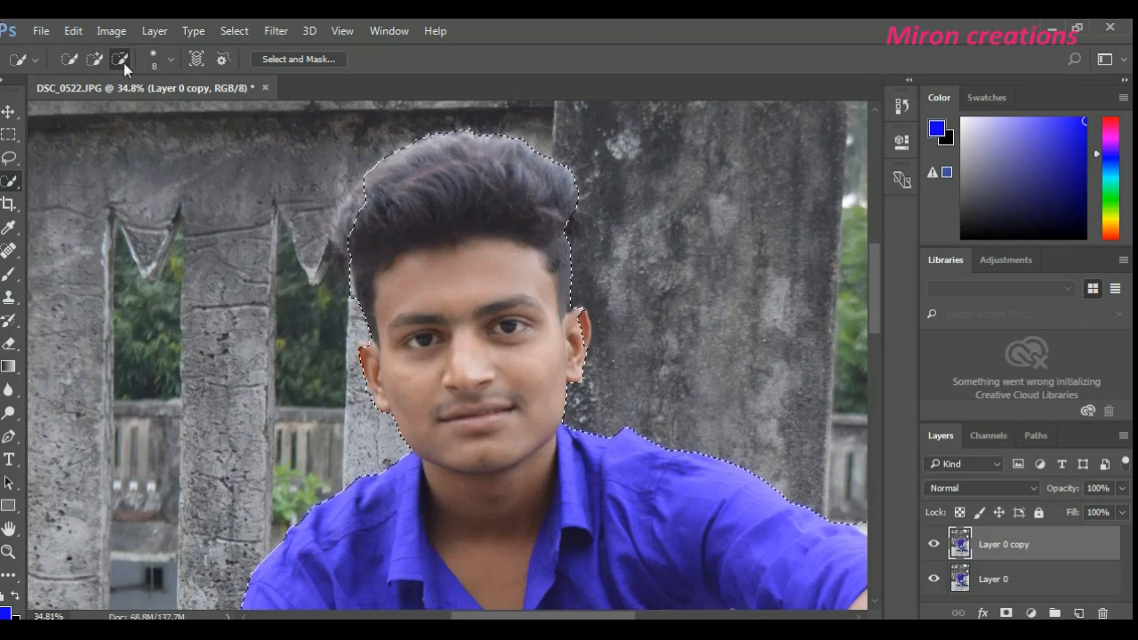
click(94, 58)
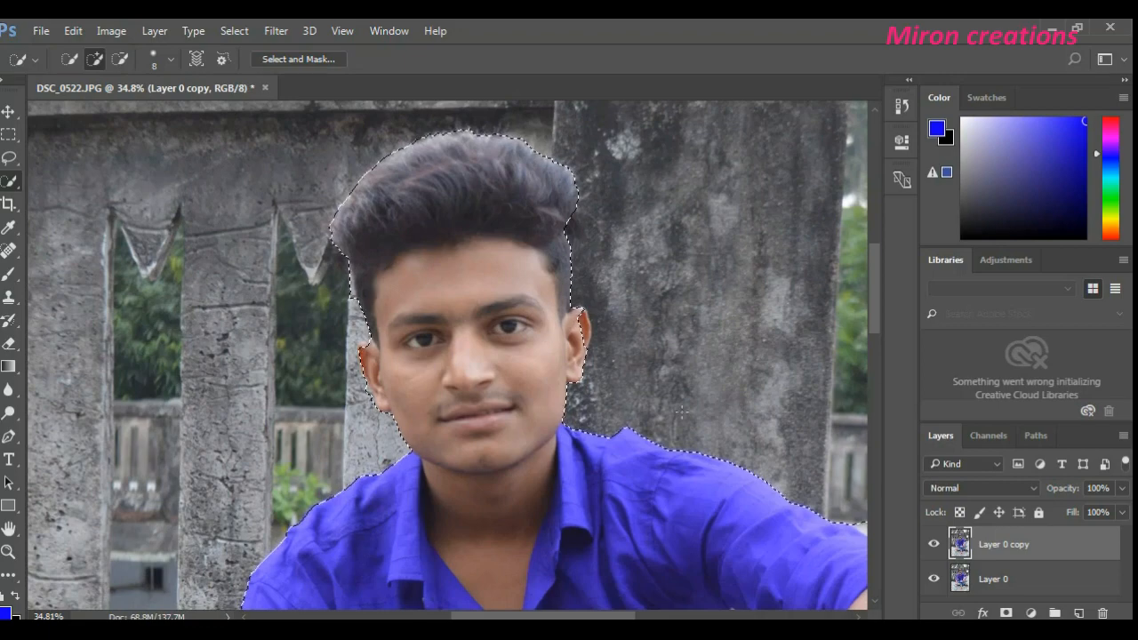
- Subtract the wall area enclosed between the man's resting arm and his torso from the selection
scroll(654, 384, down, 3)
scroll(610, 416, down, 12)
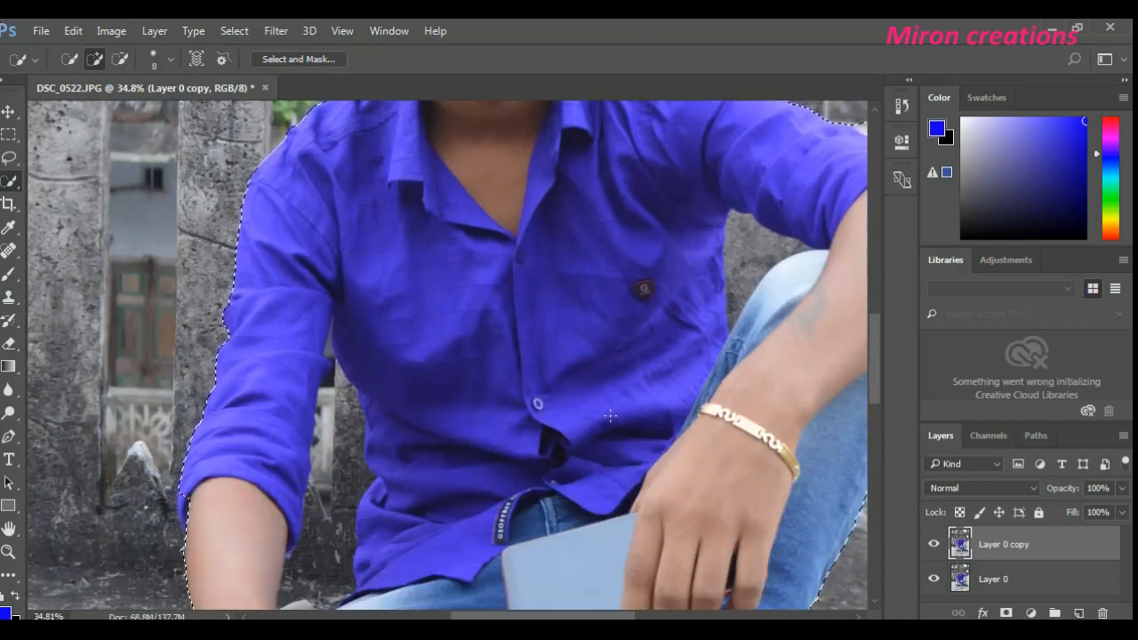
scroll(610, 415, down, 2)
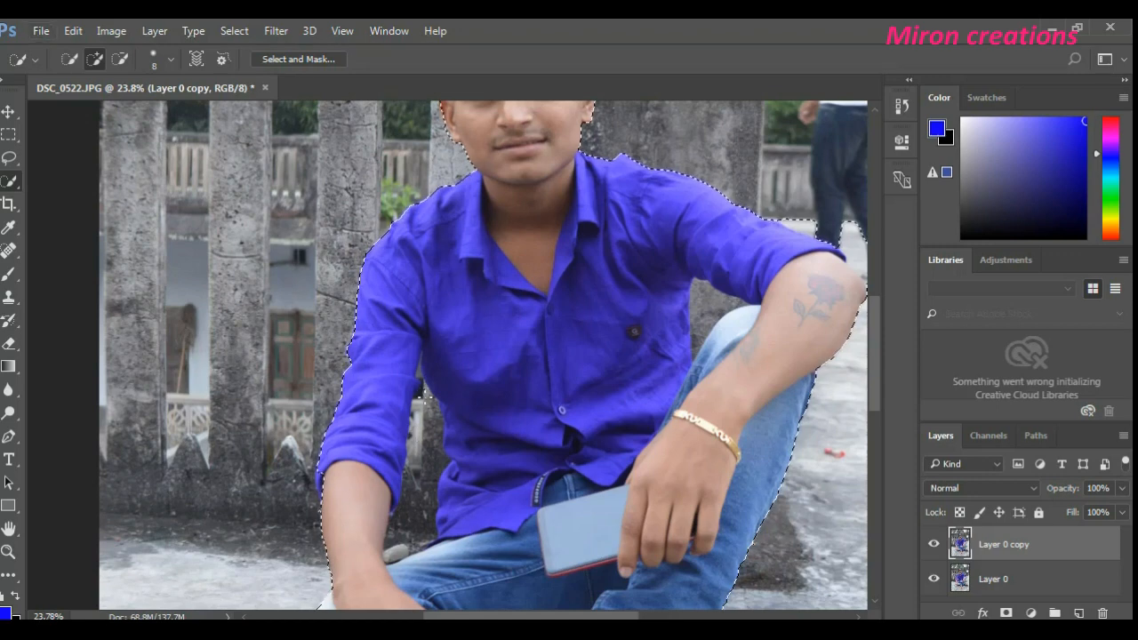
drag(427, 447, 411, 533)
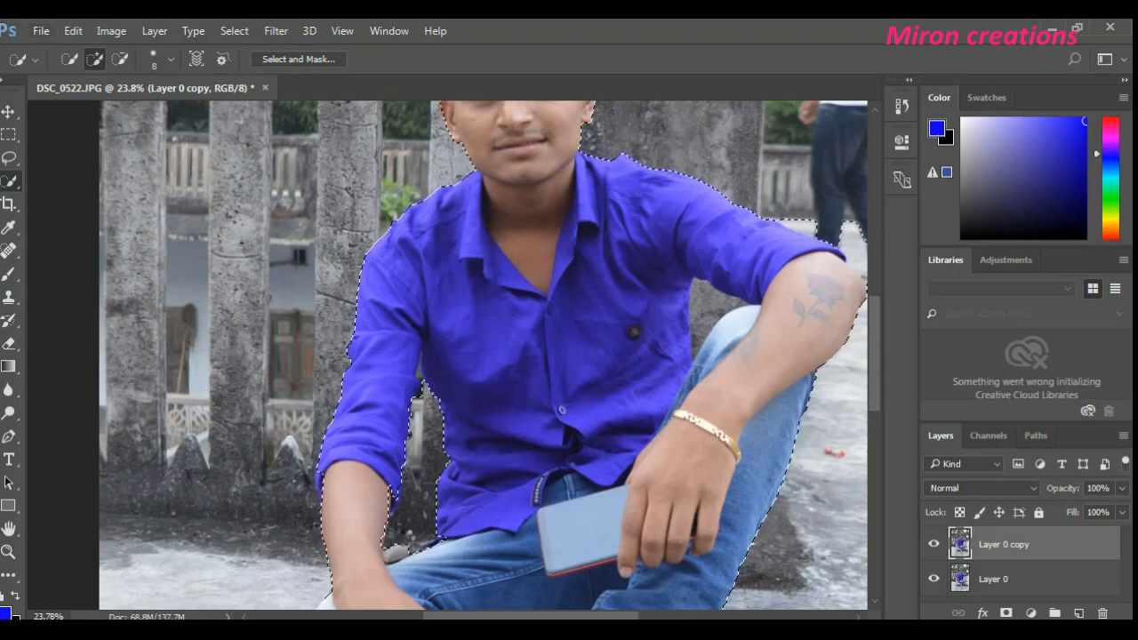
- Subtract the small stone and the remaining wall between the forearm and the jeans from the selection
scroll(483, 354, down, 2)
scroll(482, 355, up, 2)
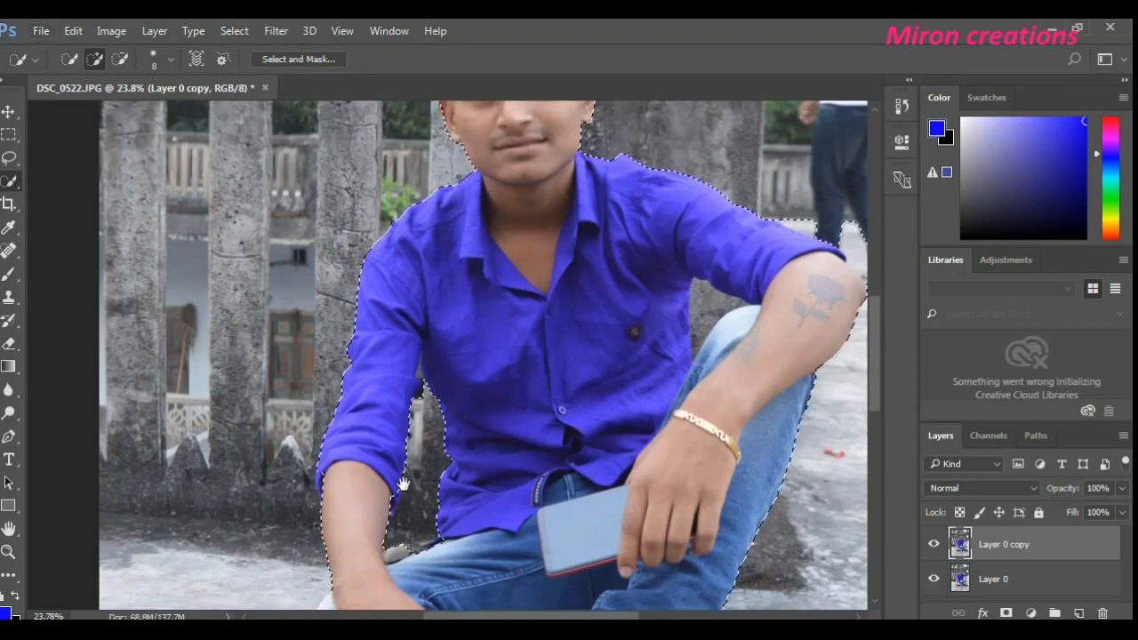
scroll(483, 355, down, 3)
scroll(397, 478, up, 6)
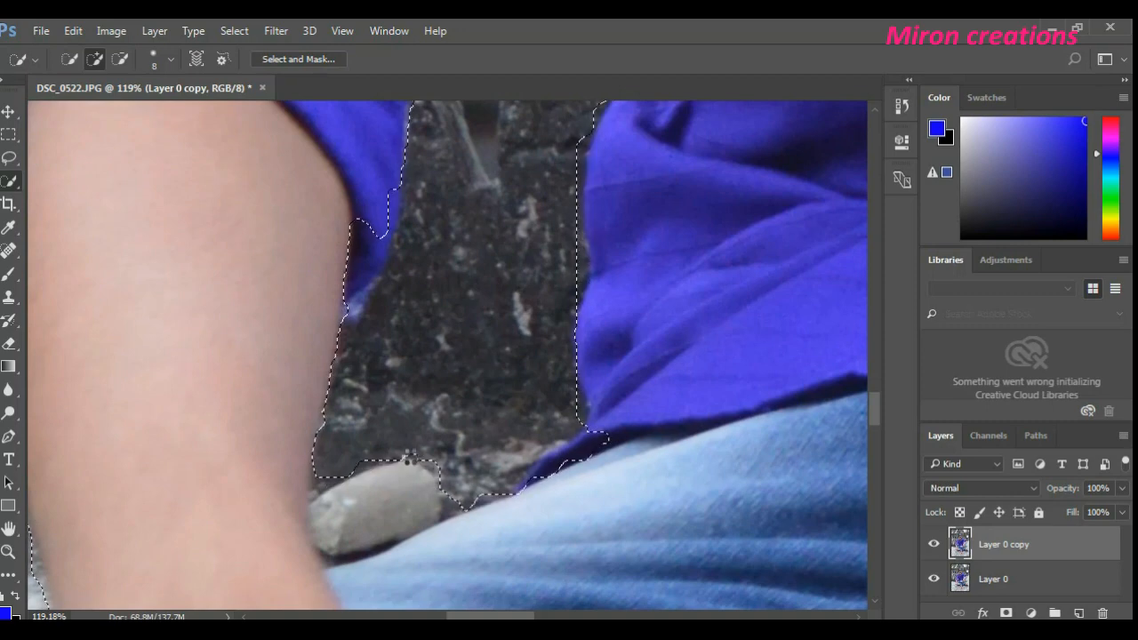
key(alt)
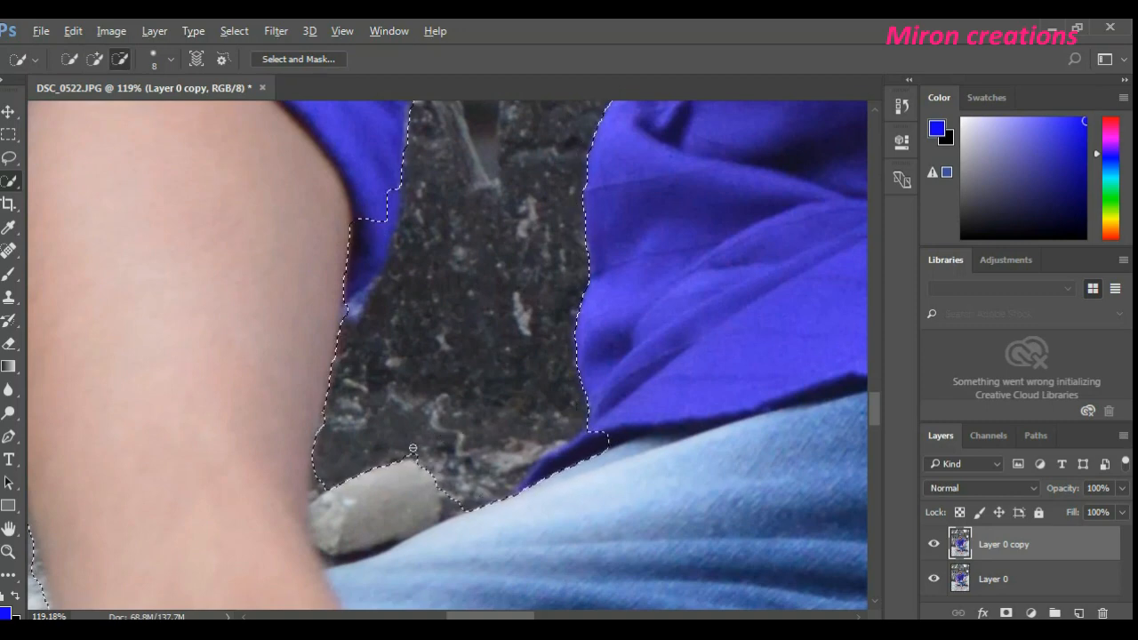
alt+click(385, 491)
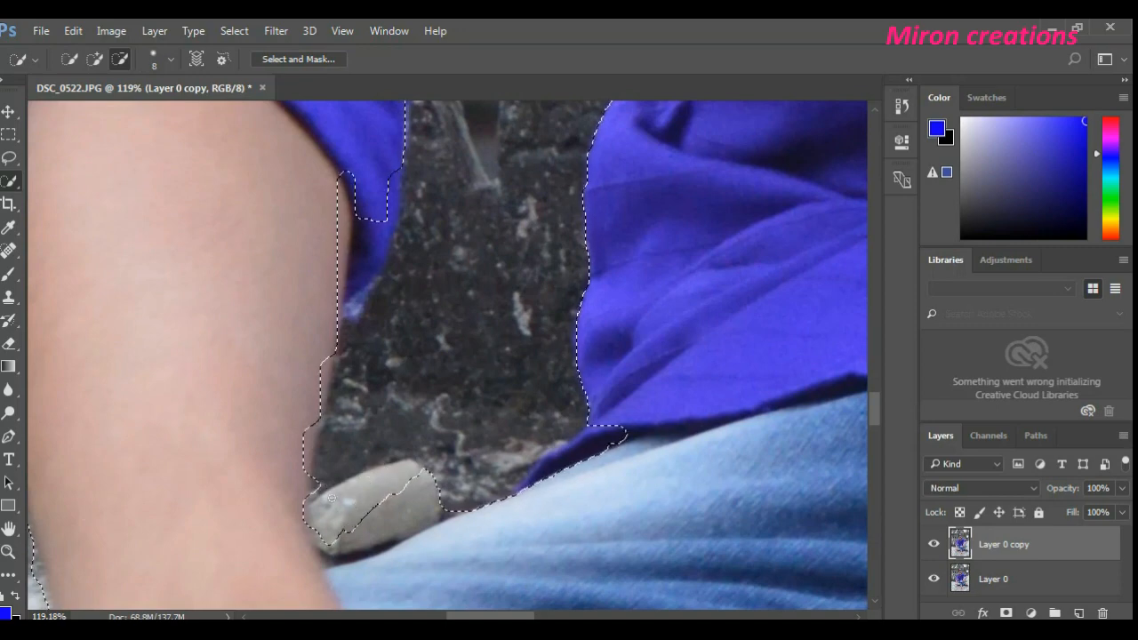
drag(416, 505, 339, 550)
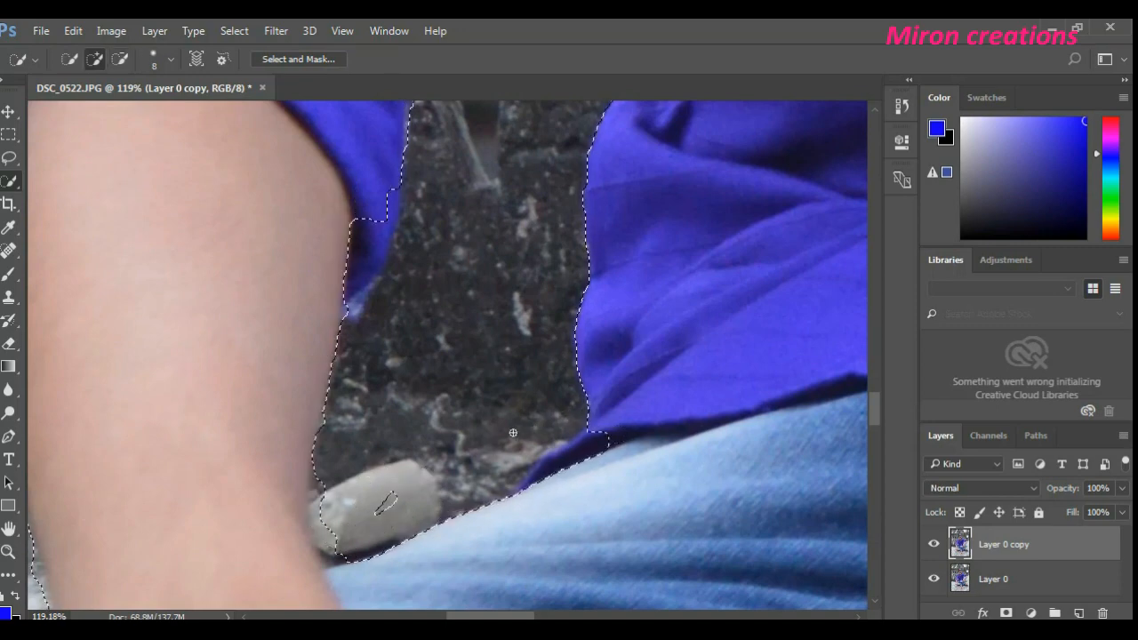
scroll(534, 387, down, 5)
scroll(534, 386, down, 2)
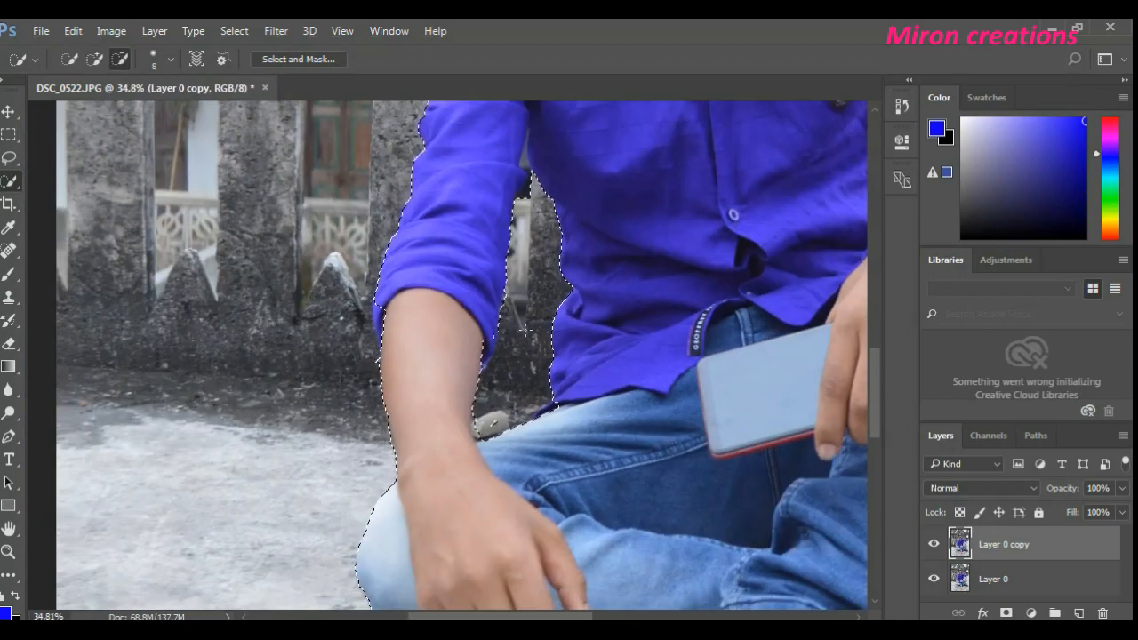
- Add the missed edges of the rolled sleeve cuff to the selection and remove the leftover selected patch on the stone
scroll(480, 374, up, 3)
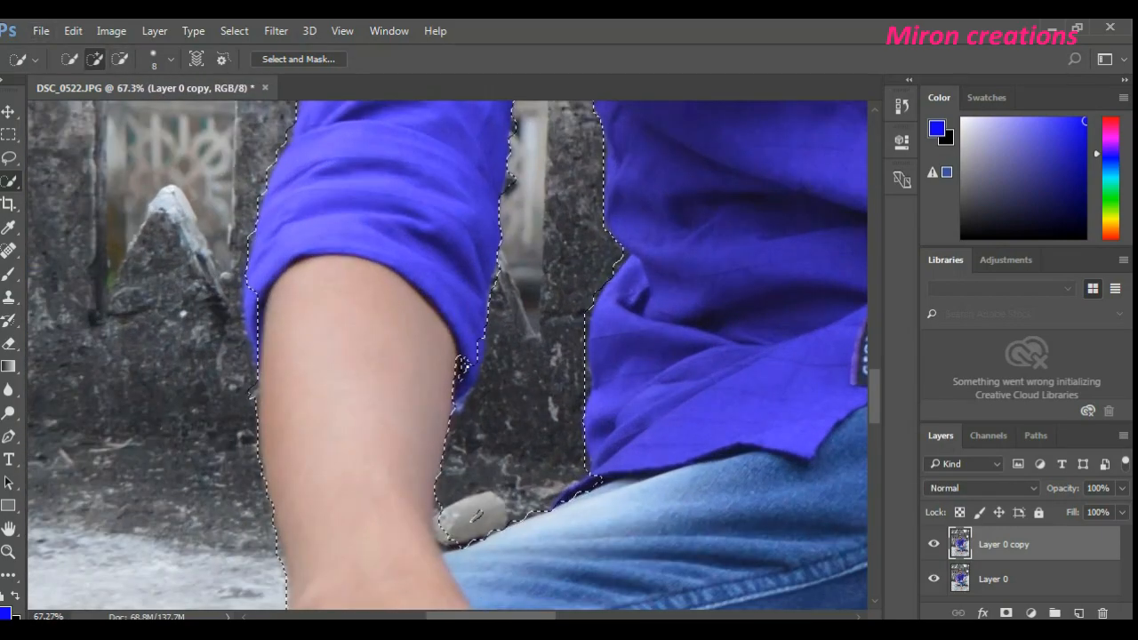
scroll(449, 315, down, 3)
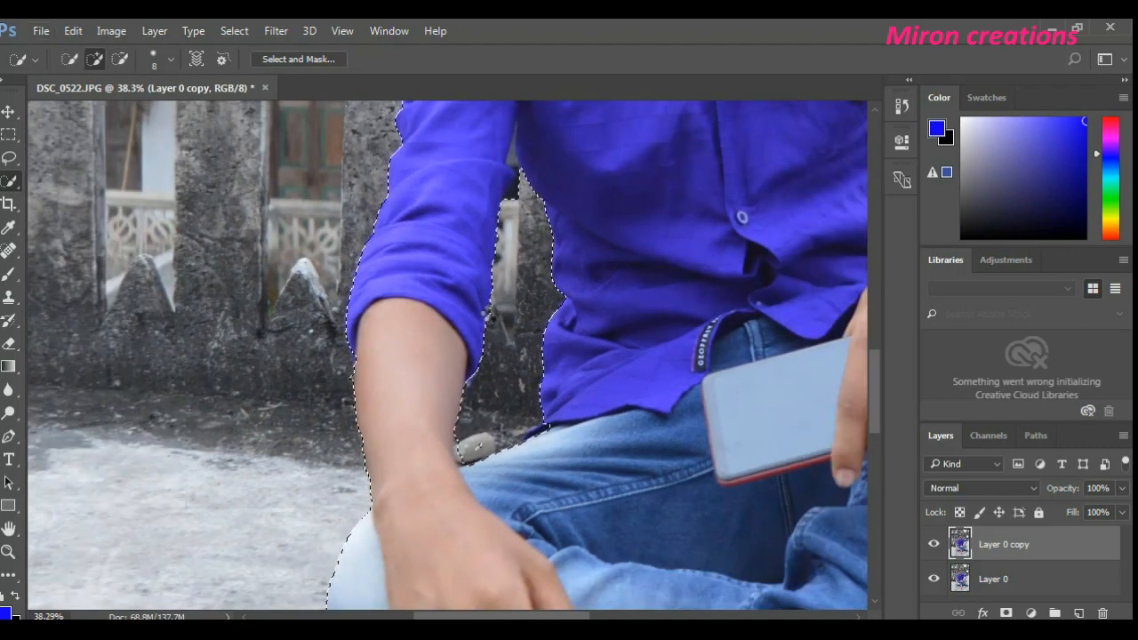
key(alt)
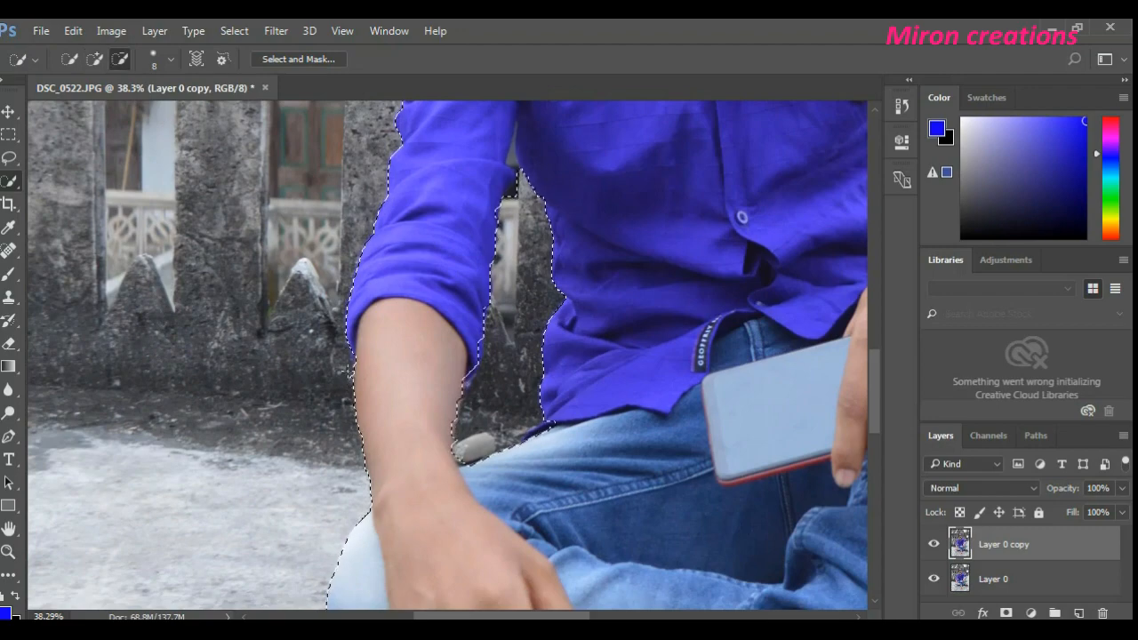
- Subtract the narrow background gap below the armpit, between the sleeve and the shirt body, from the selection
scroll(547, 214, up, 3)
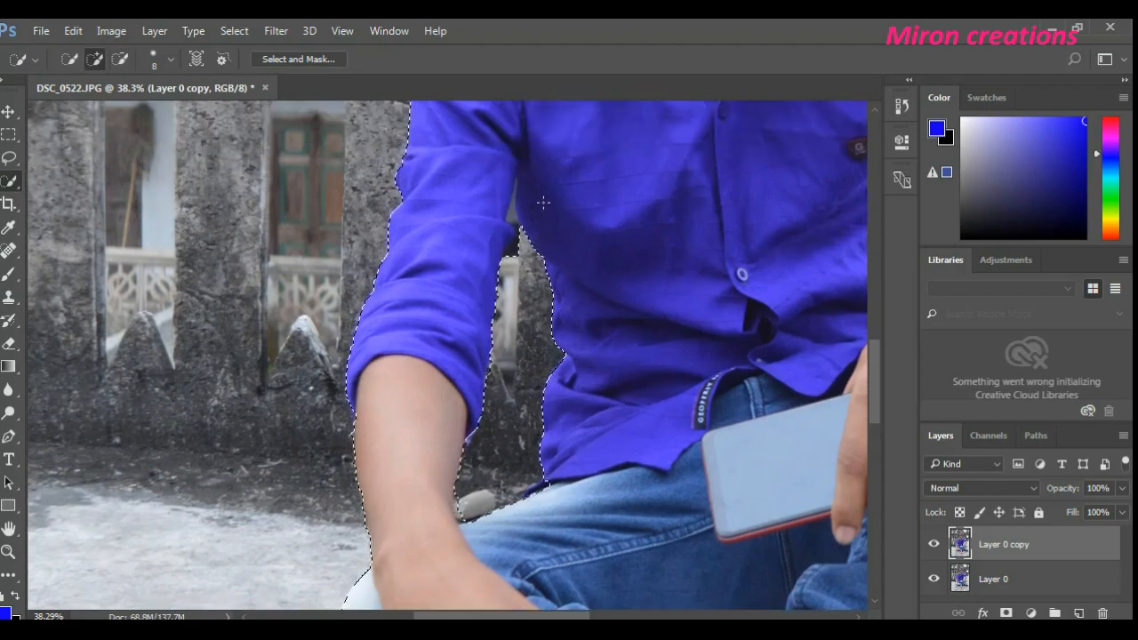
scroll(538, 226, up, 4)
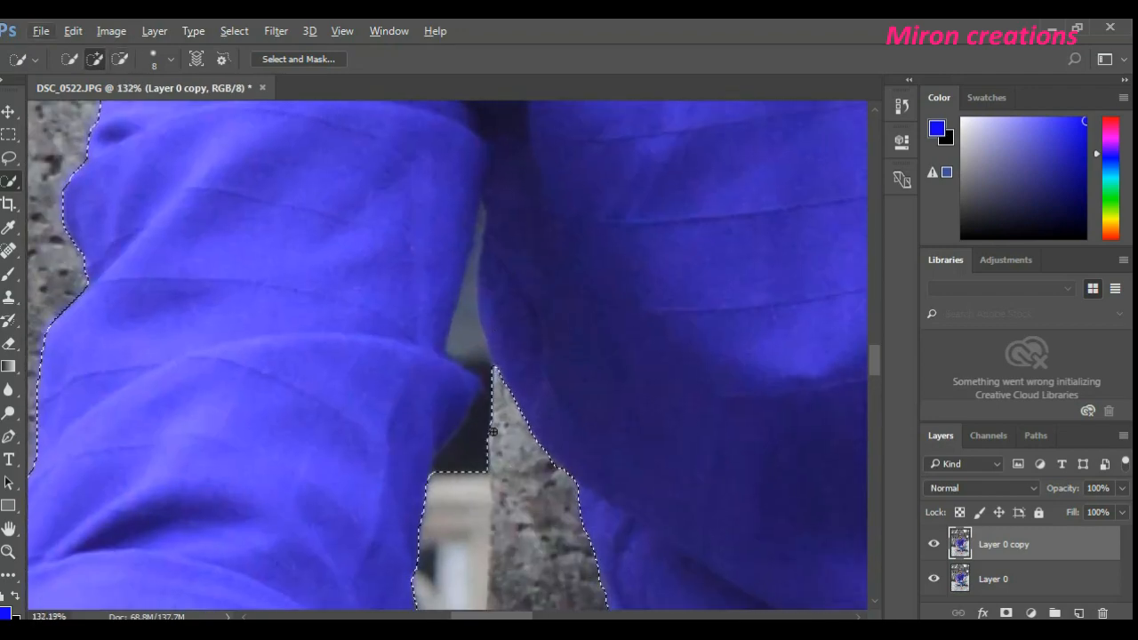
drag(462, 465, 483, 426)
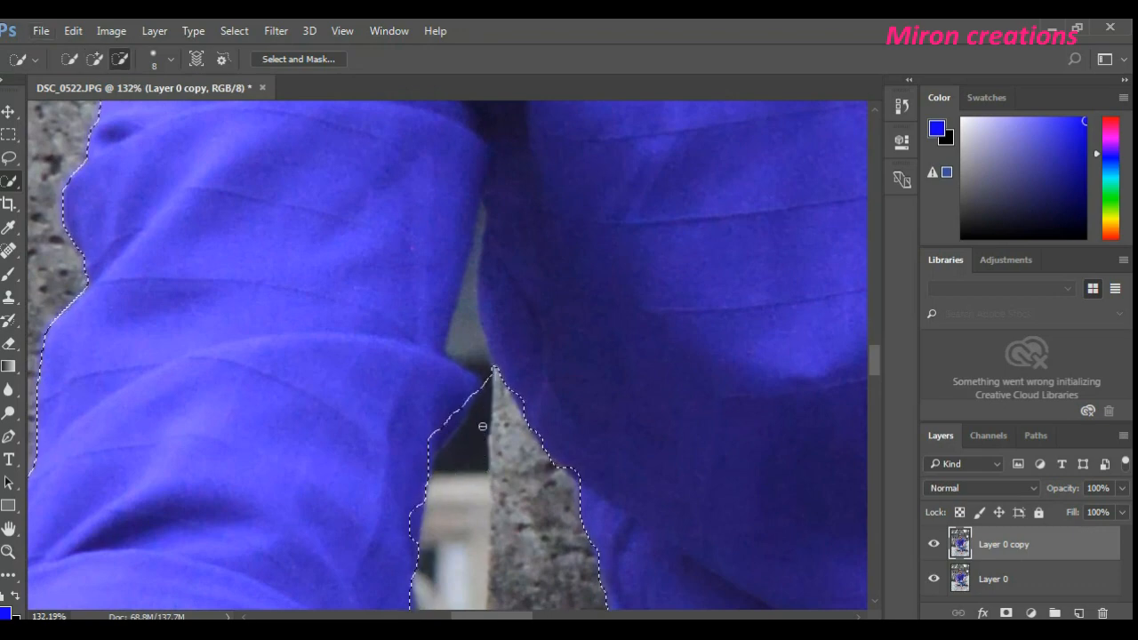
mouse_move(492, 371)
mouse_down()
mouse_move(495, 385)
mouse_move(485, 368)
mouse_up()
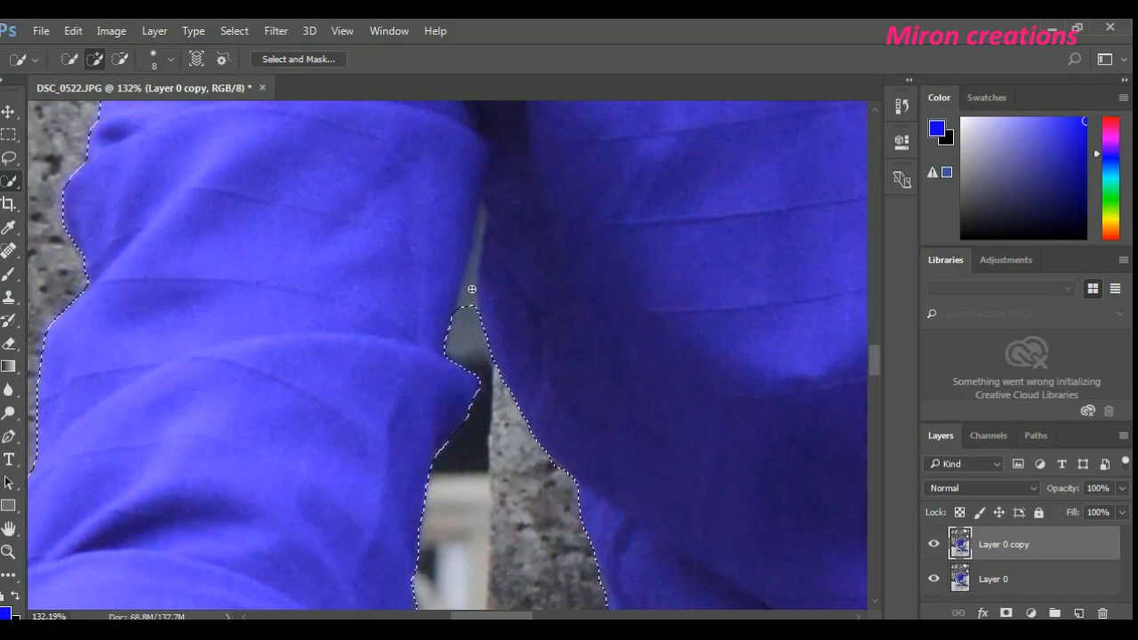
alt+scroll(490, 327, down, 6)
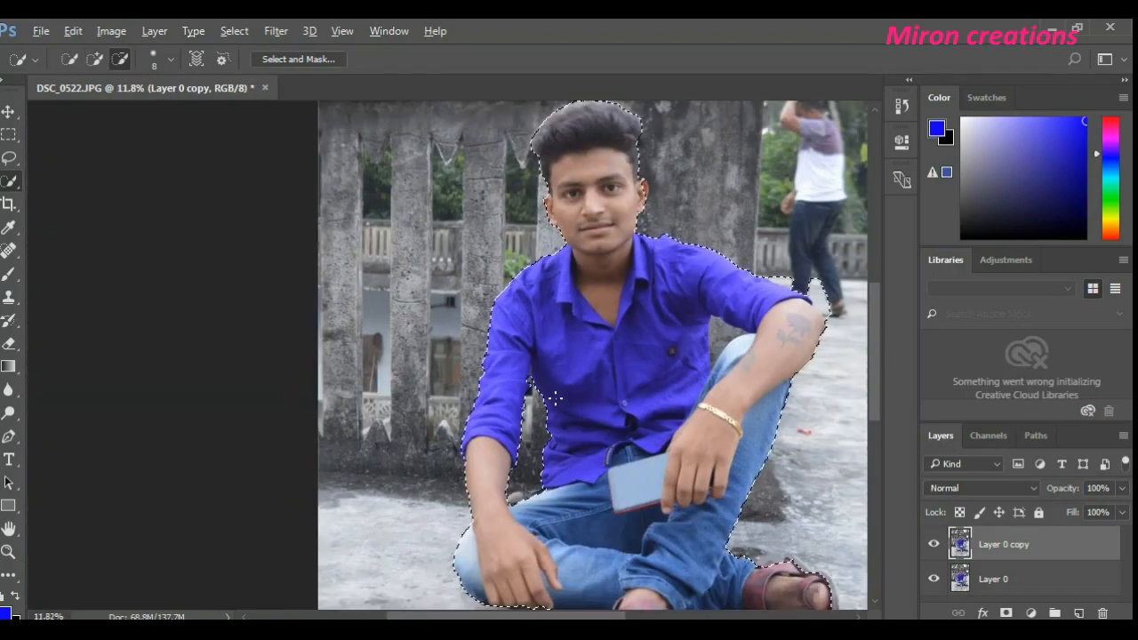
- Subtract the remaining wall edge between the raised sleeve, the shirt and the knee from the selection
alt+scroll(554, 398, down, 1)
alt+scroll(554, 397, up, 7)
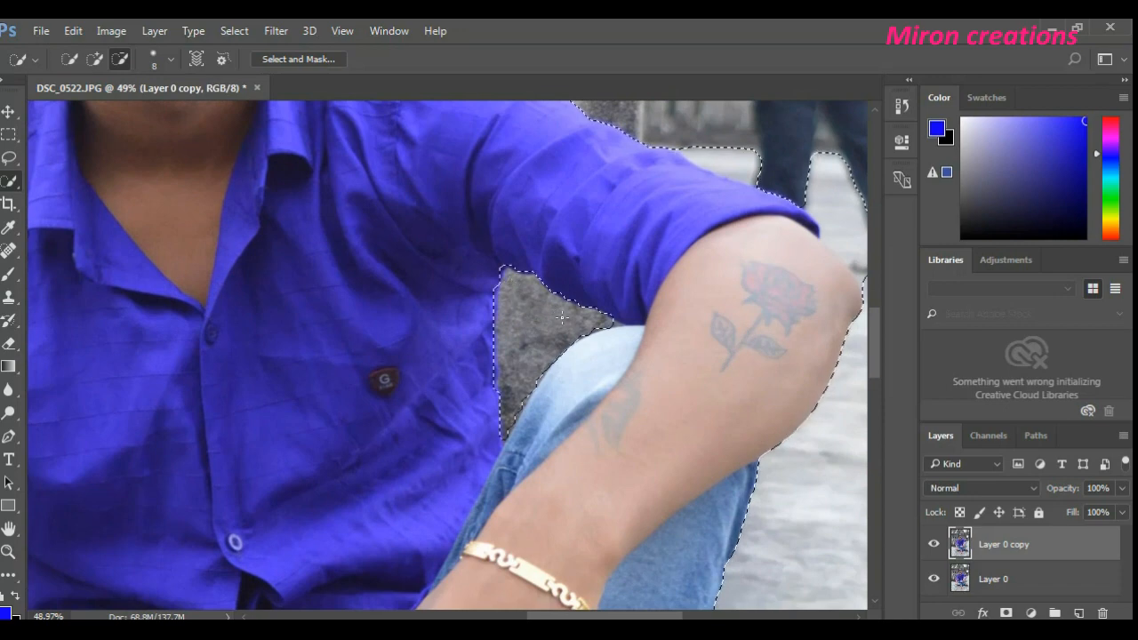
drag(563, 323, 613, 321)
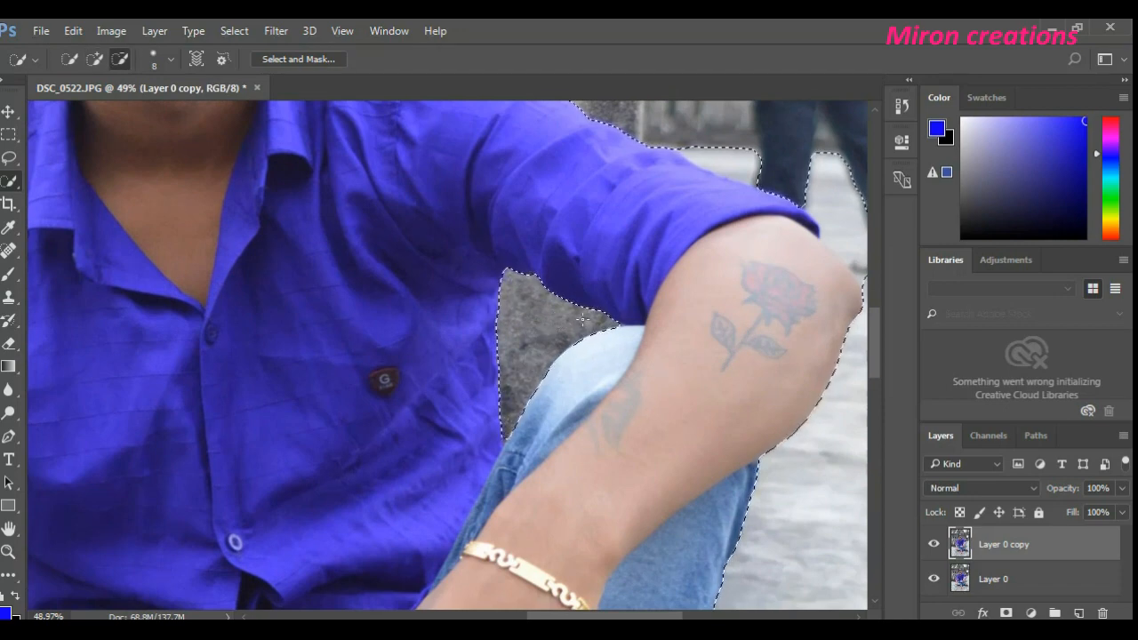
- Subtract the background patch above the elbow, around the distant person's legs, from the selection with brush size 3
alt+scroll(531, 363, down, 6)
alt+scroll(549, 331, down, 1)
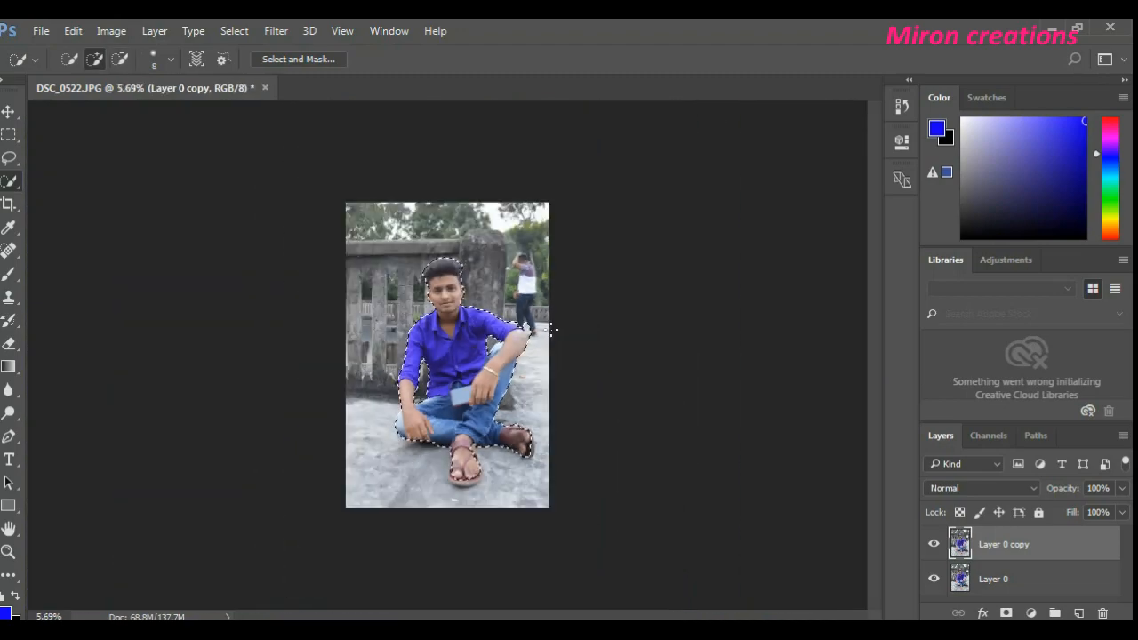
alt+scroll(563, 332, up, 3)
scroll(566, 332, down, 1)
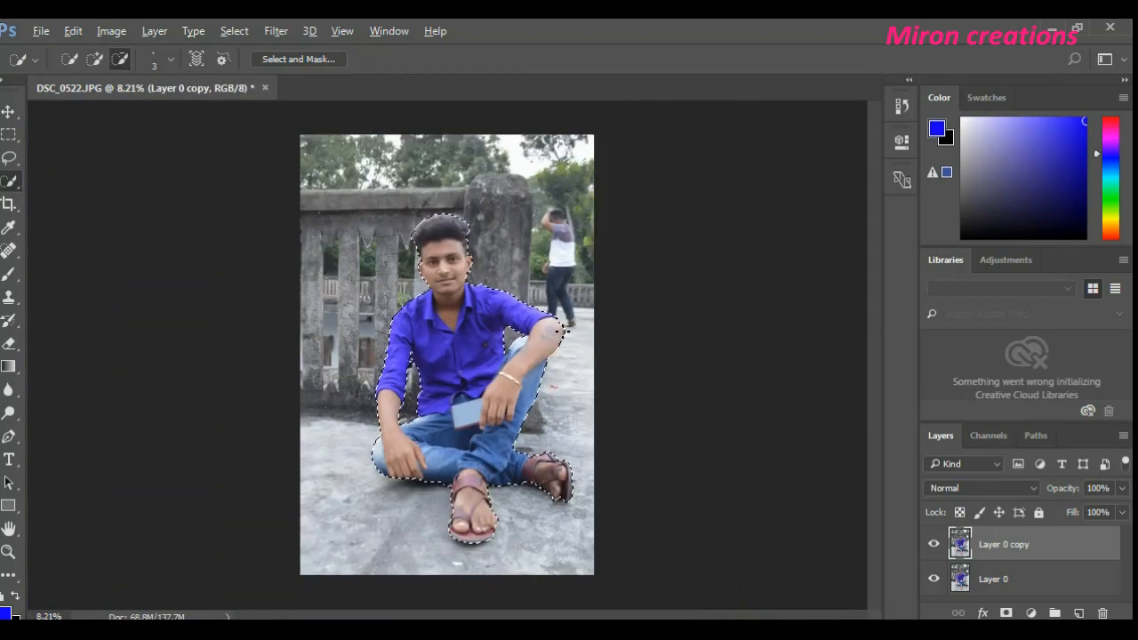
- Add a layer mask from the selection to Layer 0 copy and hide Layer 0
scroll(526, 338, up, 2)
scroll(411, 221, down, 1)
alt+scroll(658, 351, down, 1)
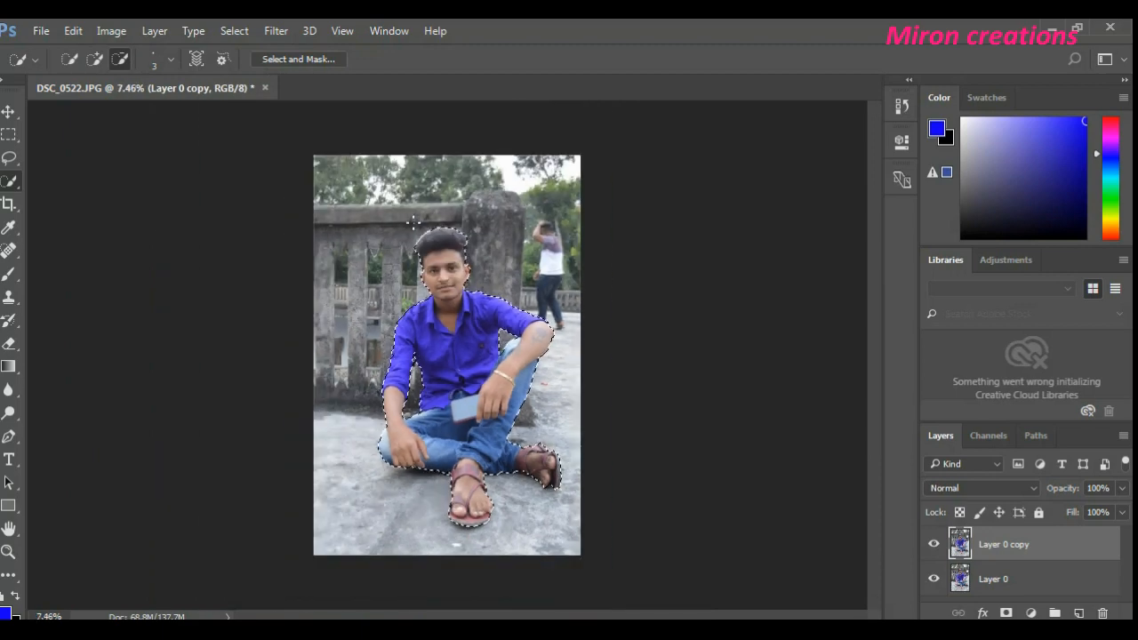
alt+scroll(664, 351, up, 1)
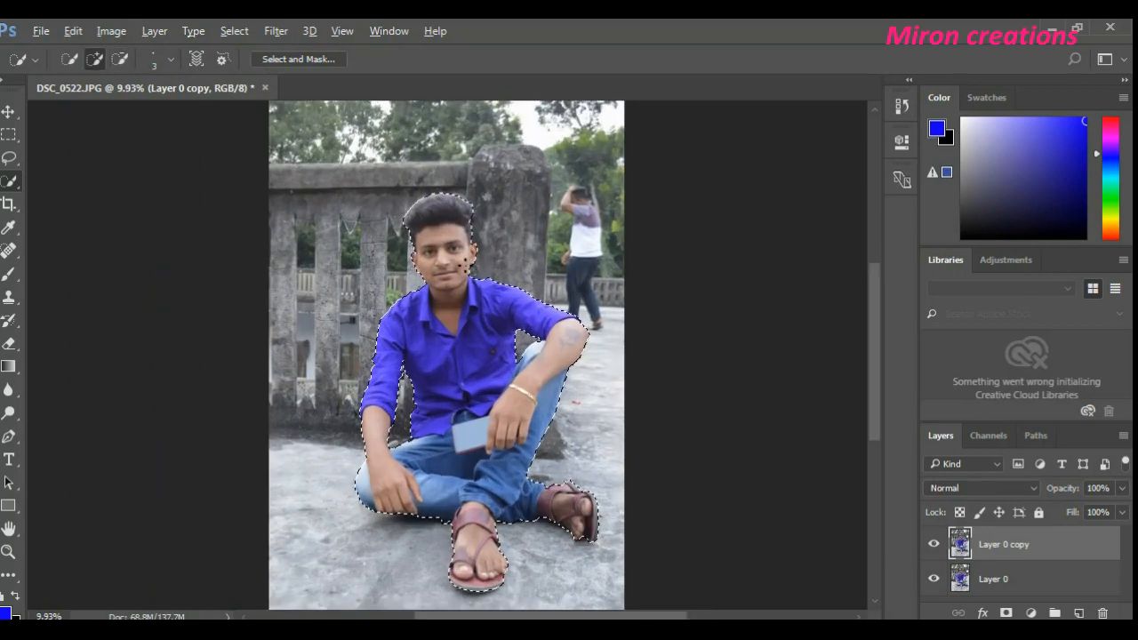
click(1007, 614)
click(937, 578)
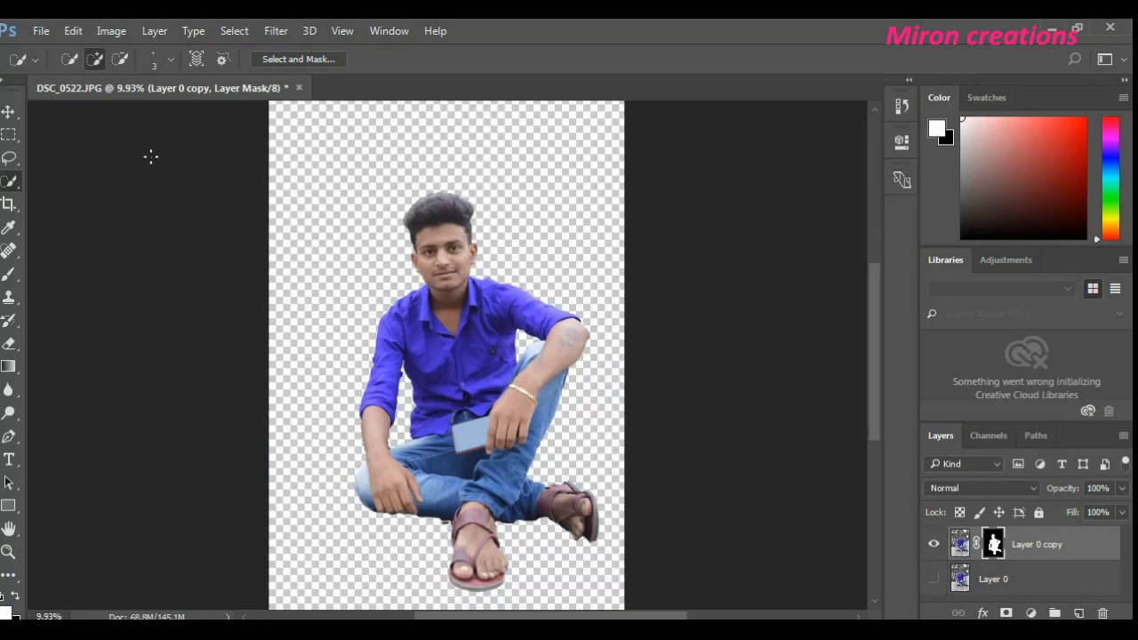
- Examine the masked man's edges against the transparent background, up close and as a whole
scroll(150, 157, up, 2)
scroll(480, 240, down, 1)
scroll(485, 239, up, 2)
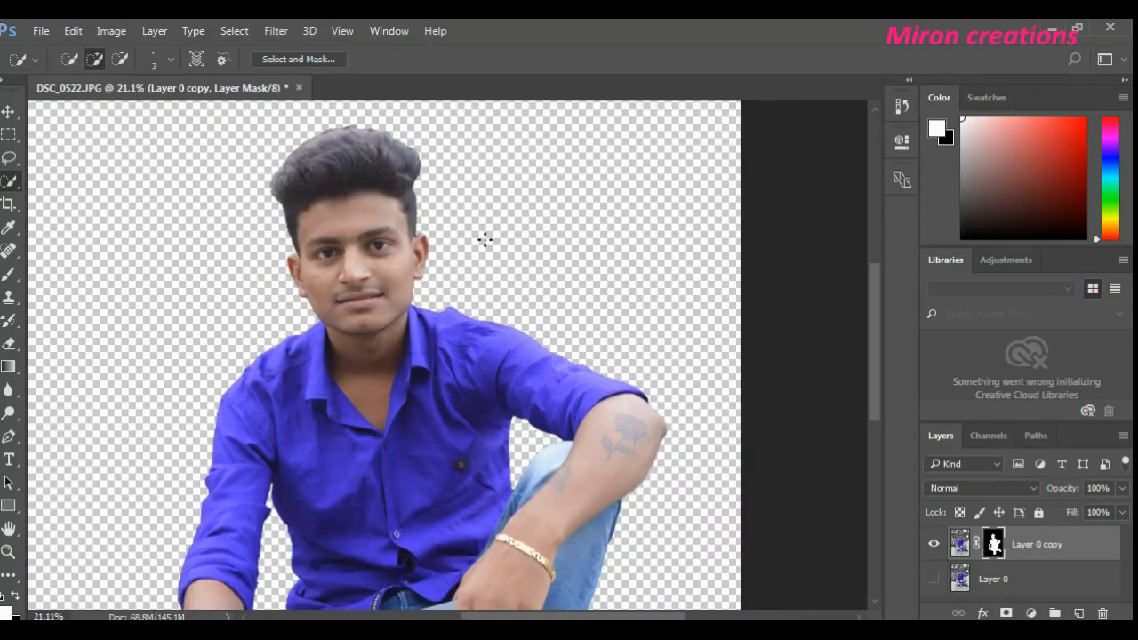
scroll(457, 262, up, 2)
scroll(554, 394, down, 4)
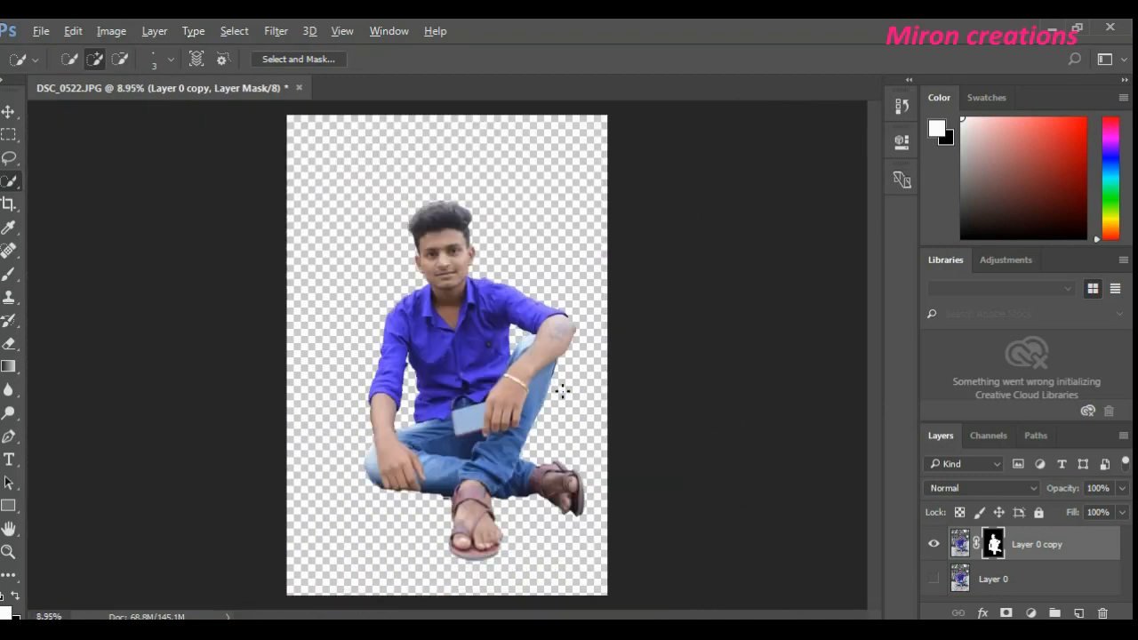
scroll(564, 387, up, 1)
scroll(565, 388, down, 2)
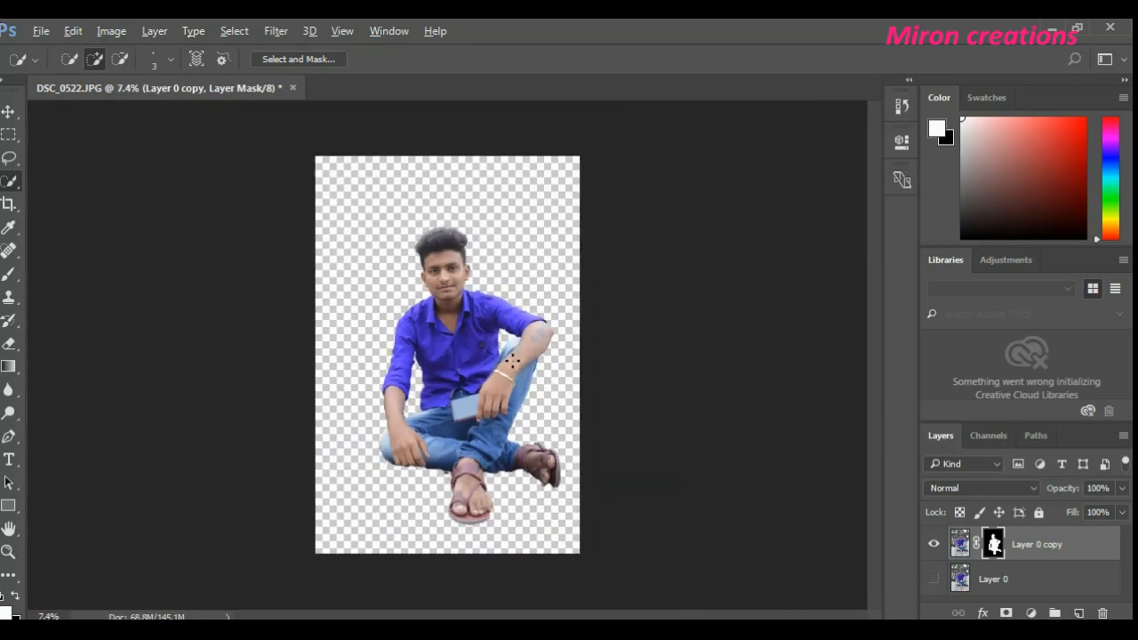
scroll(512, 360, up, 1)
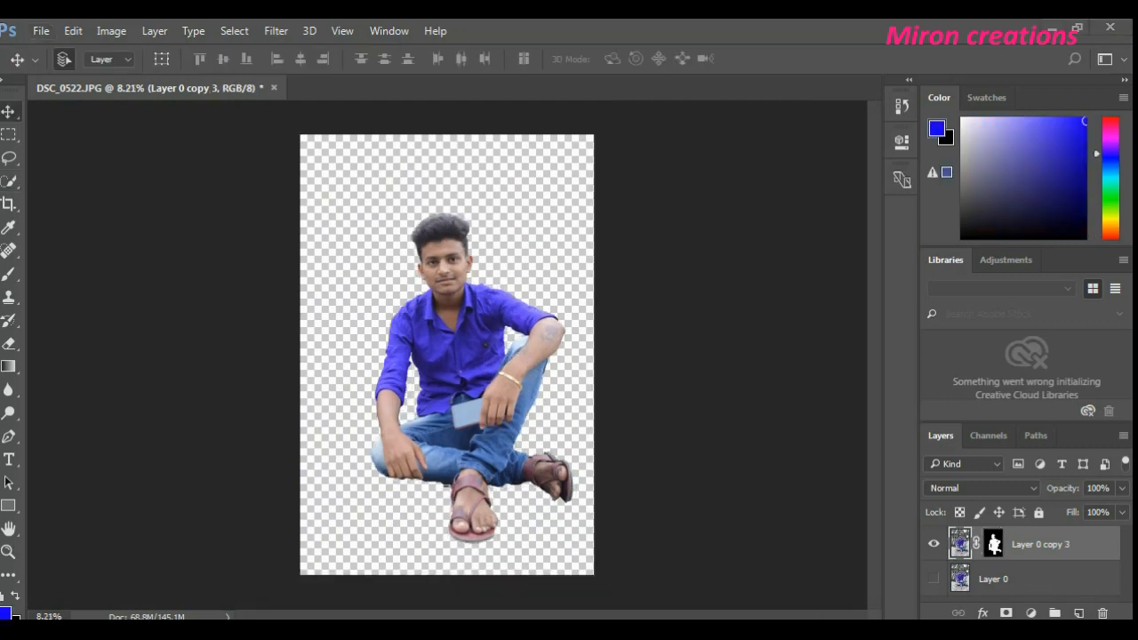
- Compare the cutout with the original by briefly showing Layer 0, and reselect Layer 0 copy 3
key(F10)
key(F9)
click(1029, 580)
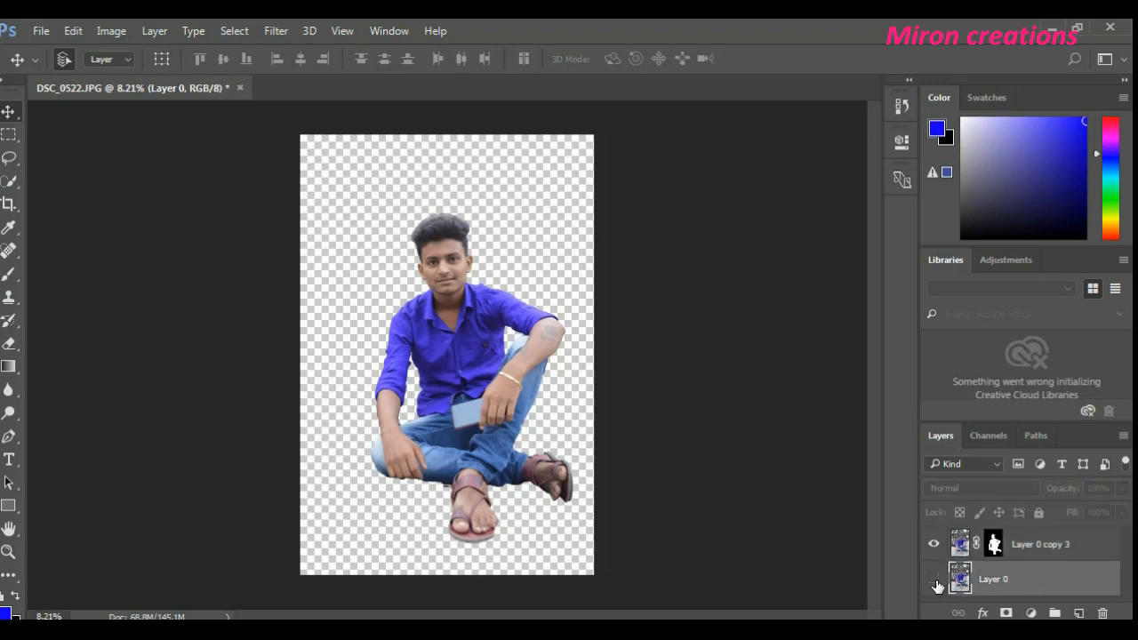
click(936, 582)
click(936, 583)
click(1047, 548)
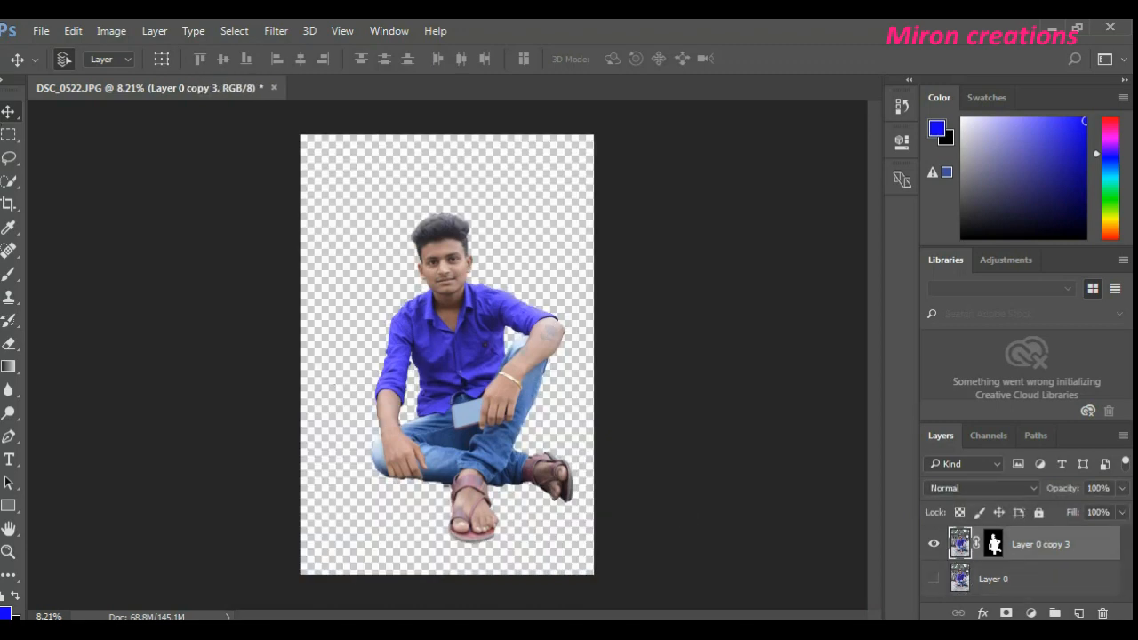
- Place the ShazimCreations (39) image from the Desktop into the document as a linked file
click(41, 30)
click(146, 378)
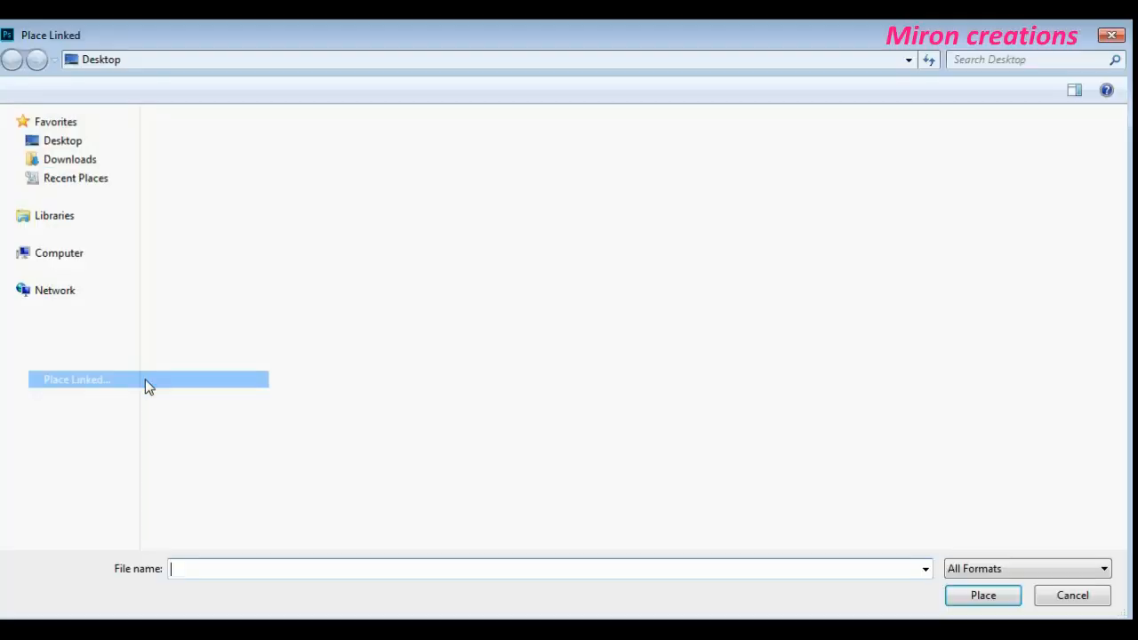
click(418, 532)
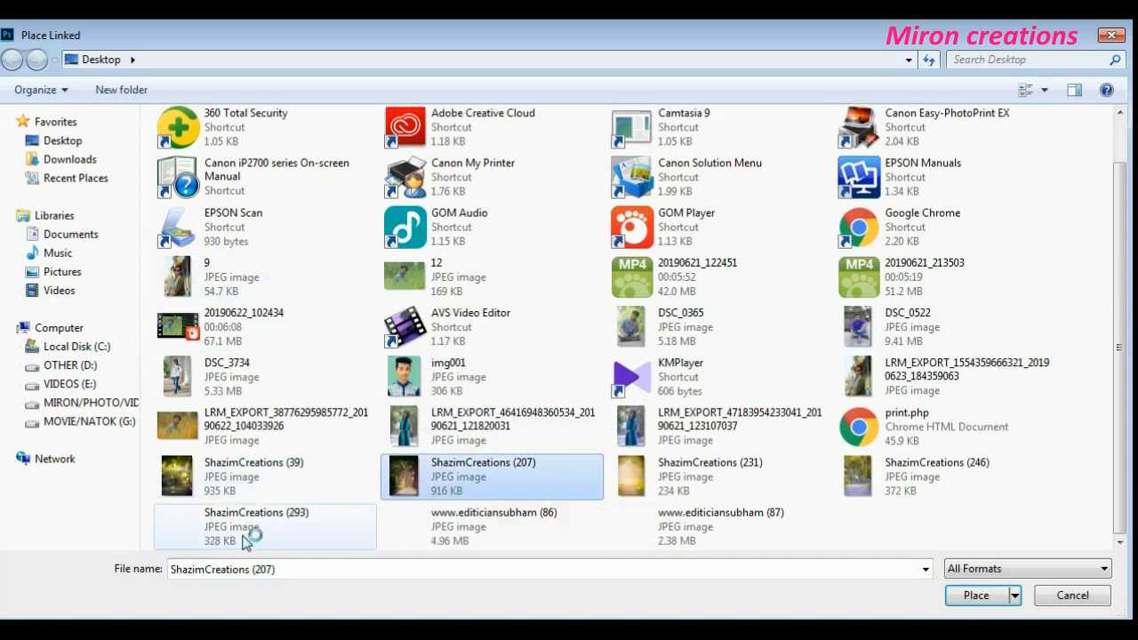
click(263, 481)
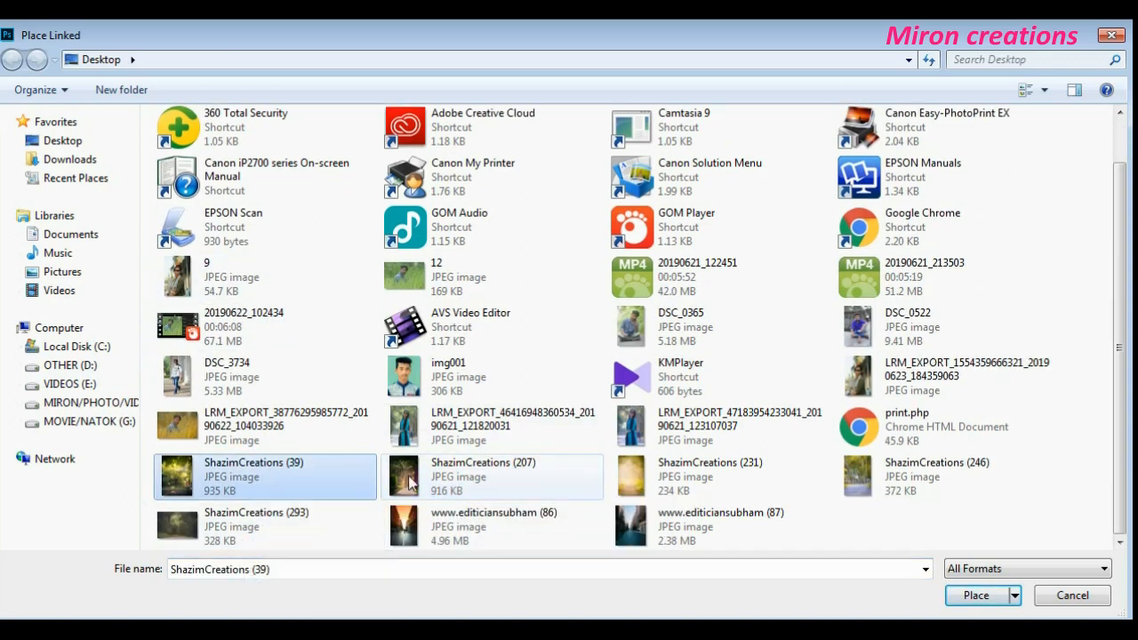
click(978, 597)
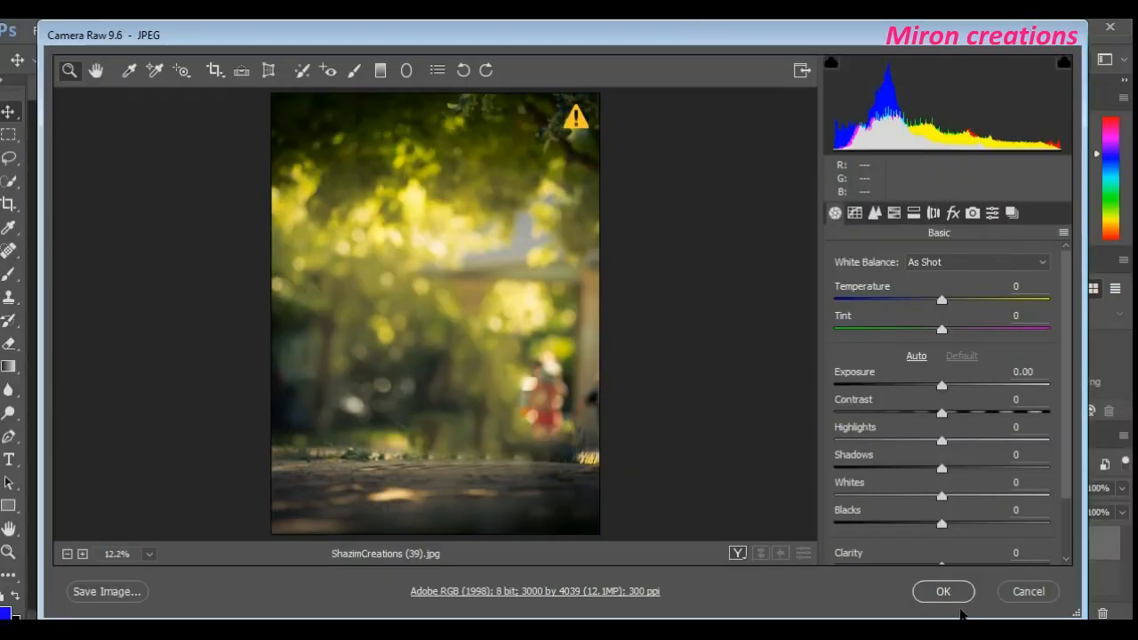
click(956, 597)
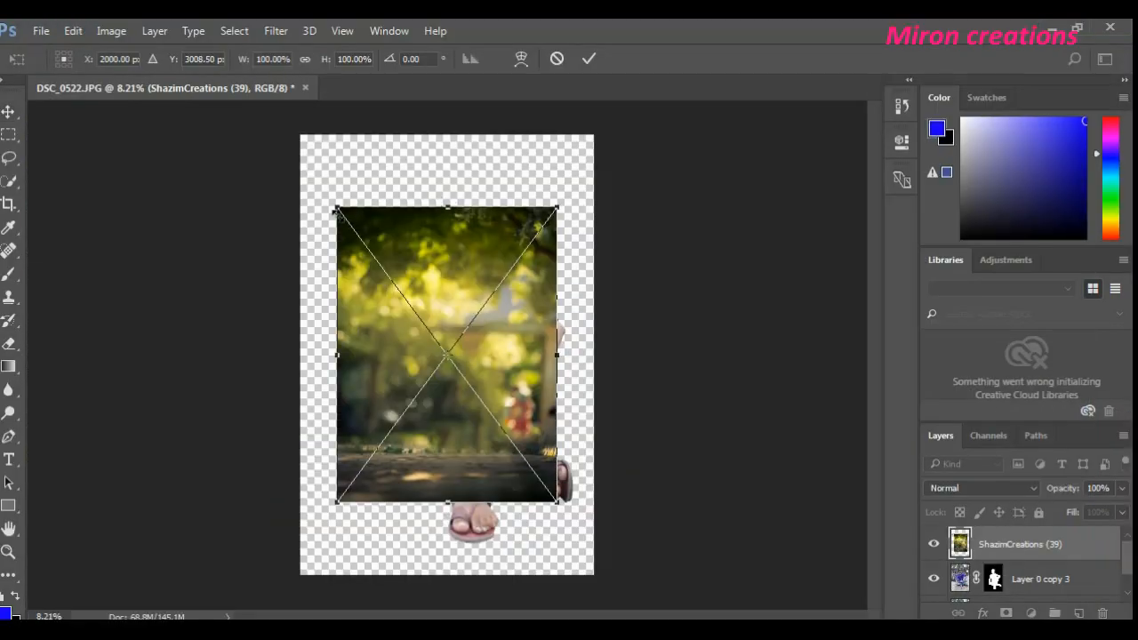
- Stretch the placed background image so it covers the whole canvas and commit the transformation
drag(332, 208, 289, 135)
drag(557, 503, 594, 574)
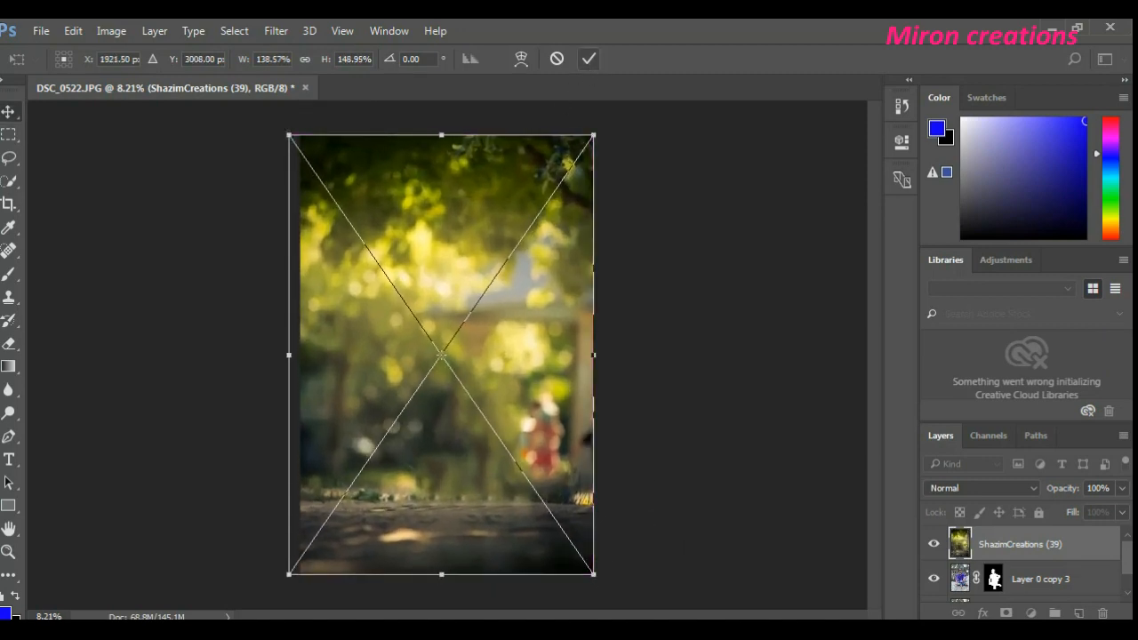
click(585, 62)
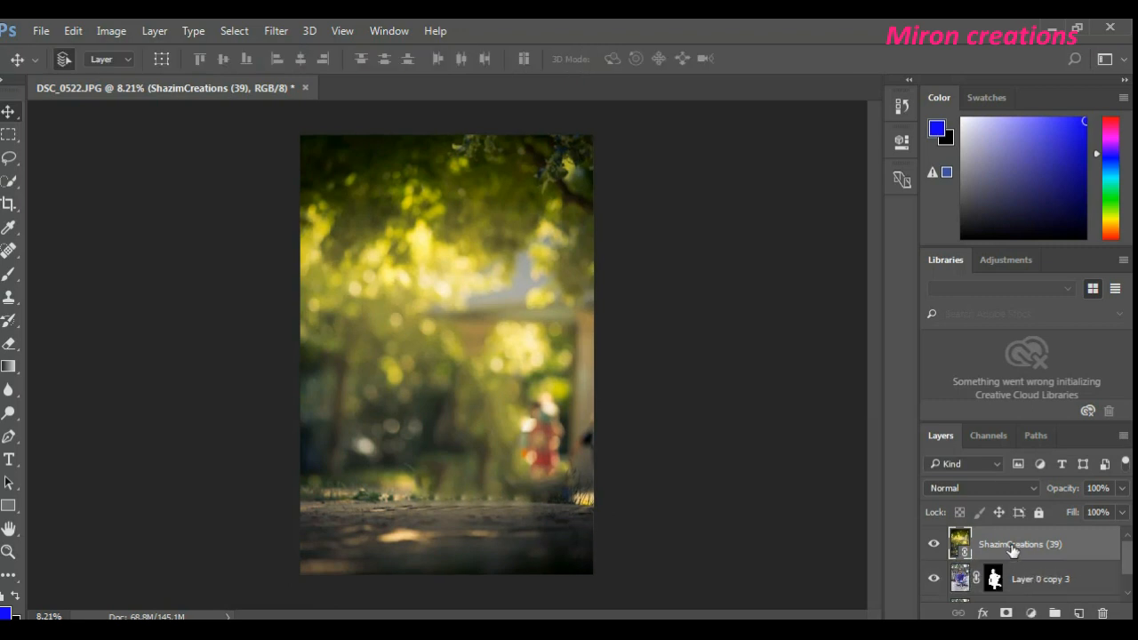
- Move the ShazimCreations (39) layer beneath Layer 0 copy 3 and shift the cut-out man down and to the right
drag(1012, 549, 999, 579)
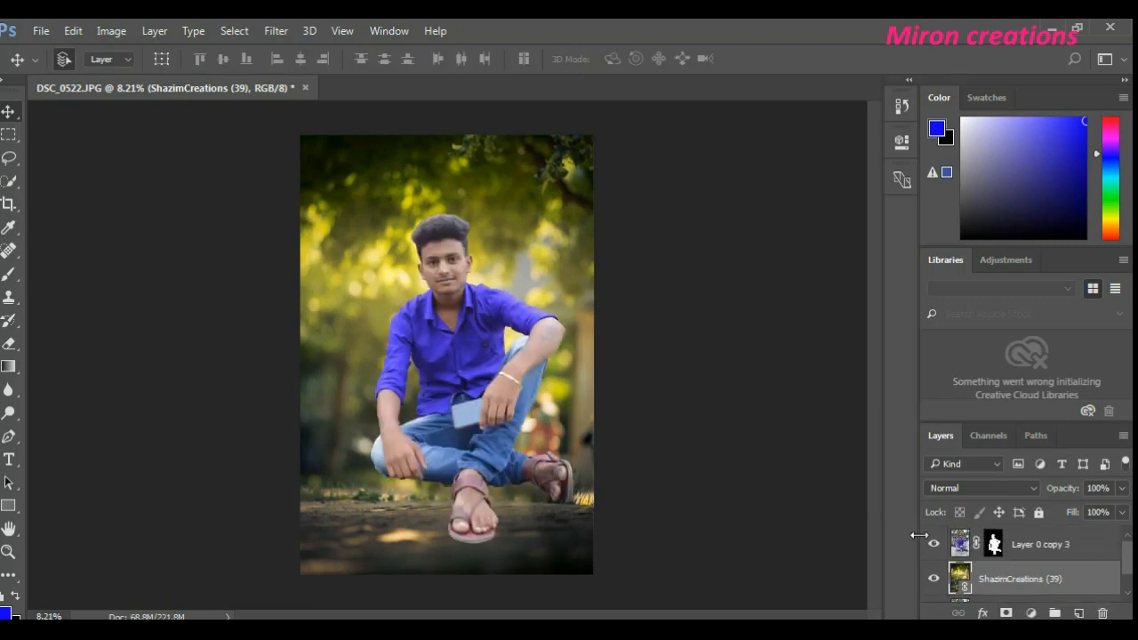
click(1023, 553)
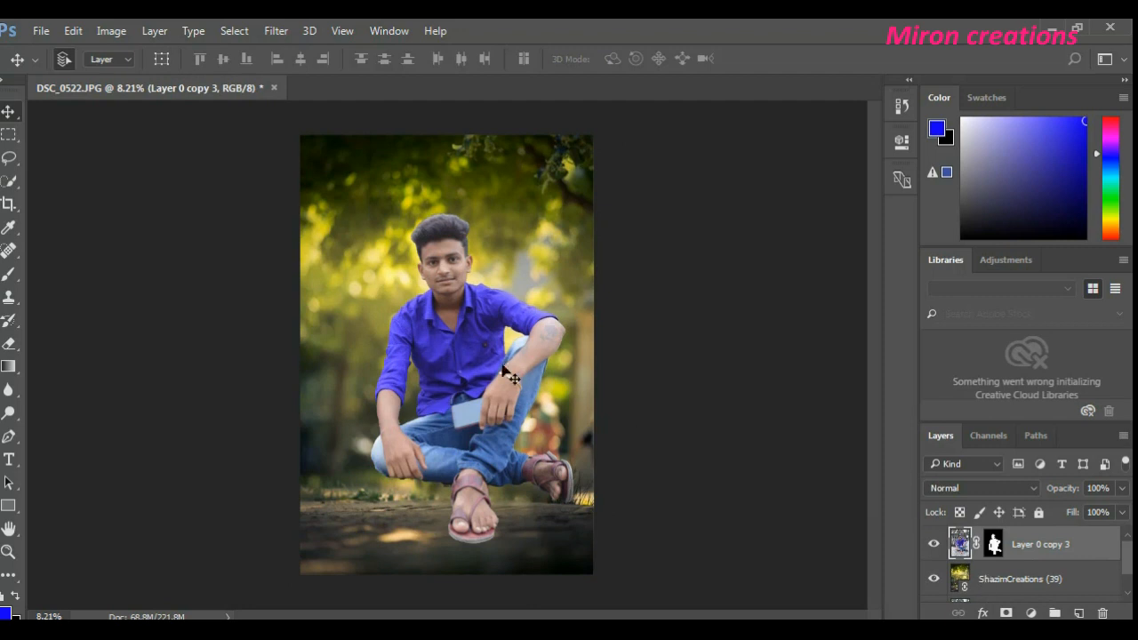
drag(453, 347, 471, 395)
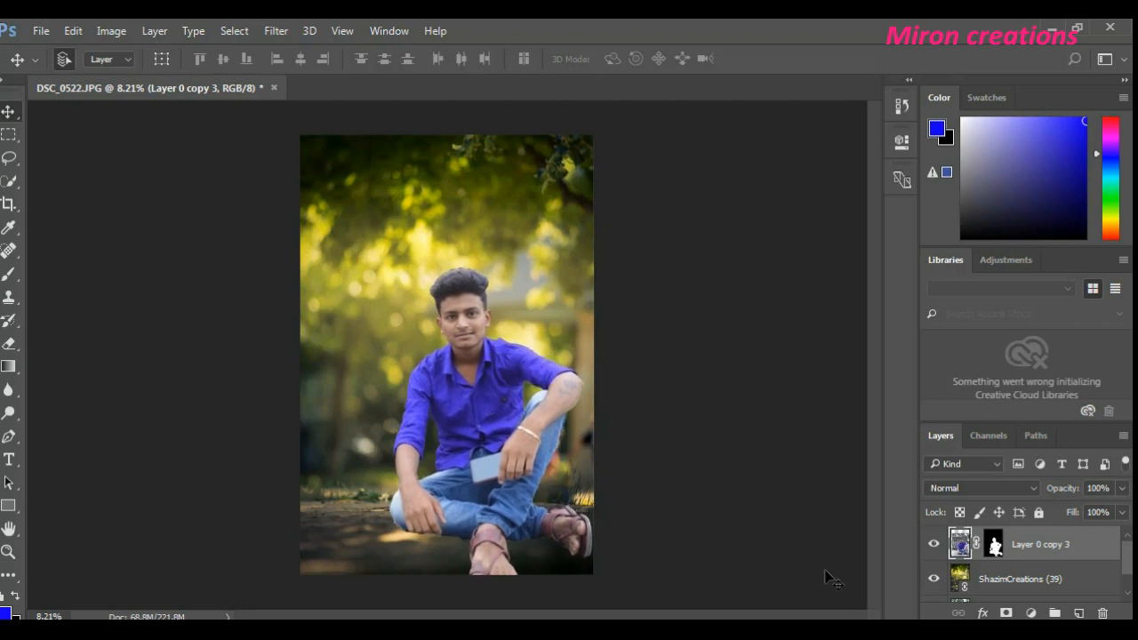
- Duplicate Layer 0 to a position between Layer 0 copy 3 and ShazimCreations (39), and make the duplicate visible
click(1011, 587)
scroll(1011, 592, down, 1)
click(1011, 587)
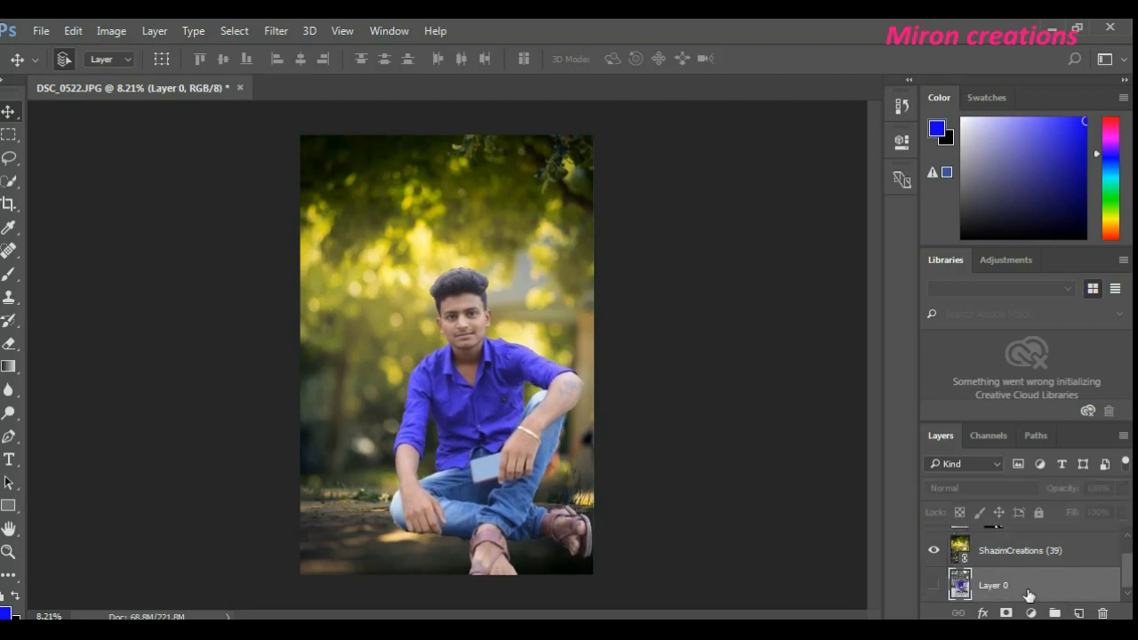
drag(1029, 593, 1032, 547)
scroll(1032, 553, up, 1)
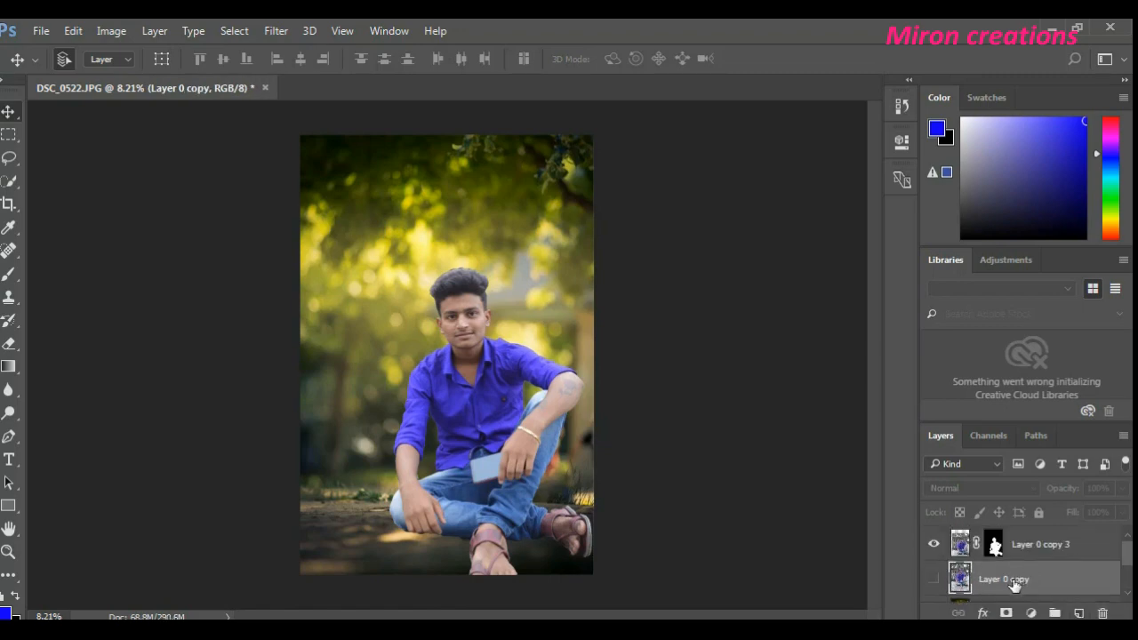
click(933, 580)
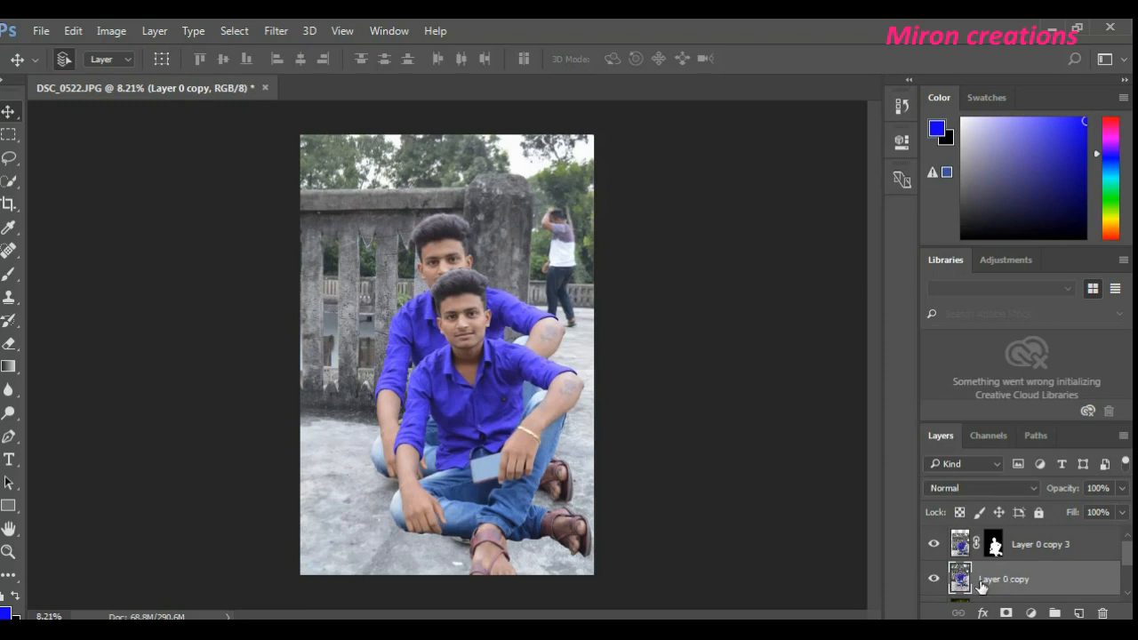
click(934, 579)
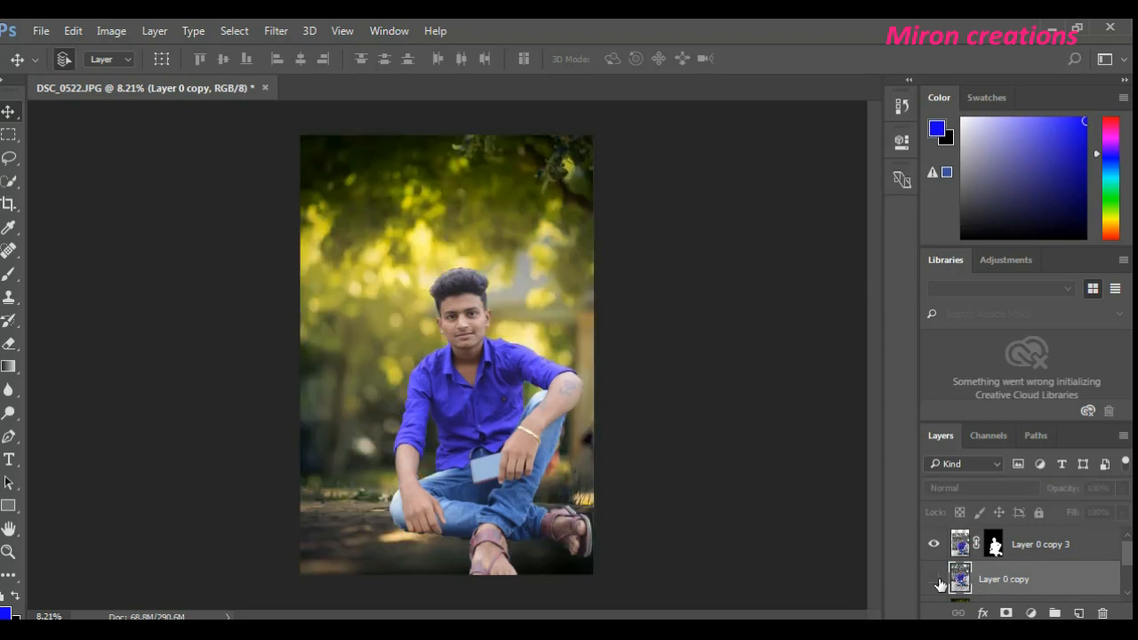
click(934, 579)
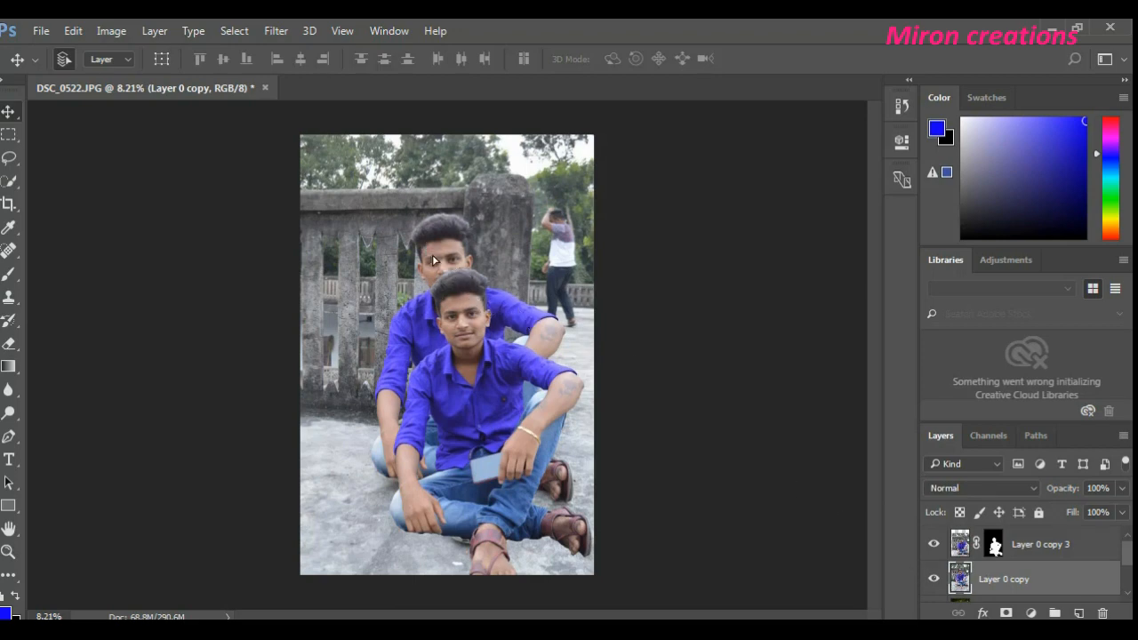
- Align the duplicated photo and the cut-out man exactly over each other, with the photo filling the whole canvas
drag(434, 259, 451, 311)
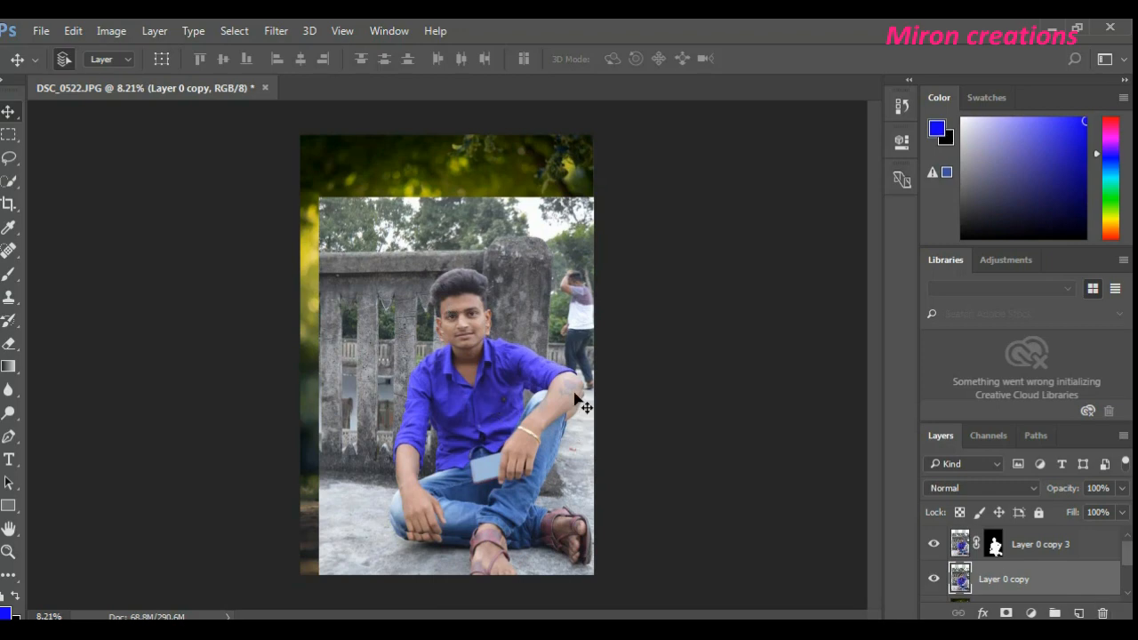
mouse_move(462, 373)
mouse_down()
mouse_move(473, 385)
mouse_move(462, 388)
mouse_up()
click(985, 587)
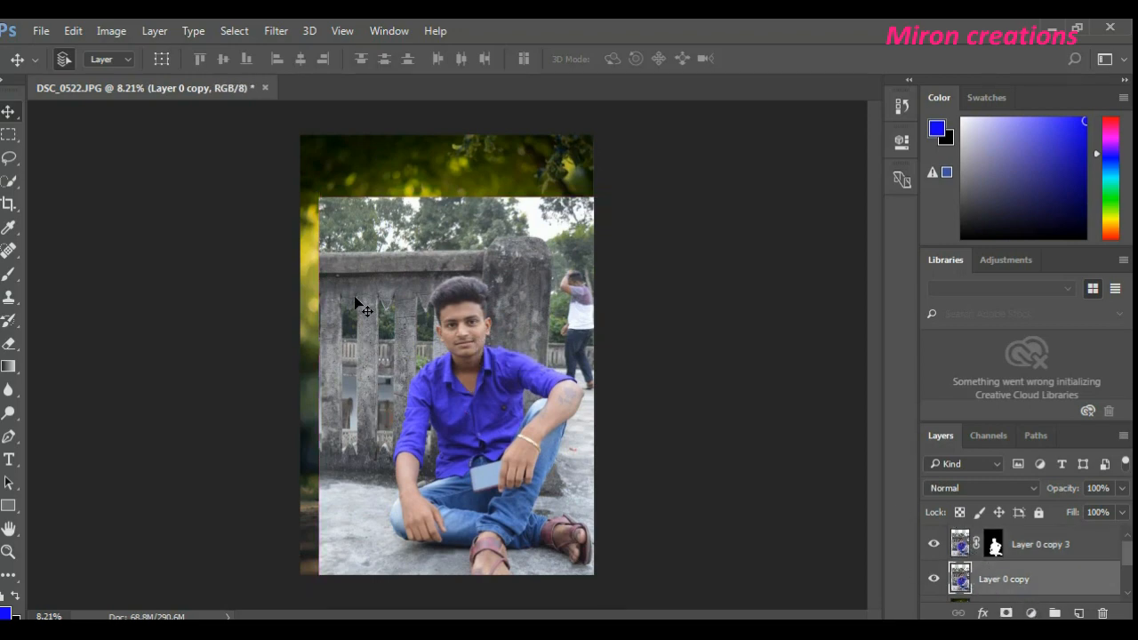
drag(356, 303, 339, 235)
drag(466, 338, 450, 279)
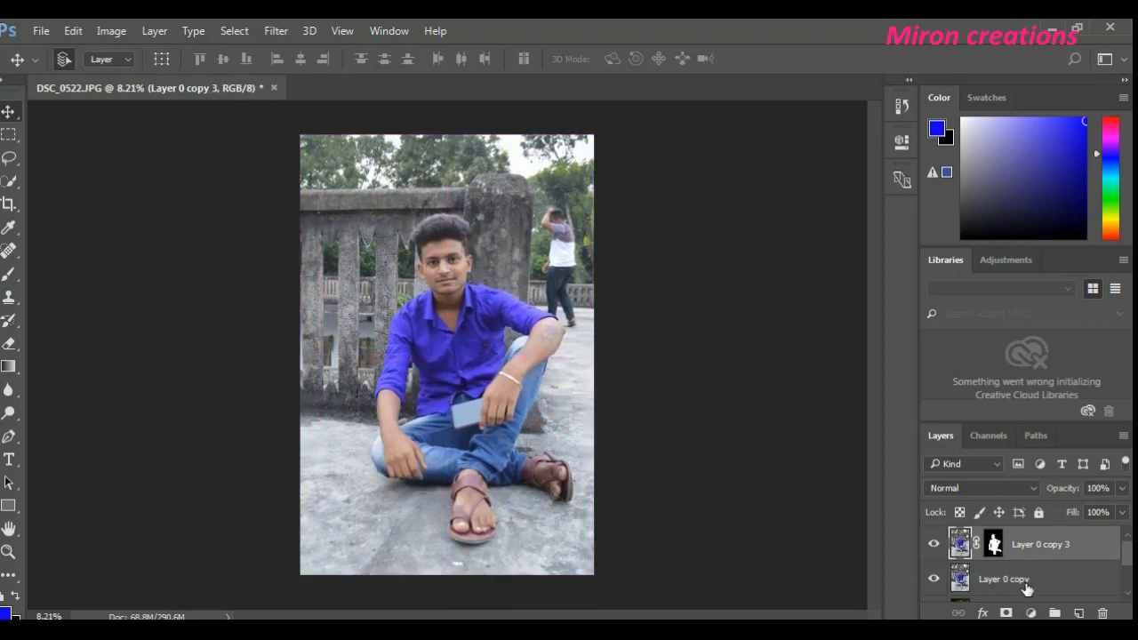
- Erase the trees, fence and wall on Layer 0 copy with a size 1200 Eraser at 100% opacity, keeping the concrete floor
click(1027, 587)
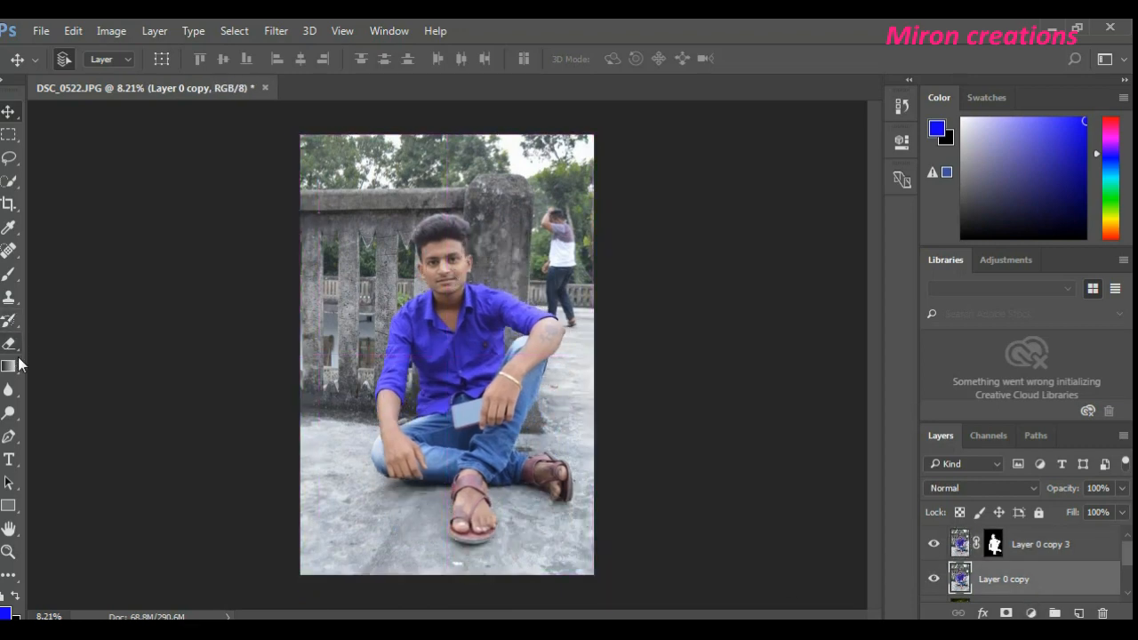
drag(8, 344, 89, 345)
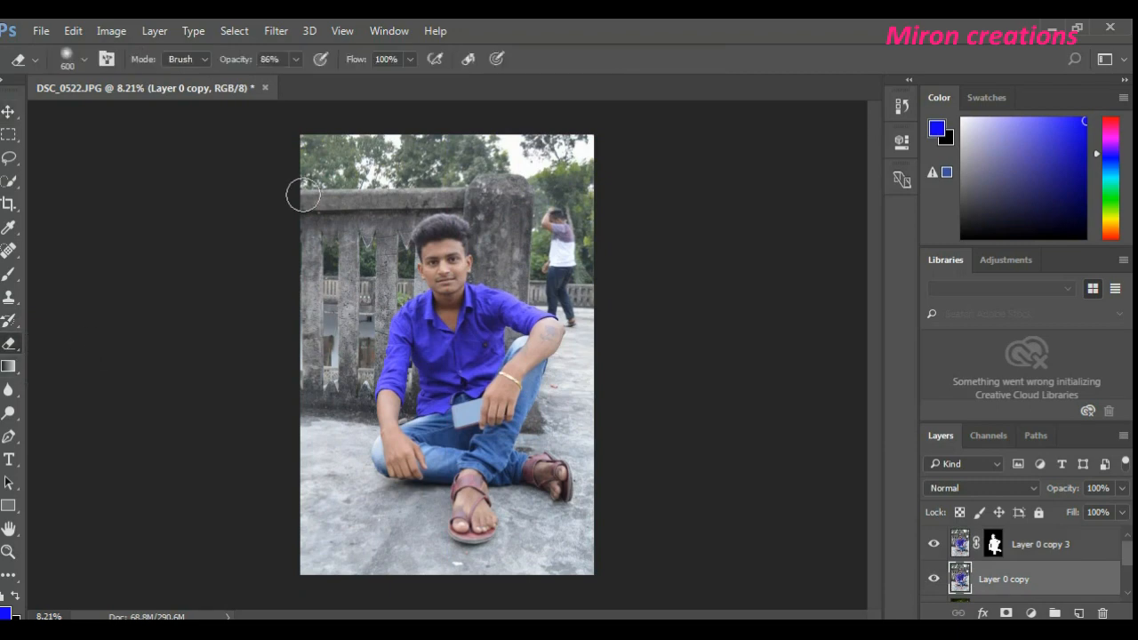
key(bracketright)
click(295, 61)
drag(296, 84, 316, 82)
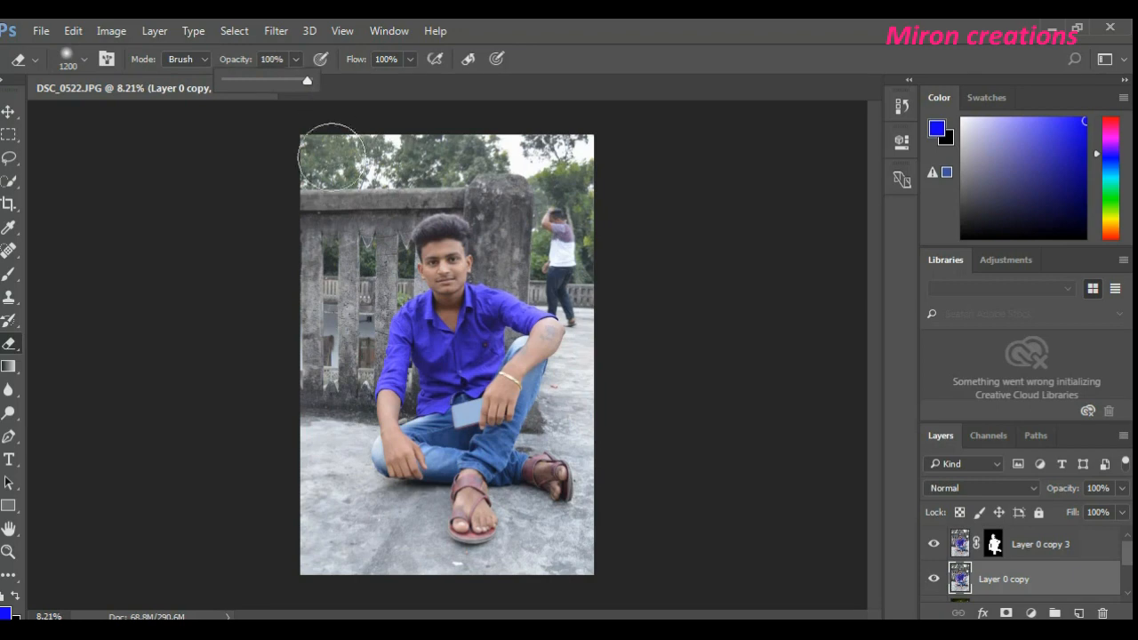
mouse_move(331, 155)
mouse_down()
mouse_move(341, 265)
mouse_move(312, 157)
mouse_move(308, 199)
mouse_move(444, 162)
mouse_move(360, 163)
mouse_move(564, 179)
mouse_move(388, 222)
mouse_move(610, 178)
mouse_move(570, 158)
mouse_move(444, 156)
mouse_move(351, 238)
mouse_move(326, 240)
mouse_move(321, 271)
mouse_move(321, 248)
mouse_move(319, 288)
mouse_move(320, 266)
mouse_move(418, 267)
mouse_move(494, 245)
mouse_move(430, 270)
mouse_move(516, 206)
mouse_move(505, 195)
mouse_move(510, 265)
mouse_move(557, 183)
mouse_move(600, 176)
mouse_move(589, 386)
mouse_move(549, 301)
mouse_move(343, 331)
mouse_move(394, 293)
mouse_move(295, 337)
mouse_move(438, 357)
mouse_move(310, 422)
mouse_move(509, 367)
mouse_move(412, 410)
mouse_move(580, 397)
mouse_move(561, 368)
mouse_move(506, 406)
mouse_move(311, 412)
mouse_move(513, 381)
mouse_move(528, 398)
mouse_move(617, 420)
mouse_up()
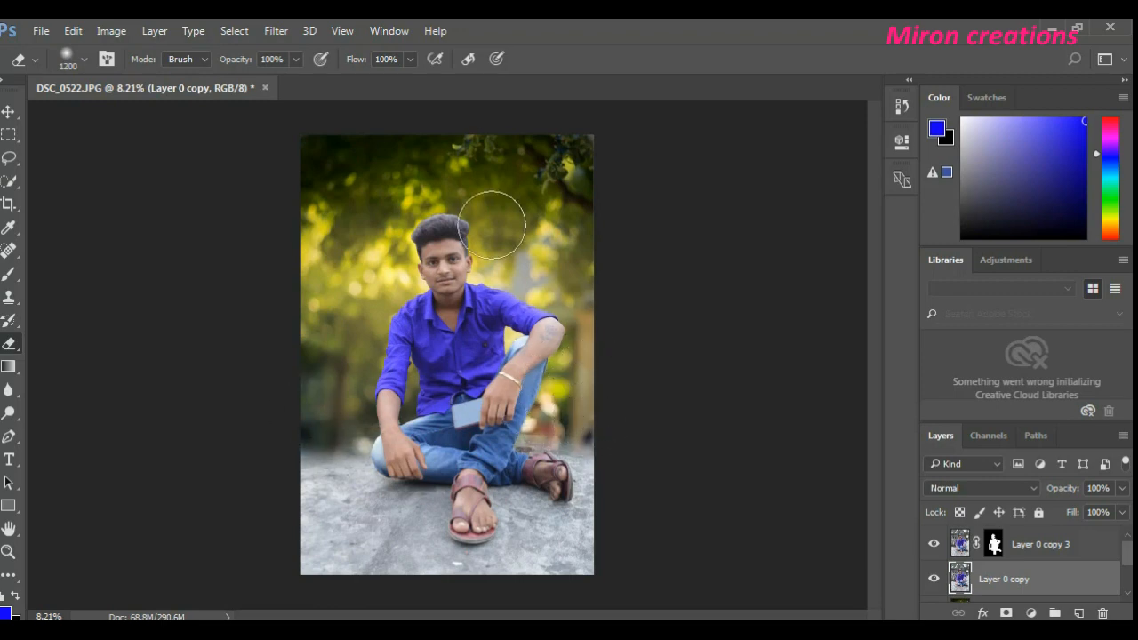
- Erase the remaining backdrop around the man on Layer 0 copy and set that layer's blend mode to Overlay
mouse_move(331, 382)
mouse_down()
mouse_move(321, 440)
mouse_move(285, 443)
mouse_move(328, 337)
mouse_move(360, 397)
mouse_move(404, 380)
mouse_move(391, 412)
mouse_move(470, 388)
mouse_move(474, 411)
mouse_move(493, 360)
mouse_up()
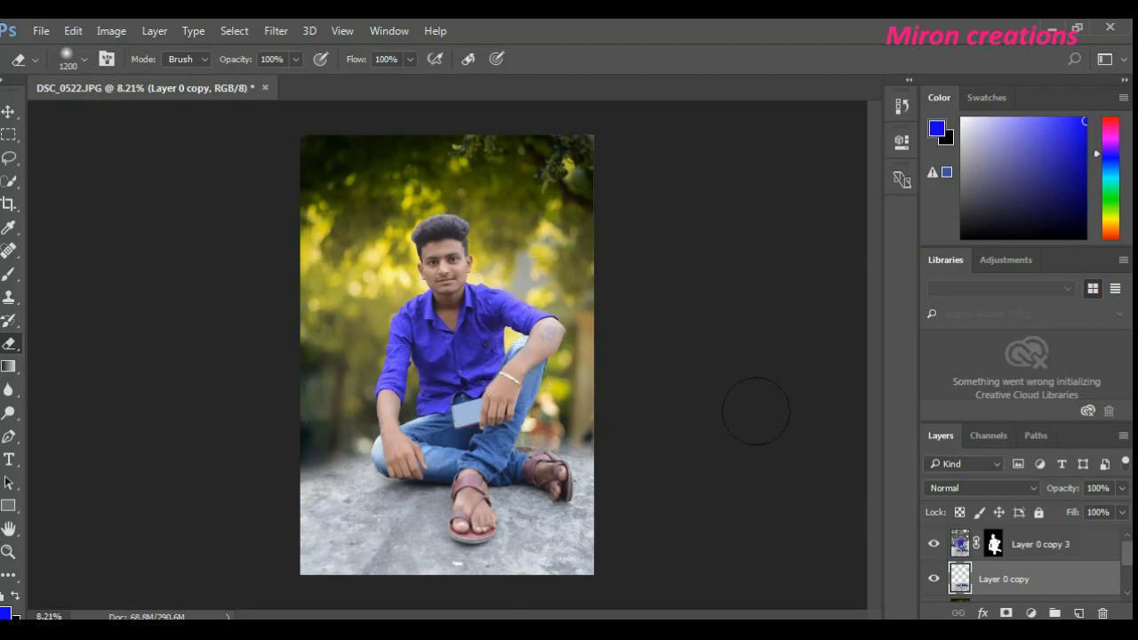
click(1058, 547)
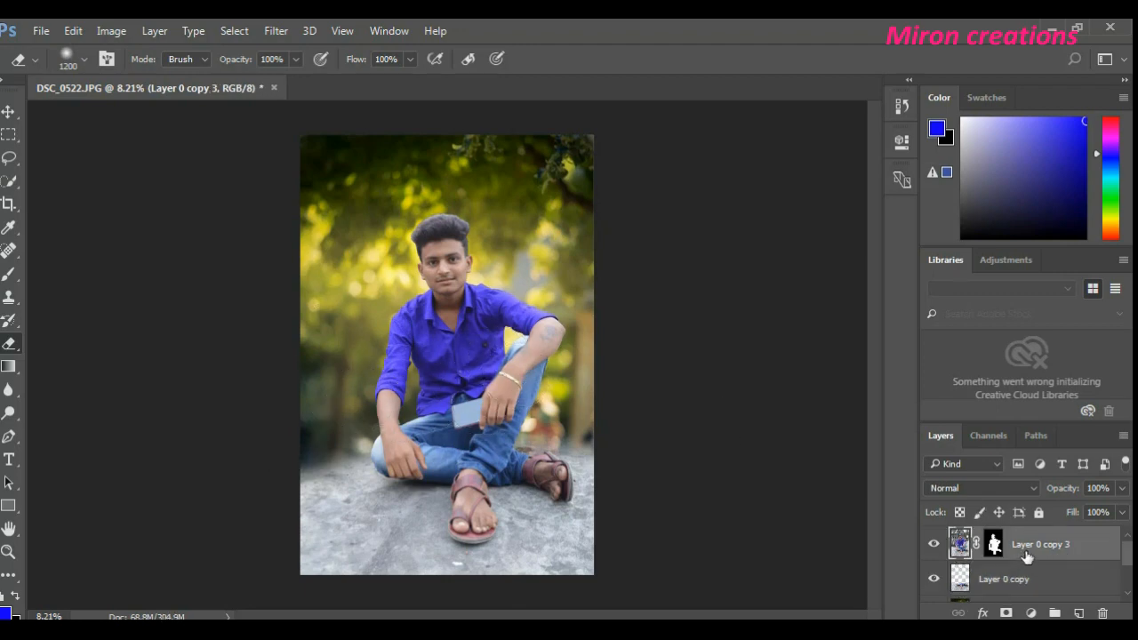
click(1003, 580)
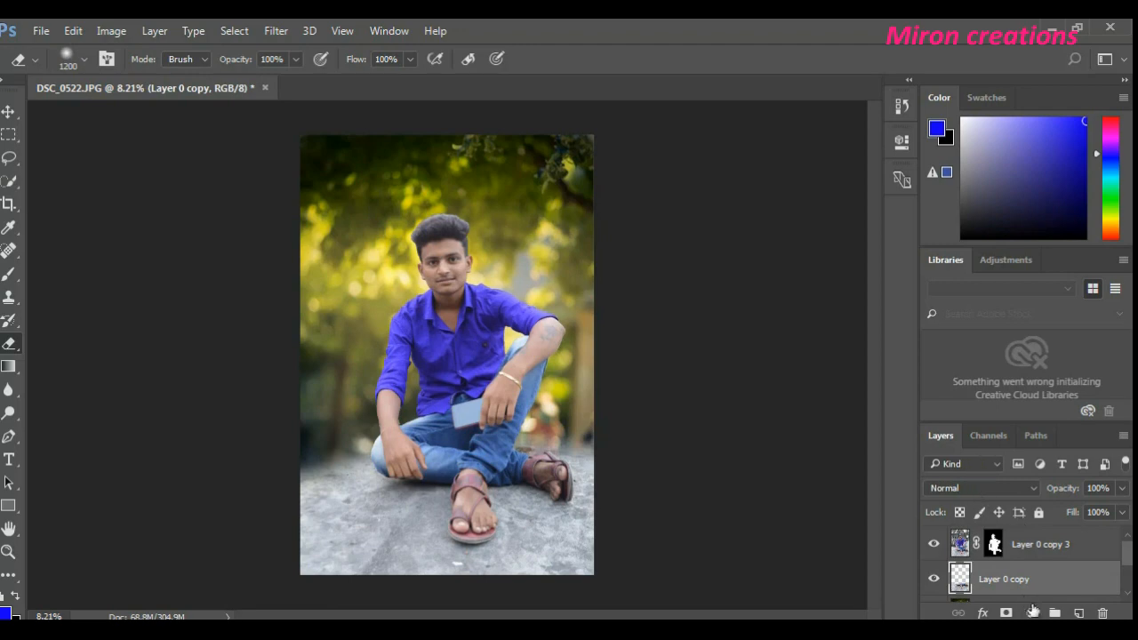
click(982, 488)
click(951, 304)
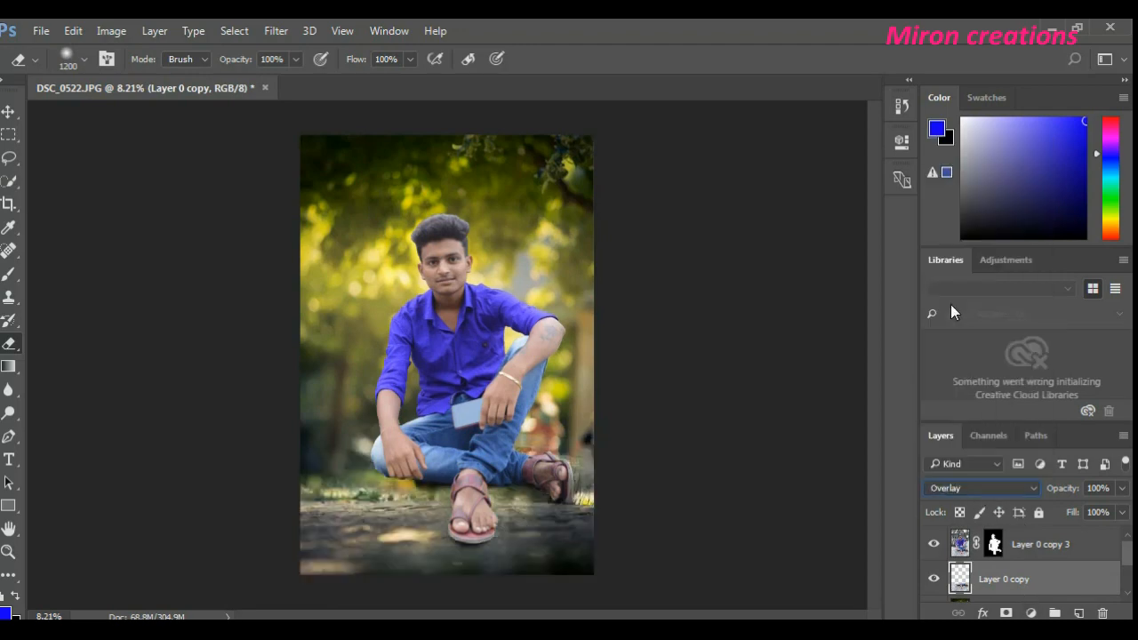
click(1056, 551)
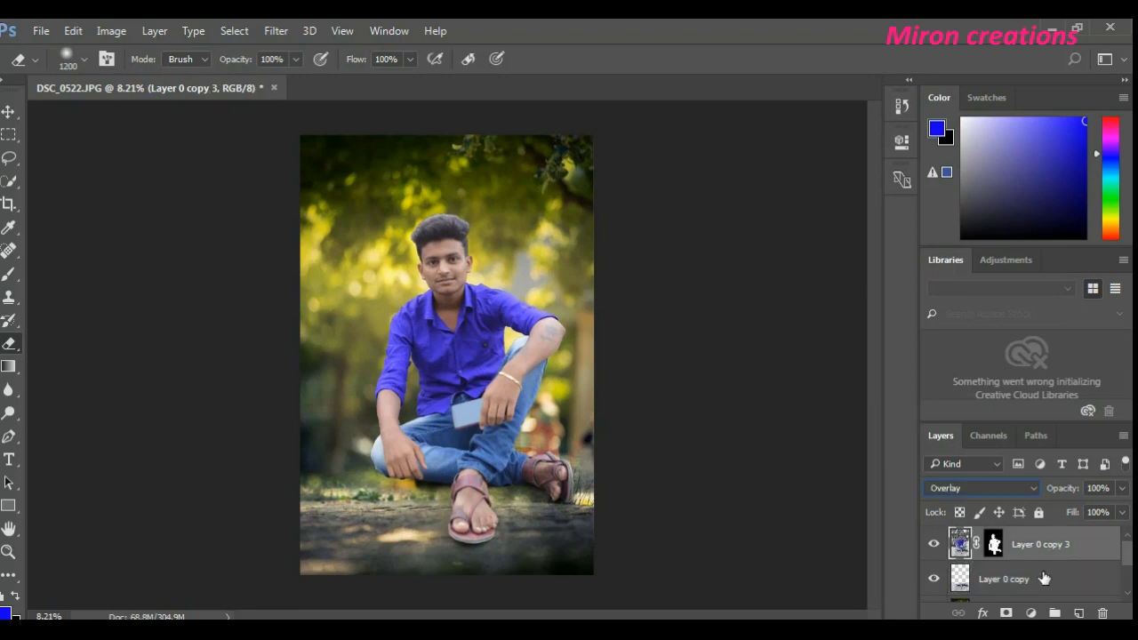
click(1044, 579)
- Scale Layer 0 copy 3 and Layer 0 copy together to about 87% width and 88% height, seating the man lower on the ground
key(super)
click(756, 388)
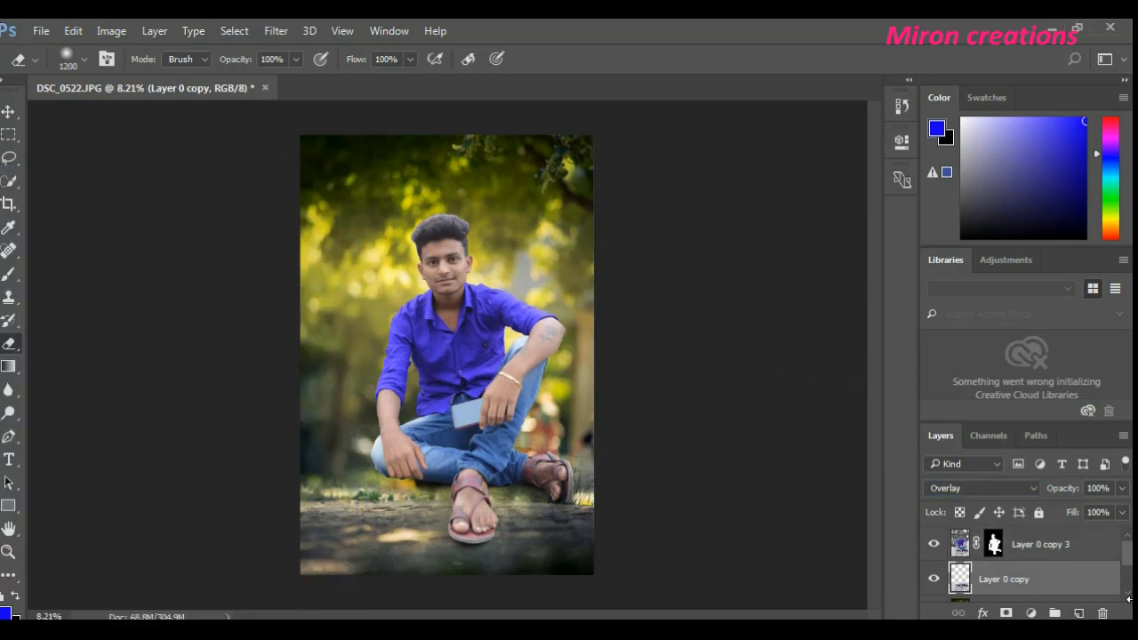
click(17, 110)
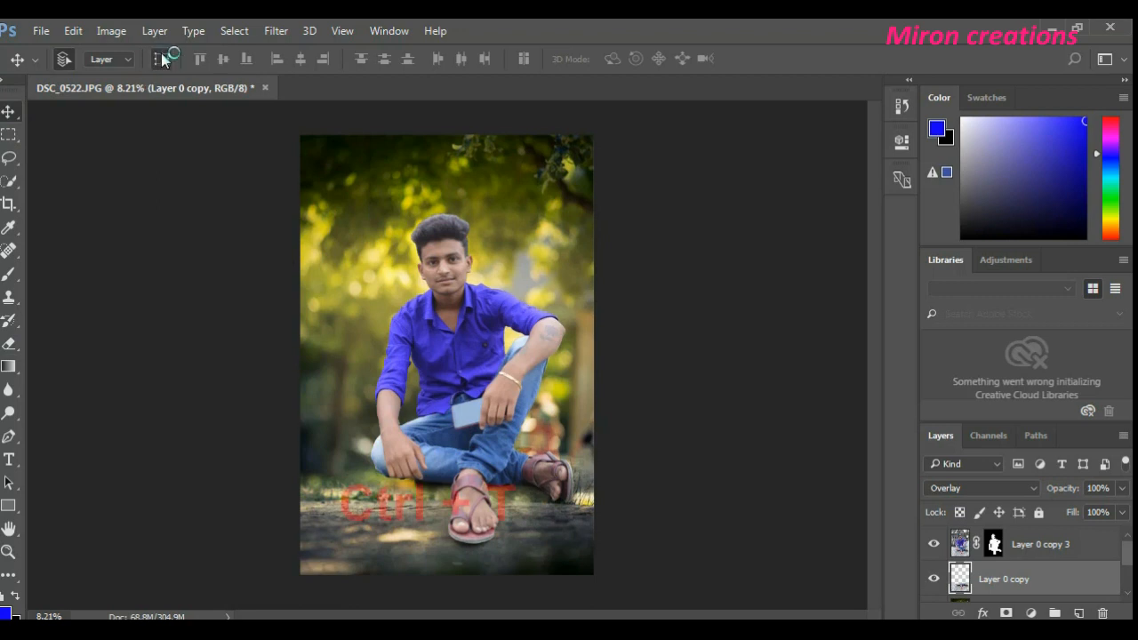
key(ctrl+t)
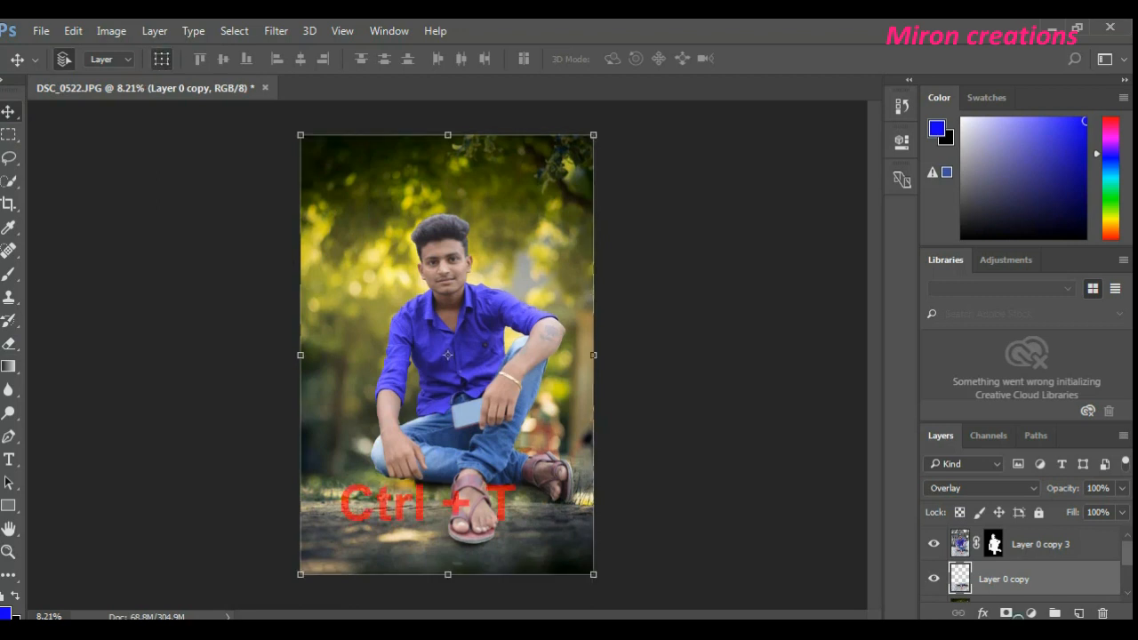
click(1056, 550)
click(1045, 583)
shift+click(1055, 551)
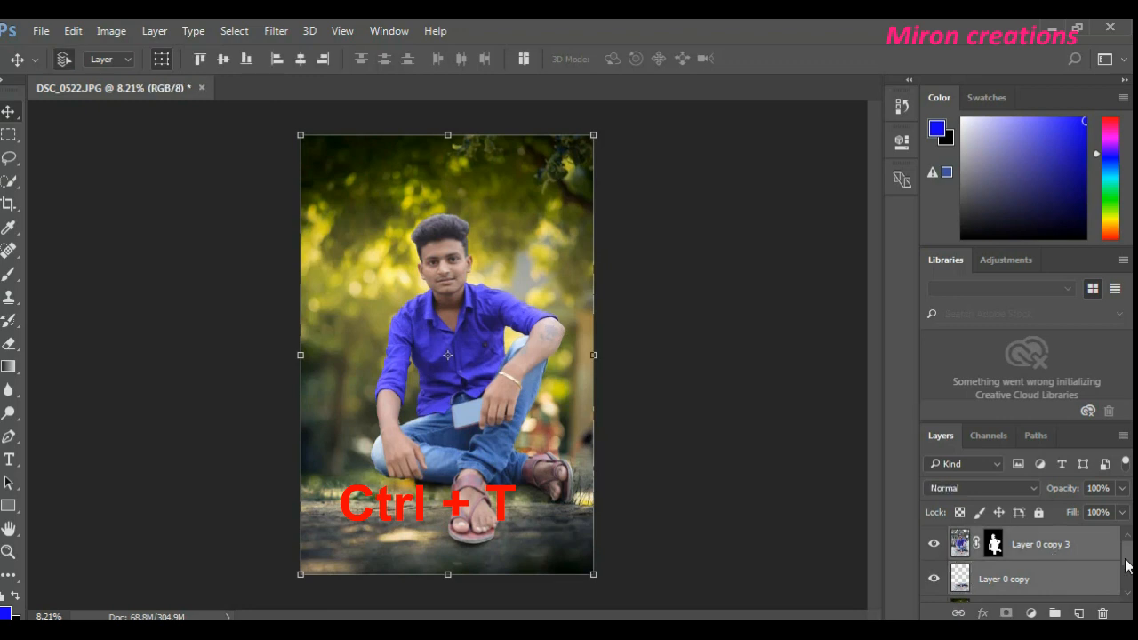
scroll(1127, 569, down, 2)
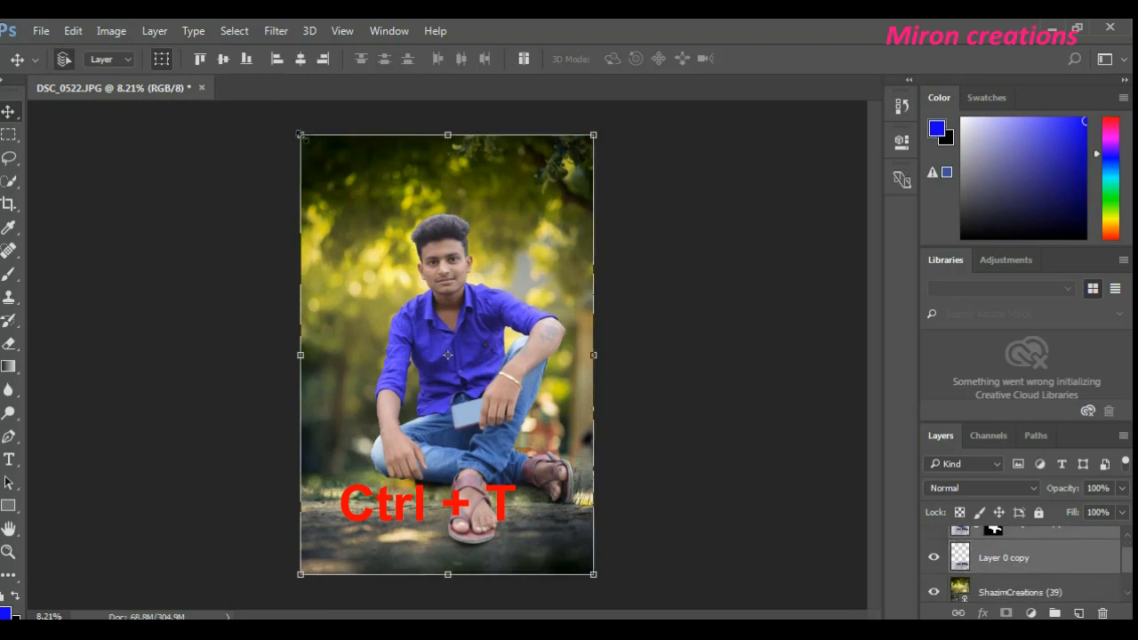
drag(300, 136, 328, 172)
drag(482, 331, 480, 363)
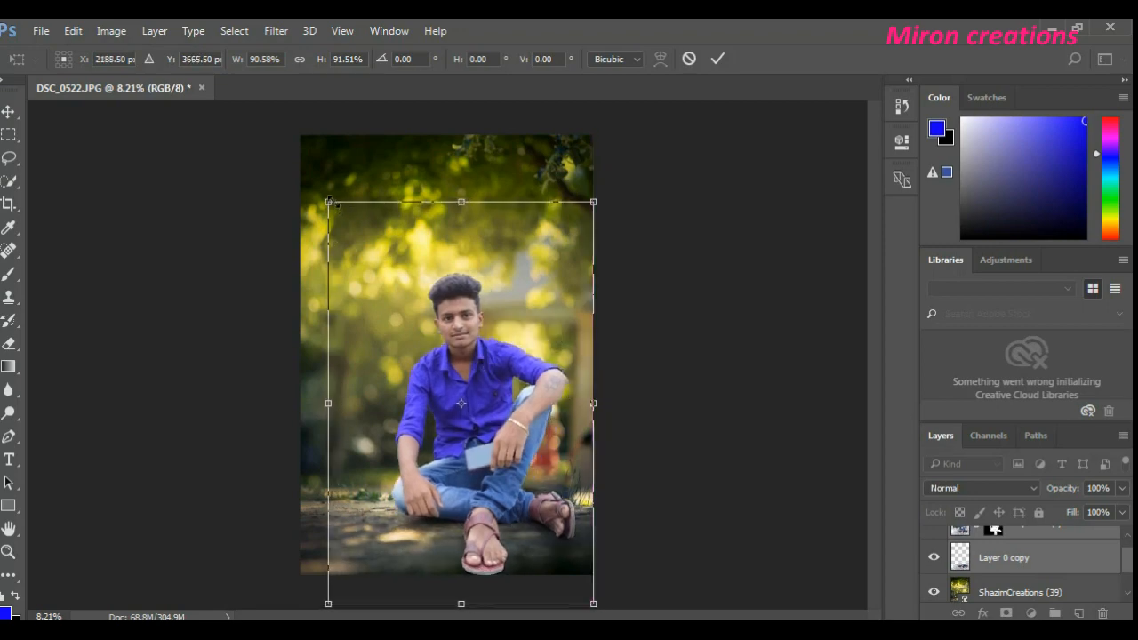
mouse_move(330, 204)
mouse_down()
mouse_move(348, 223)
mouse_move(339, 215)
mouse_up()
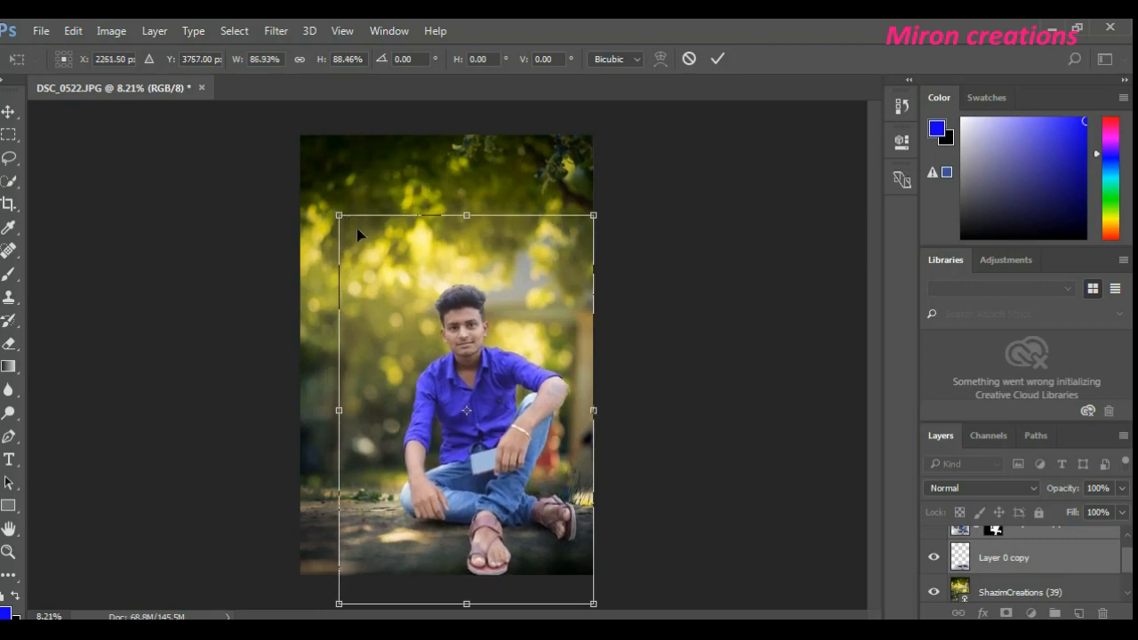
mouse_move(464, 368)
mouse_down()
mouse_move(475, 372)
mouse_move(453, 362)
mouse_up()
click(717, 60)
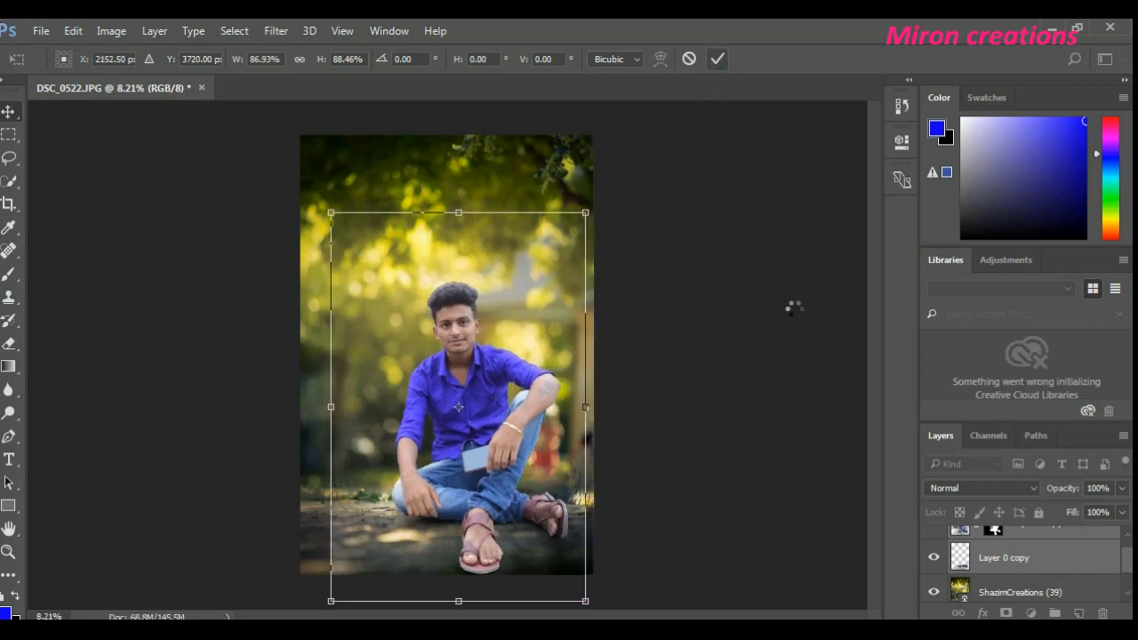
- Compare the floor with Layer 0 copy hidden and shown, make it the only active layer, and switch to the Eraser Tool
click(932, 559)
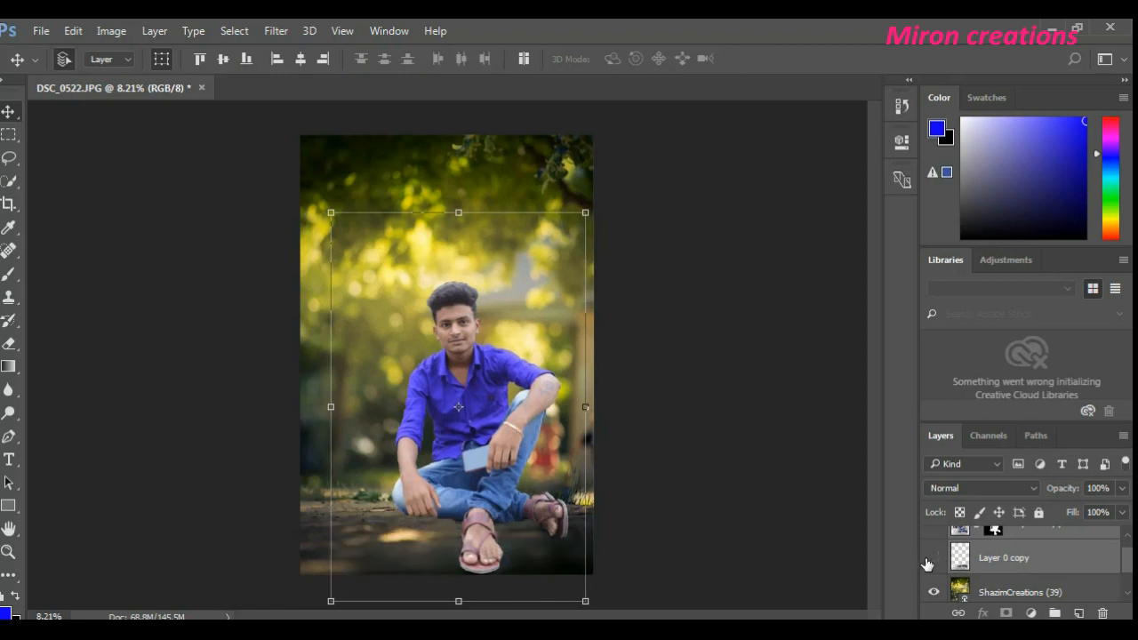
click(932, 560)
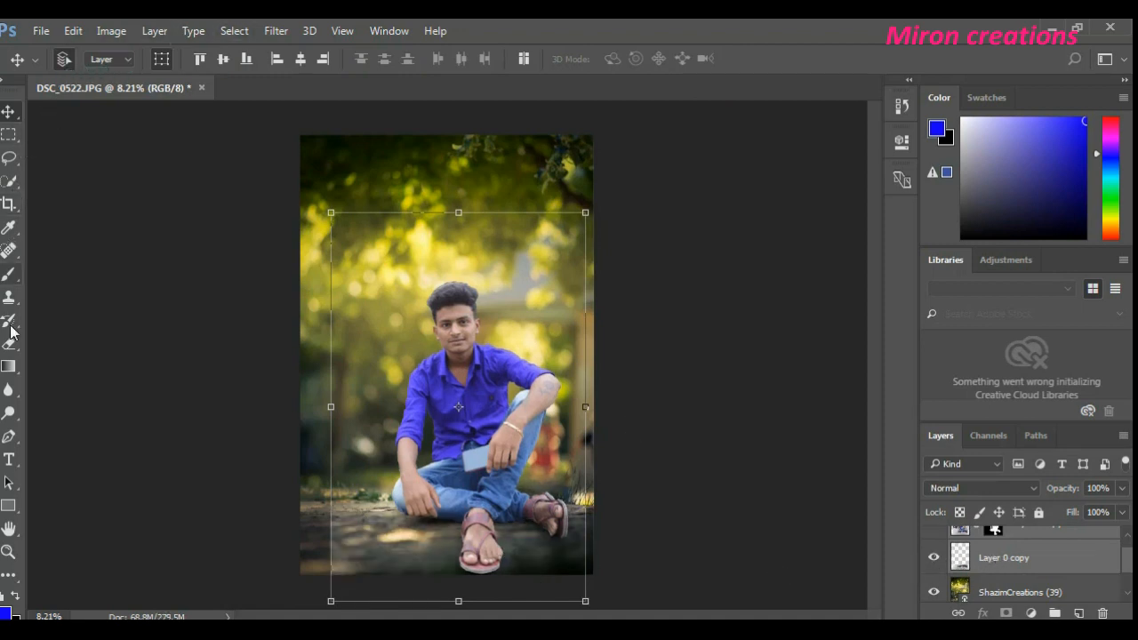
click(9, 274)
click(9, 366)
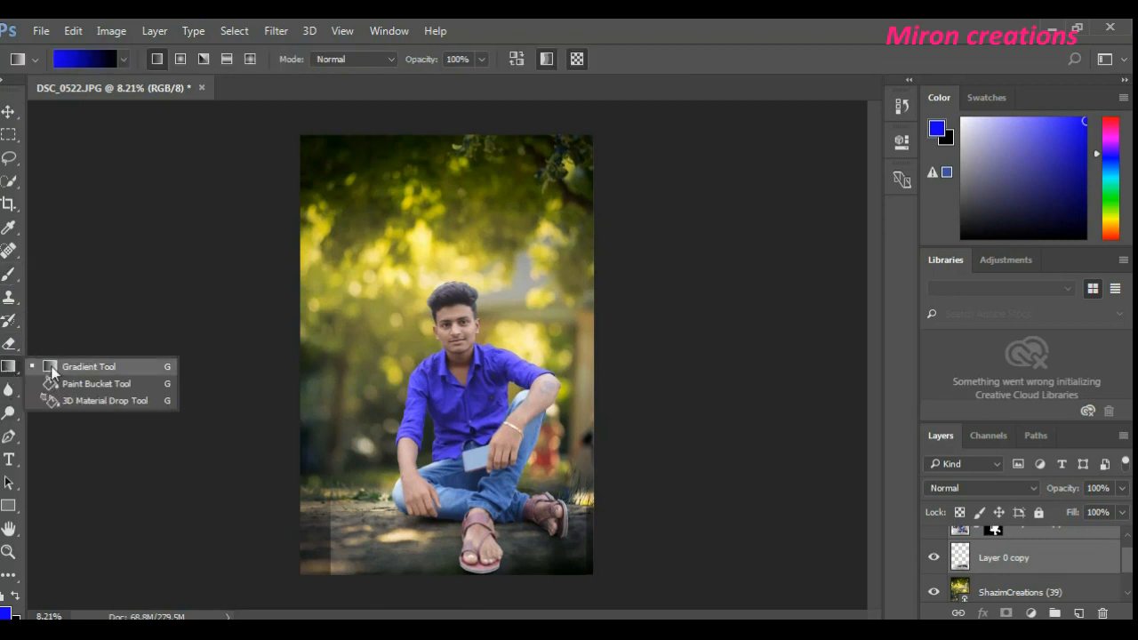
click(1014, 566)
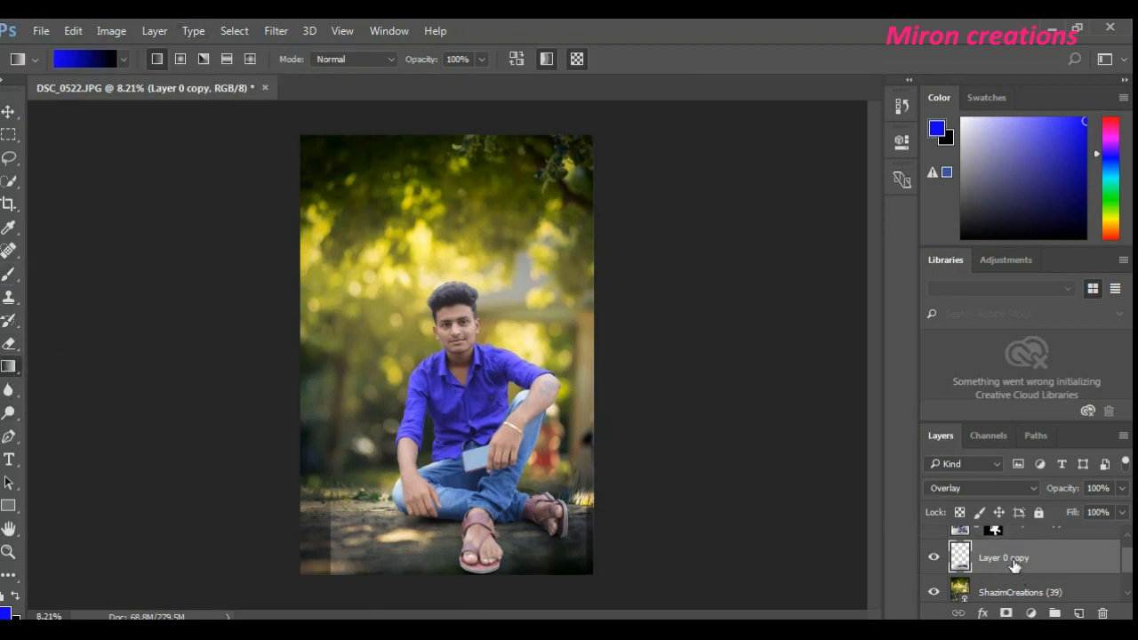
click(1006, 594)
click(995, 558)
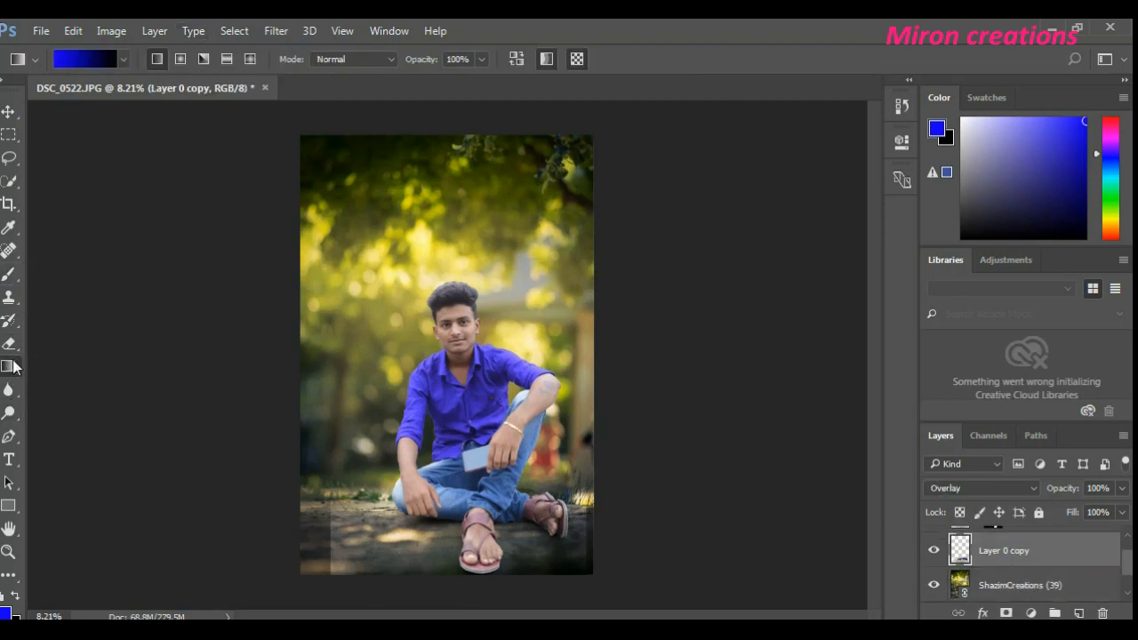
right_click(14, 365)
right_click(12, 345)
click(73, 346)
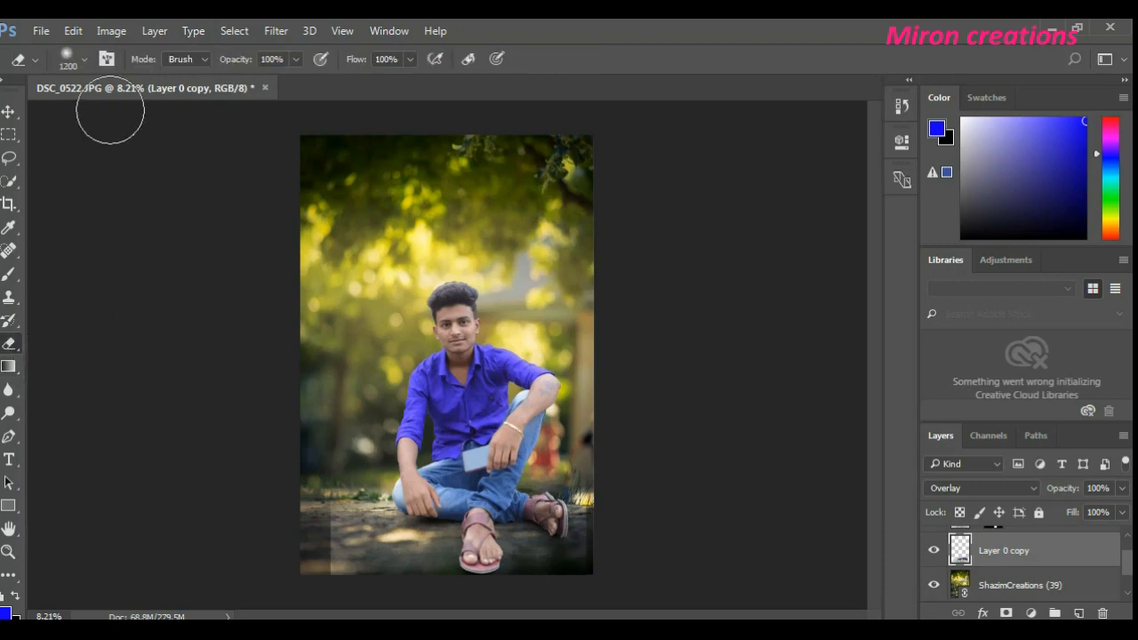
- Lower the Eraser's opacity to 26%, keeping the 1200 px brush size
click(194, 58)
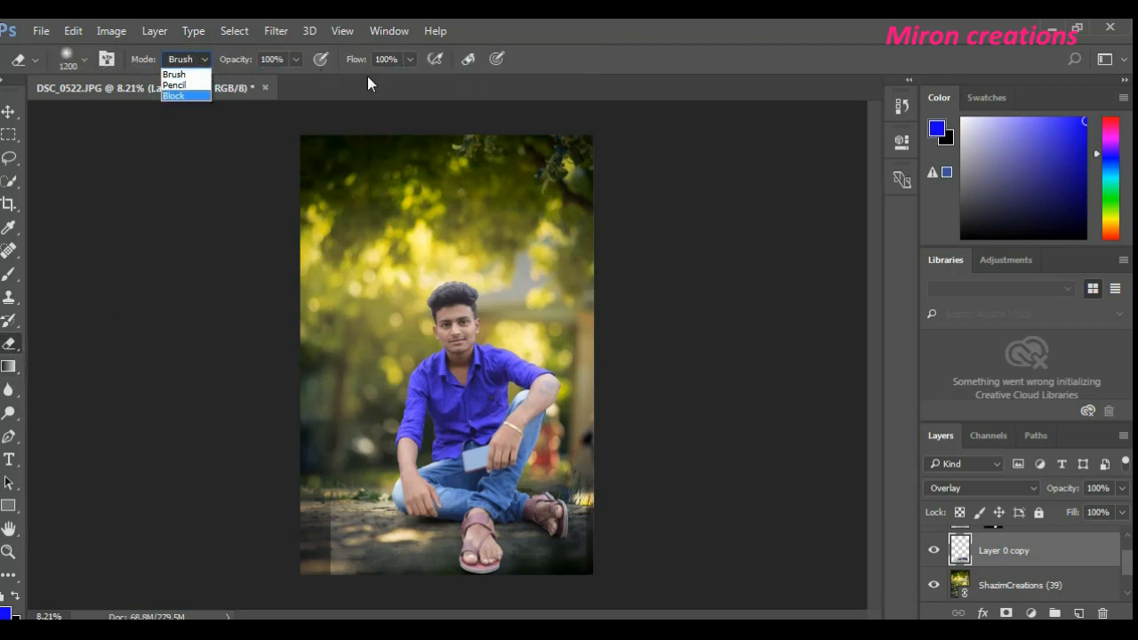
click(299, 59)
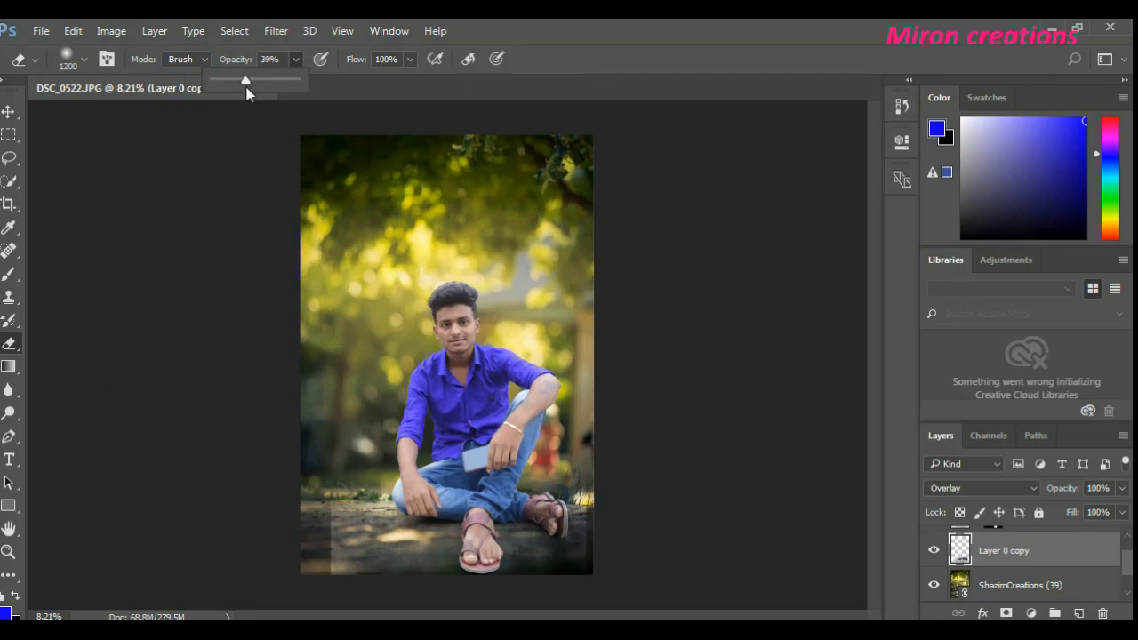
click(84, 59)
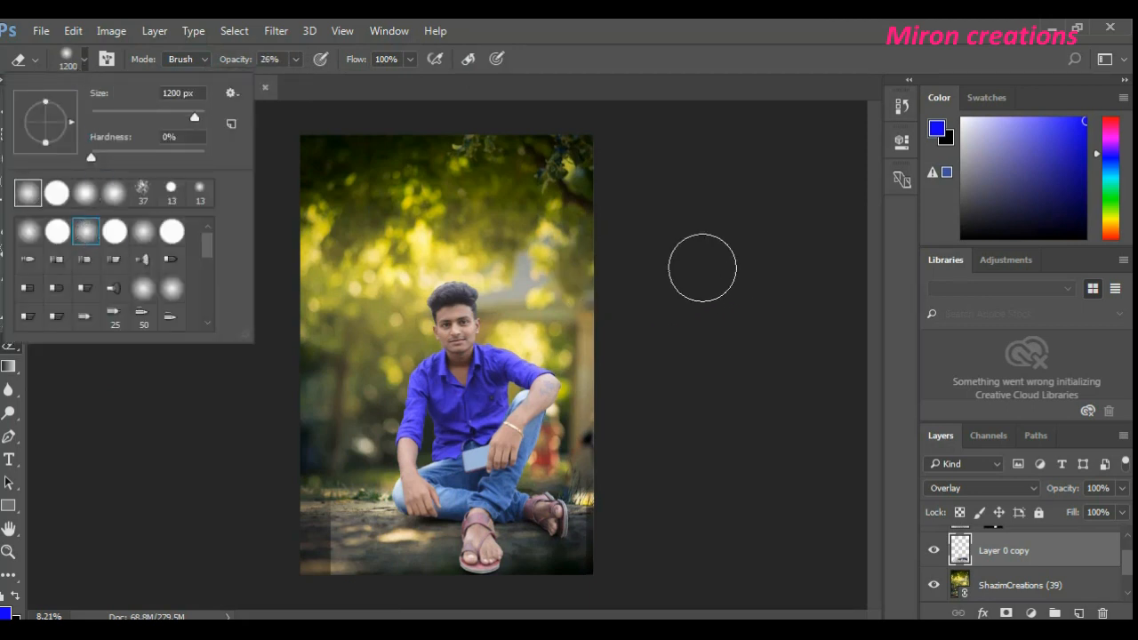
click(635, 58)
- Erase the hard vertical edges of Layer 0 copy on both sides of the floor with a size 800 Eraser at 100% opacity
scroll(406, 436, up, 1)
scroll(292, 466, down, 1)
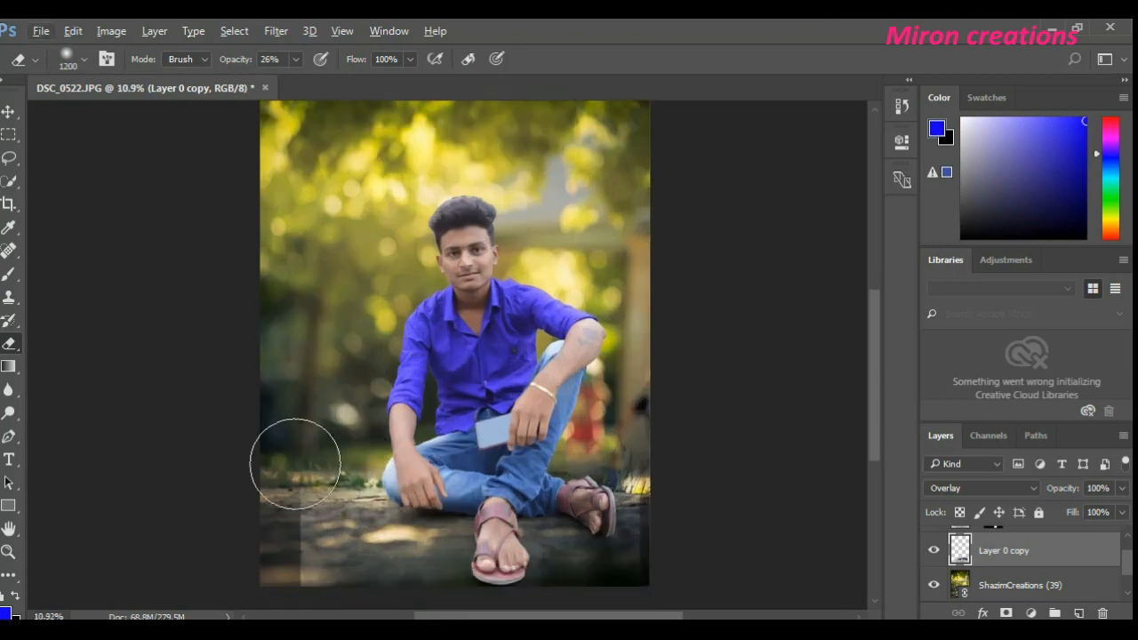
scroll(264, 524, down, 1)
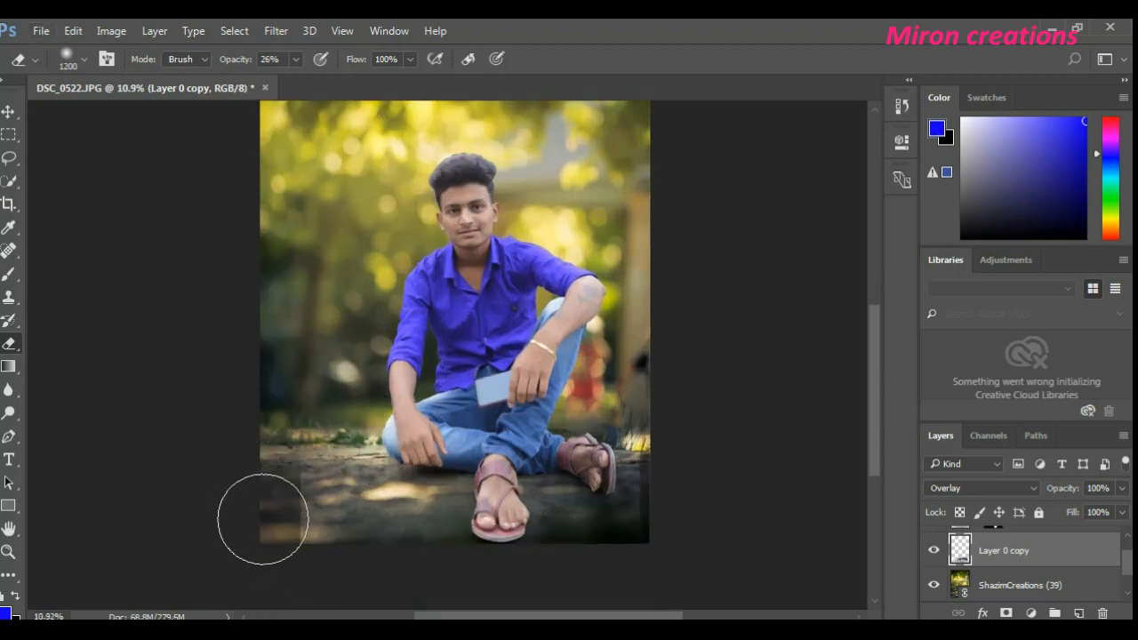
click(294, 60)
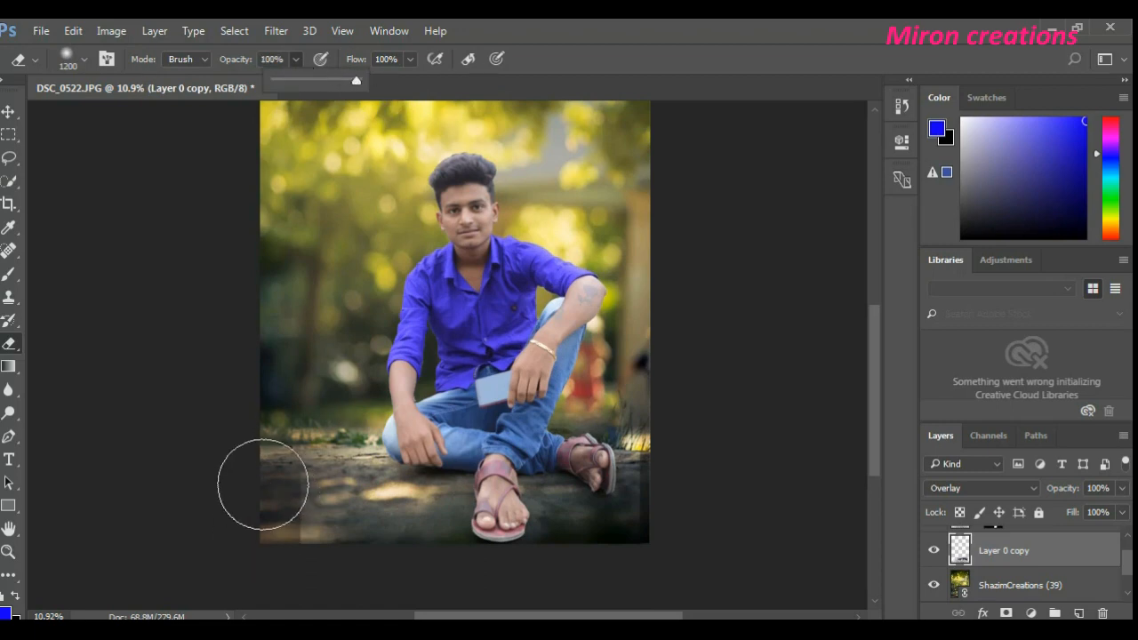
click(262, 481)
key(bracketleft)
key(bracketleft)
key(bracketleft)
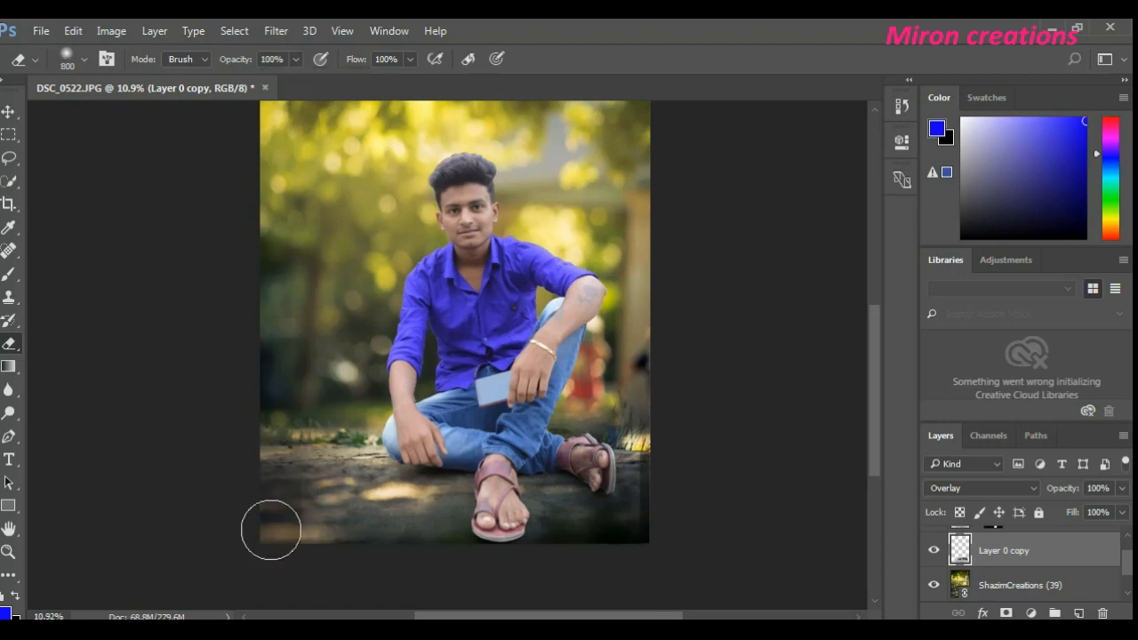
mouse_move(269, 544)
mouse_down()
mouse_move(284, 518)
mouse_move(251, 568)
mouse_move(277, 550)
mouse_move(298, 490)
mouse_move(275, 486)
mouse_move(315, 453)
mouse_up()
mouse_move(560, 549)
mouse_down()
mouse_move(612, 548)
mouse_move(674, 447)
mouse_move(643, 445)
mouse_move(642, 419)
mouse_move(675, 537)
mouse_move(661, 519)
mouse_move(659, 556)
mouse_move(628, 546)
mouse_move(571, 551)
mouse_move(562, 576)
mouse_move(420, 576)
mouse_move(408, 554)
mouse_move(271, 566)
mouse_move(317, 536)
mouse_move(246, 548)
mouse_move(271, 516)
mouse_move(292, 577)
mouse_move(312, 546)
mouse_move(313, 397)
mouse_move(365, 367)
mouse_move(323, 392)
mouse_move(378, 375)
mouse_move(304, 409)
mouse_move(490, 341)
mouse_move(549, 335)
mouse_move(534, 341)
mouse_move(641, 431)
mouse_up()
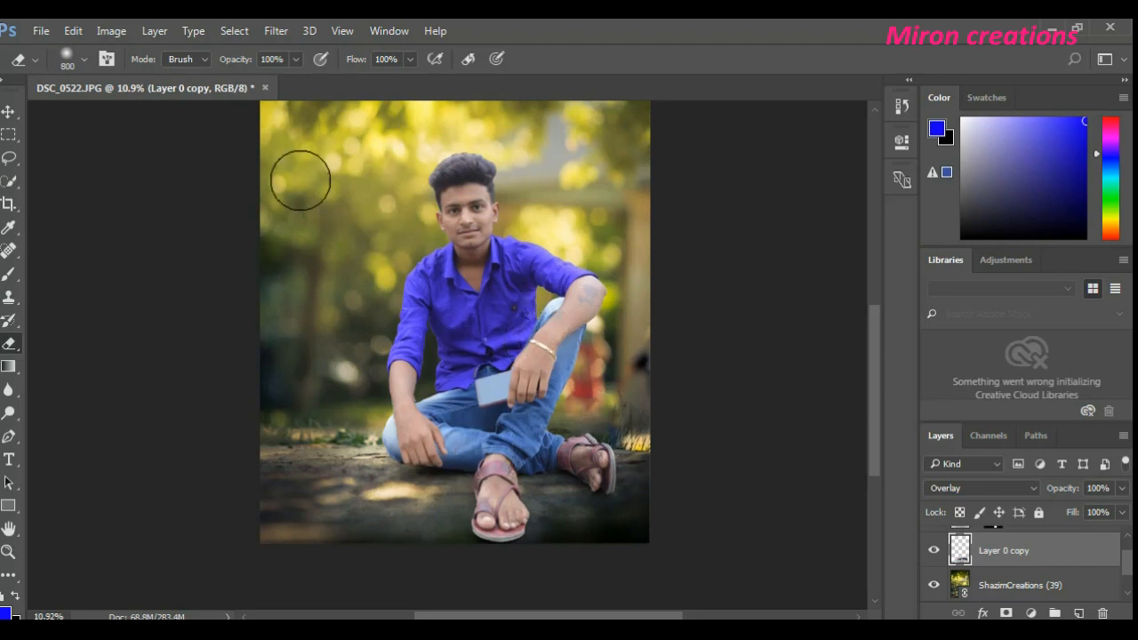
- Reduce the opacity of Layer 0 copy slightly
click(11, 112)
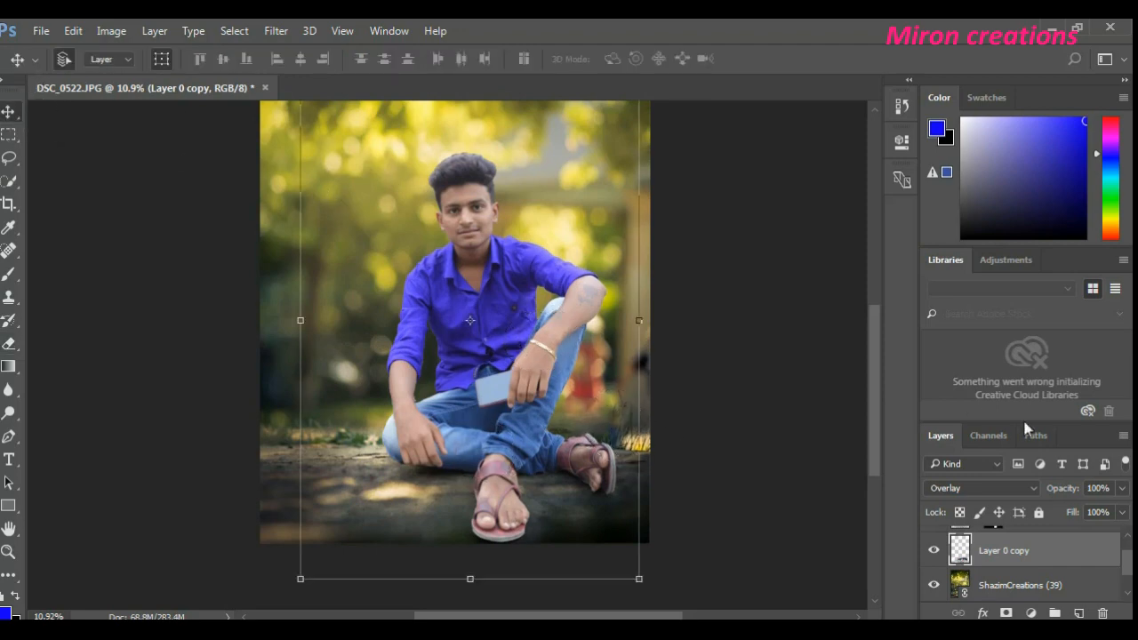
click(1117, 511)
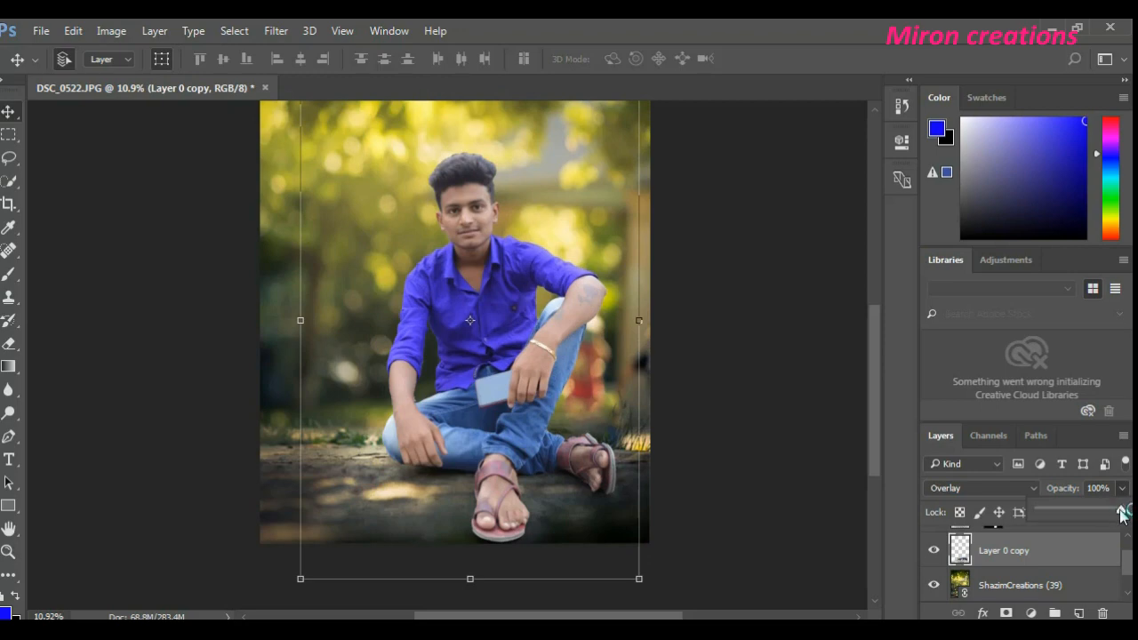
drag(1120, 513, 1106, 516)
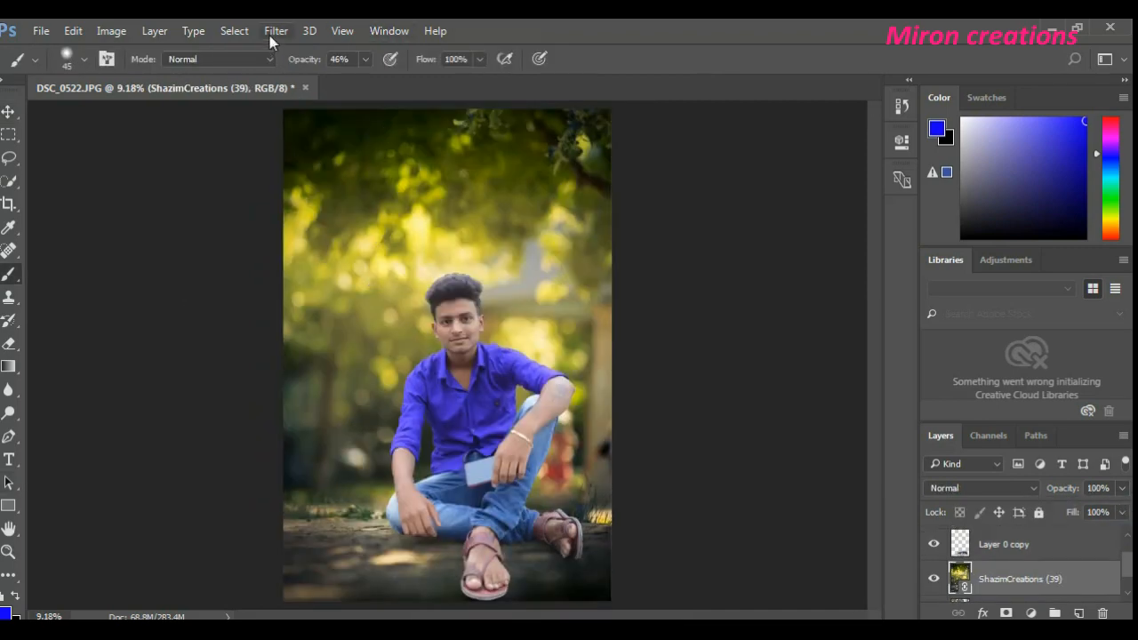
click(8, 111)
click(277, 31)
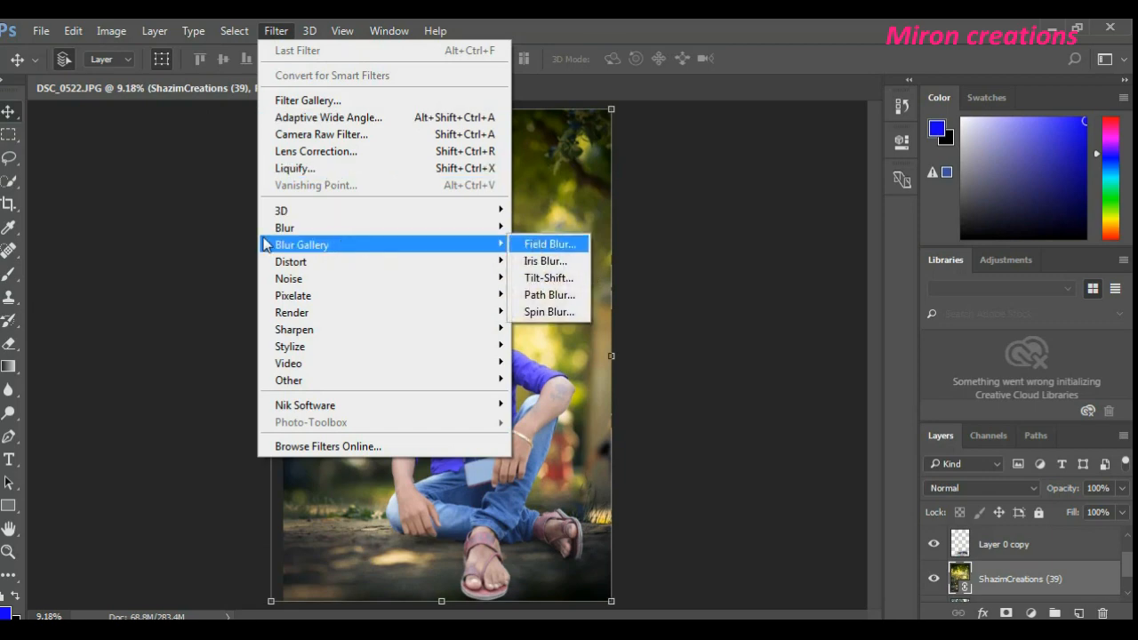
click(551, 294)
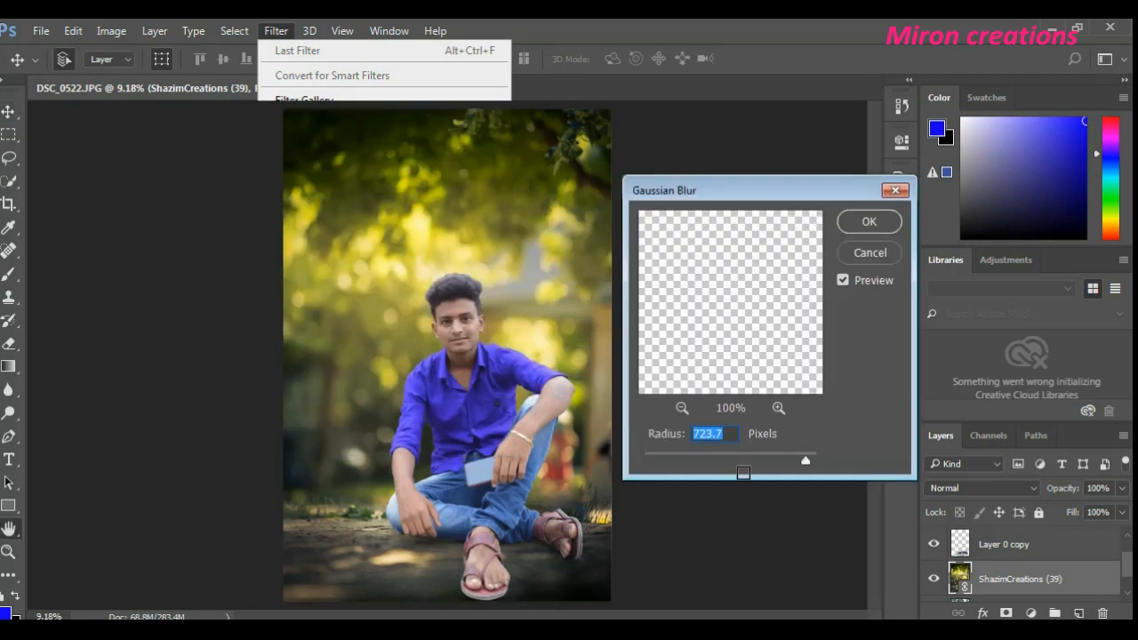
drag(797, 466, 651, 462)
click(863, 254)
key(v)
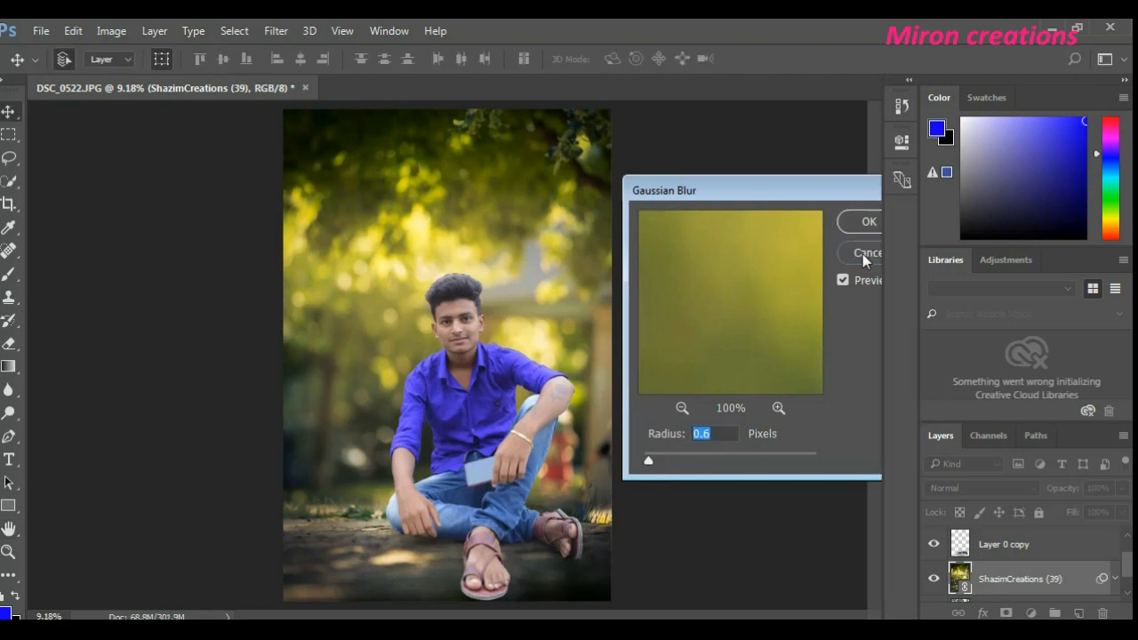
- Discard the Gaussian Blur and start a Field Blur on the ShazimCreations (39) layer with a blur of 8 px
click(275, 30)
mouse_move(234, 30)
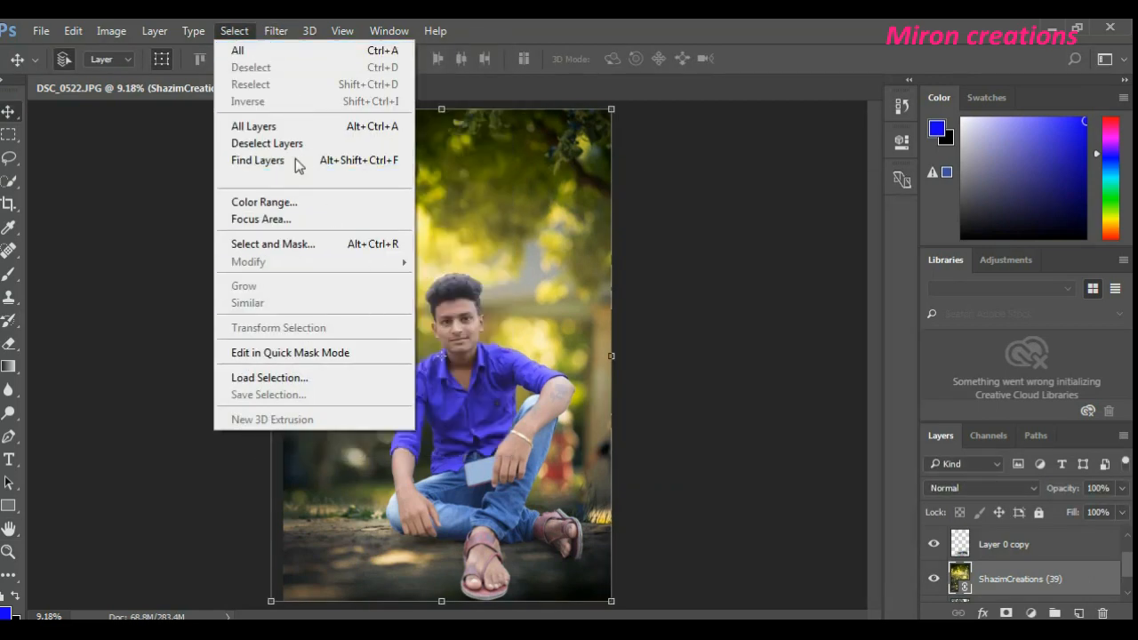
click(236, 30)
click(275, 30)
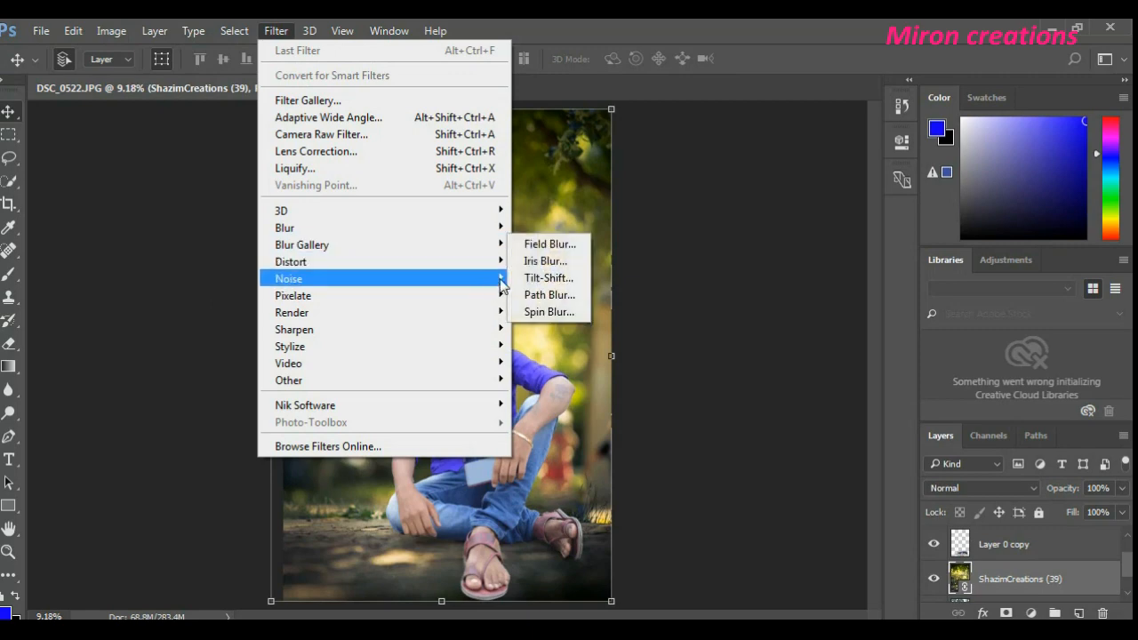
click(547, 243)
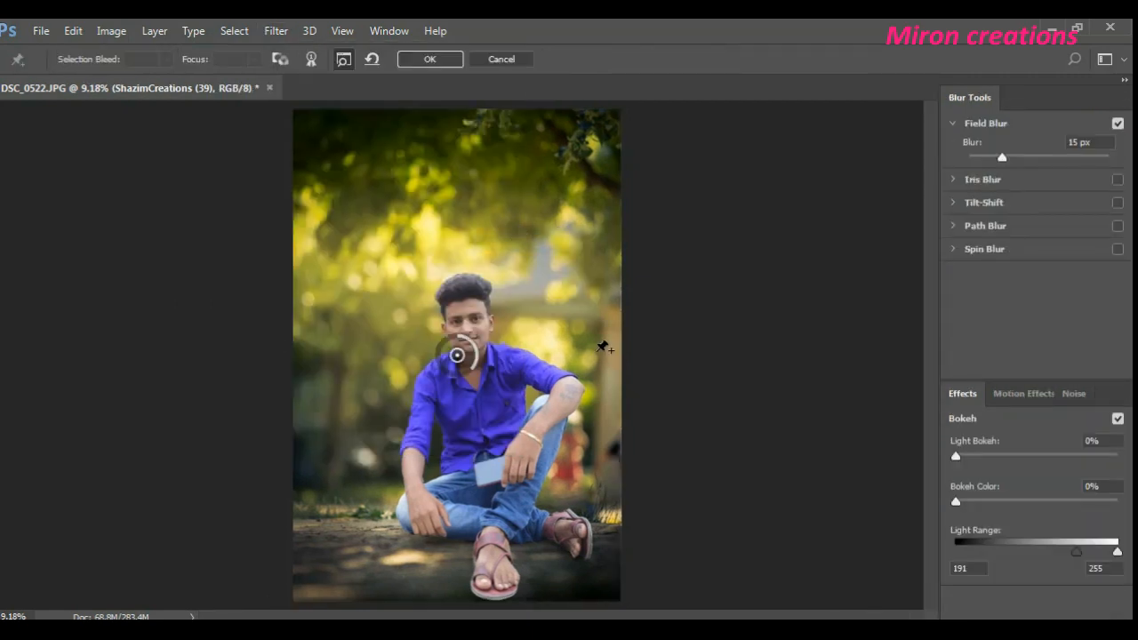
drag(471, 373, 477, 349)
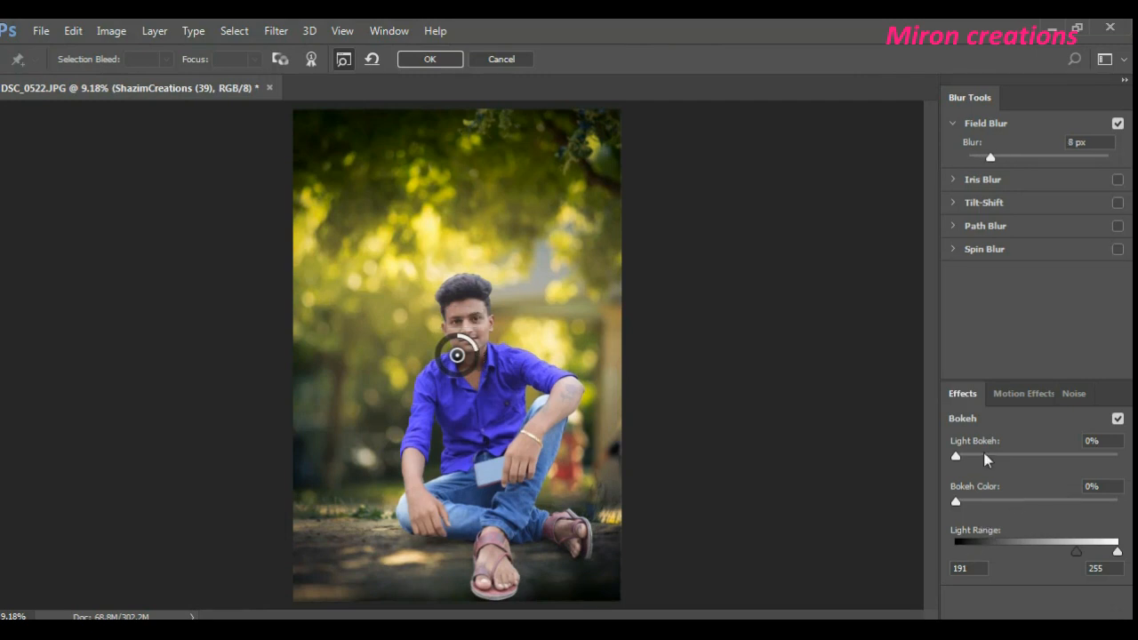
- Set the Field Blur's bokeh to 17% light bokeh, 55% bokeh color and a light range of 215 to 216
mouse_move(961, 456)
mouse_down()
mouse_move(1022, 457)
mouse_move(956, 457)
mouse_up()
drag(1063, 511, 1055, 510)
click(1018, 397)
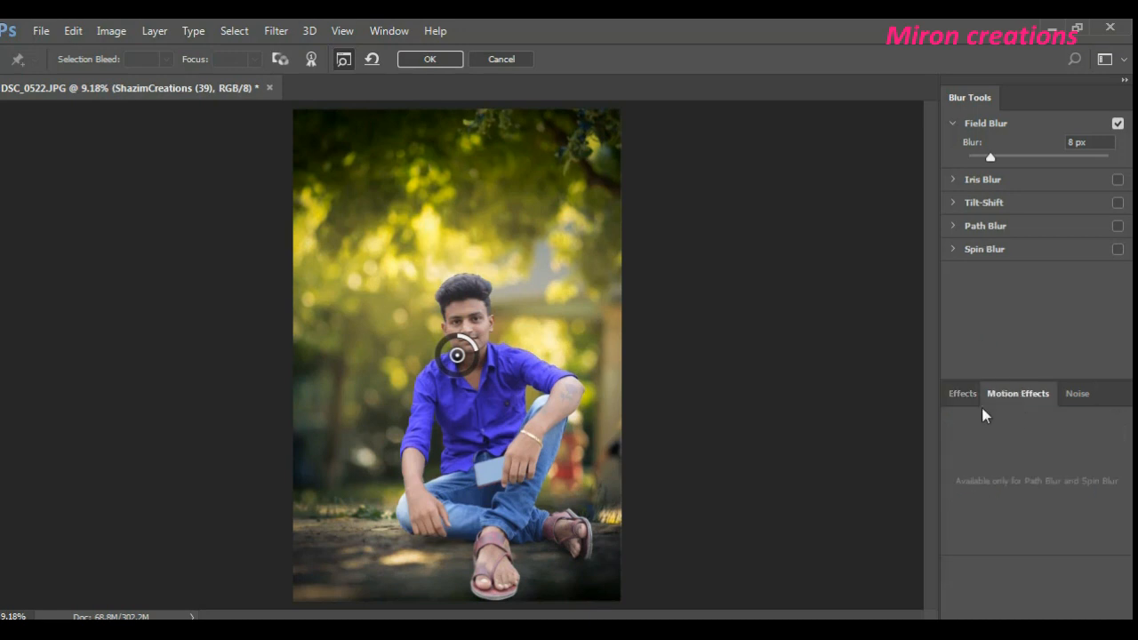
click(969, 396)
drag(960, 456, 984, 465)
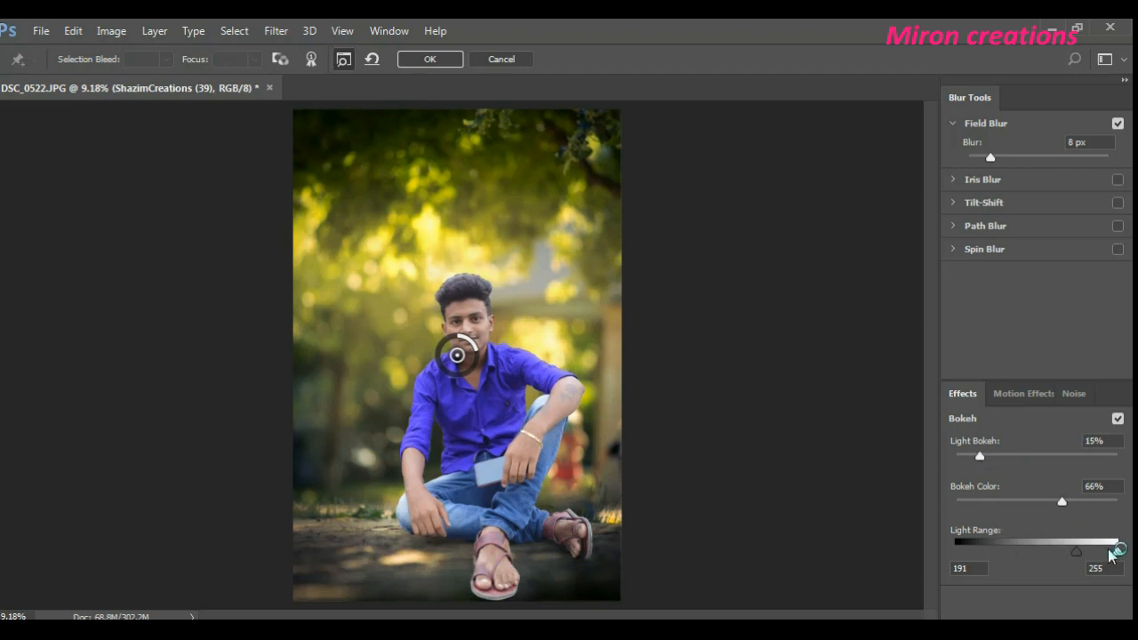
mouse_move(1109, 549)
mouse_down()
mouse_move(1081, 560)
mouse_move(1121, 557)
mouse_up()
mouse_move(995, 466)
mouse_down()
mouse_move(1027, 464)
mouse_move(1008, 468)
mouse_up()
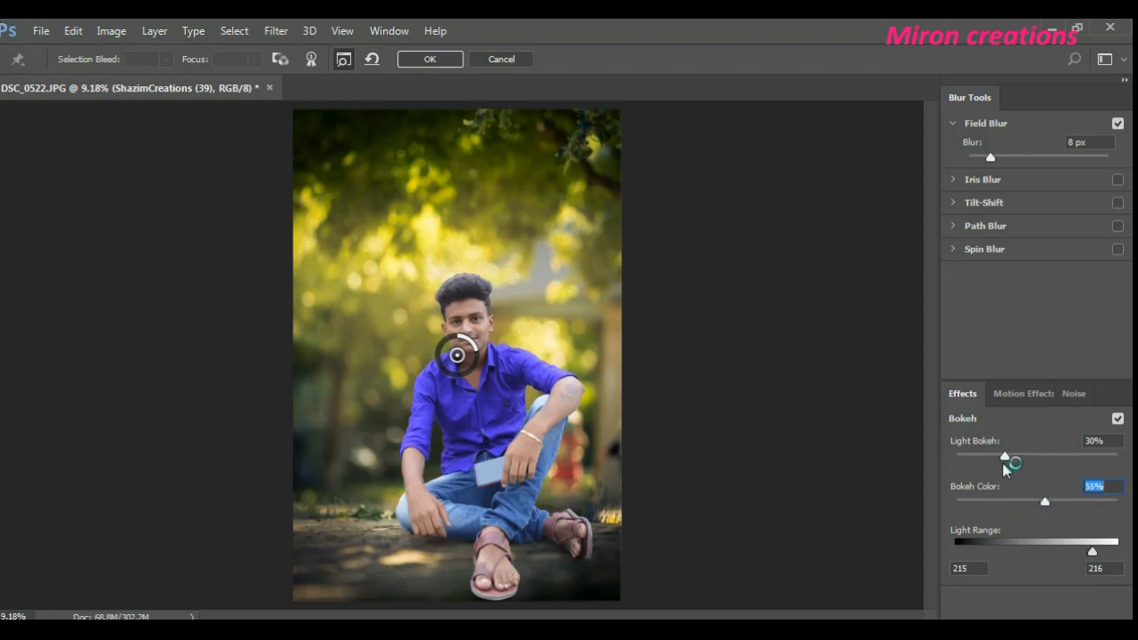
drag(1005, 469, 977, 468)
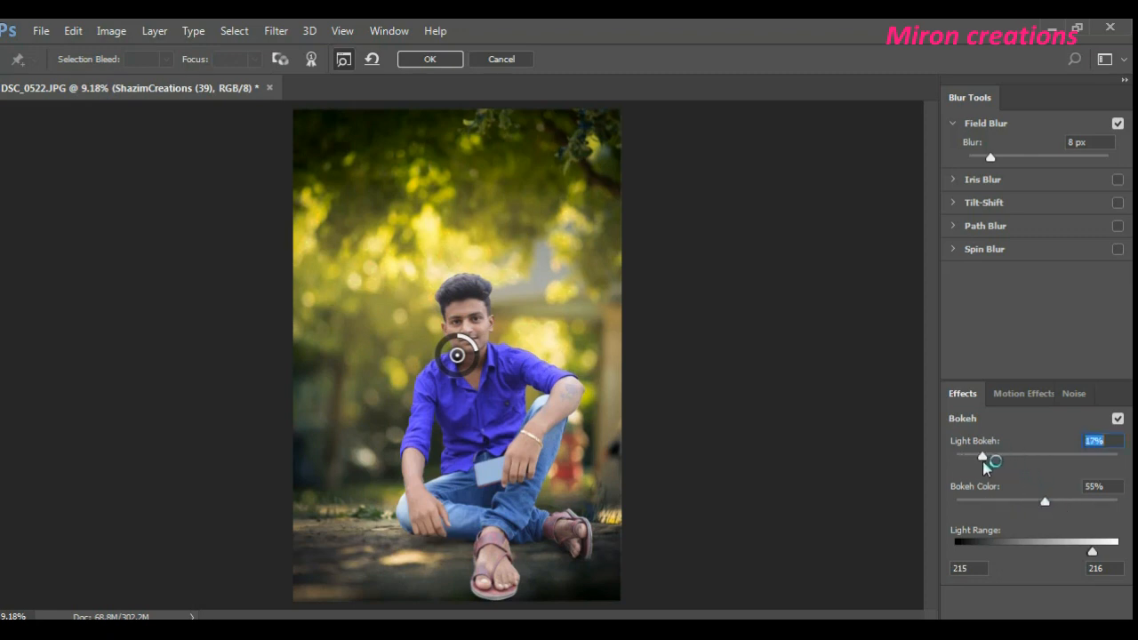
- Raise the Field Blur amount to 19 px and apply the filter to the background
click(1021, 395)
mouse_move(993, 160)
mouse_down()
mouse_move(1019, 166)
mouse_move(1010, 168)
mouse_up()
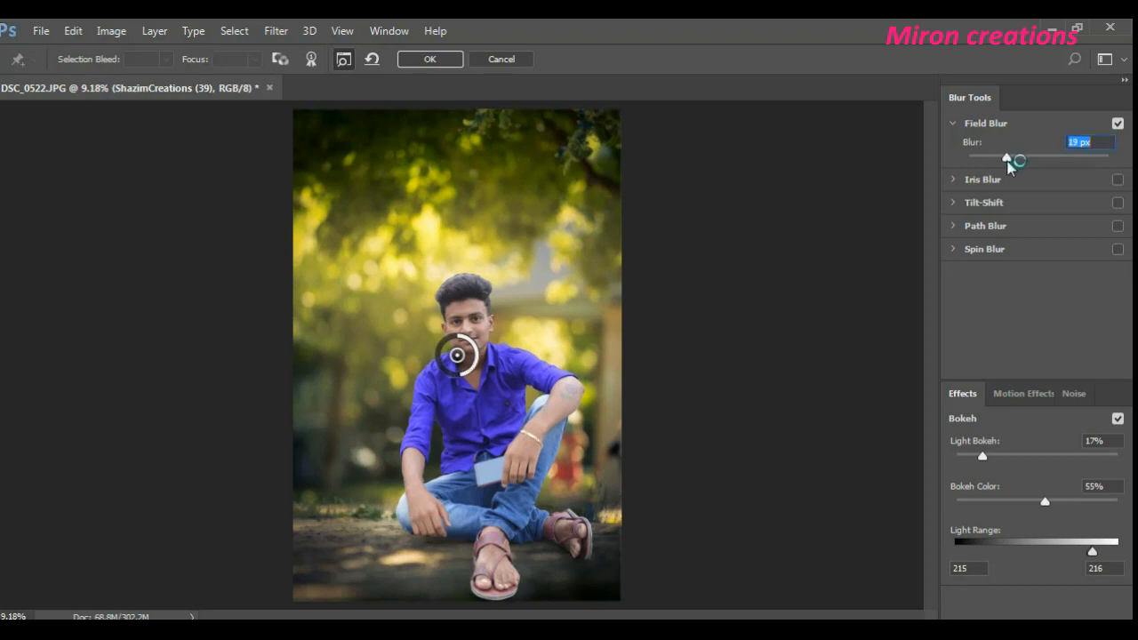
click(437, 60)
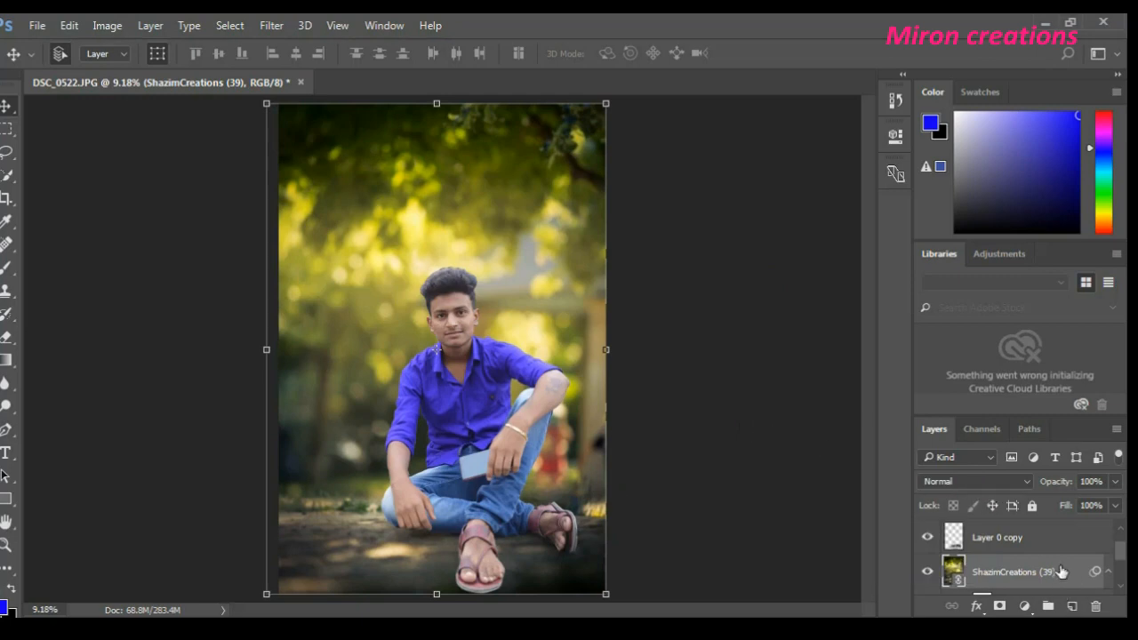
- Apply the Color Efex Pro 4 Indian Summer filter to the ShazimCreations (39) layer using method 3
scroll(1046, 587, down, 1)
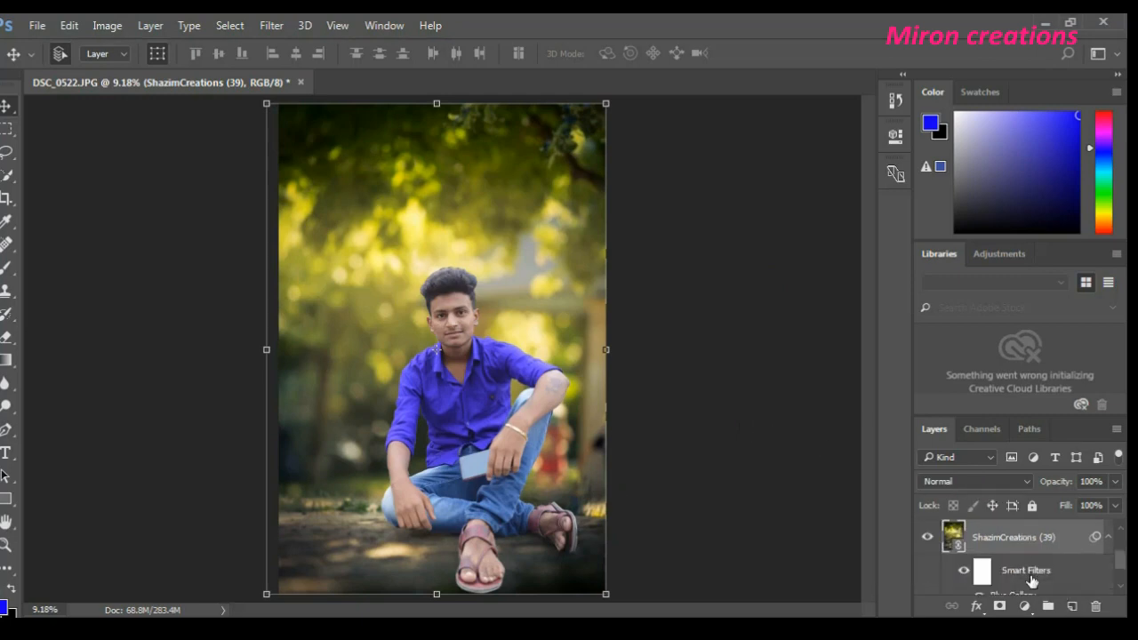
scroll(1040, 573, up, 2)
scroll(1031, 583, down, 1)
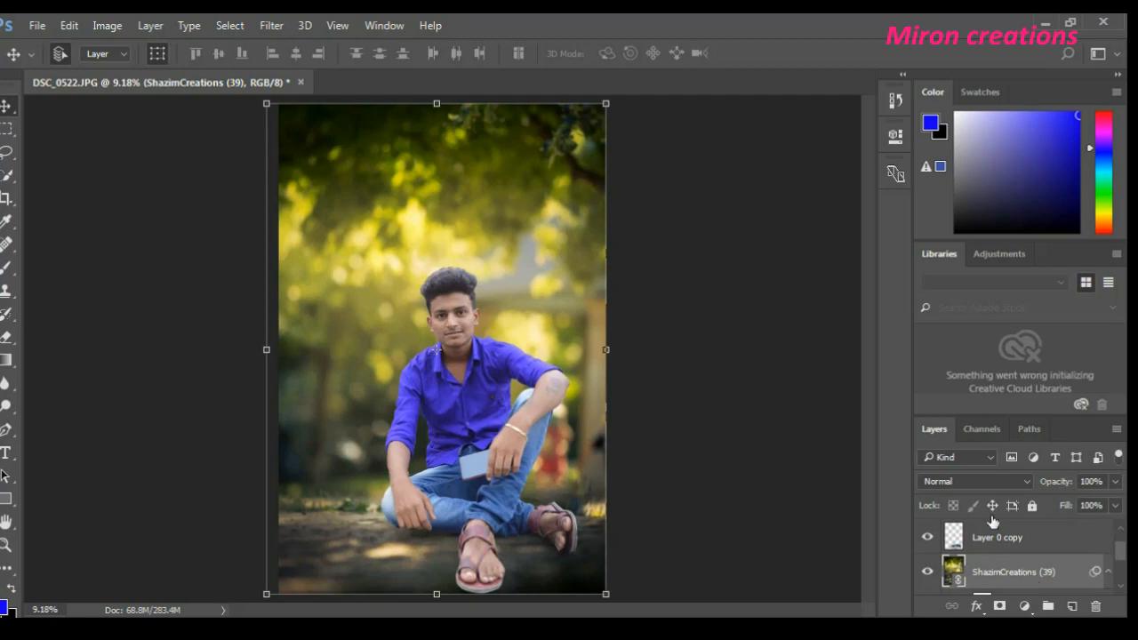
click(271, 25)
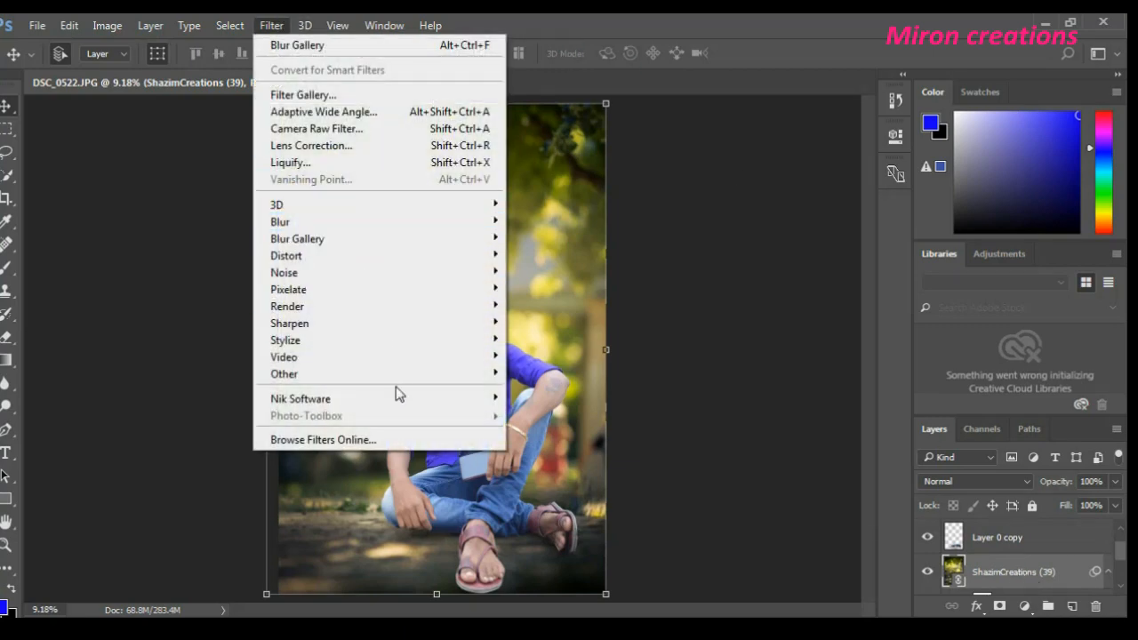
mouse_move(387, 402)
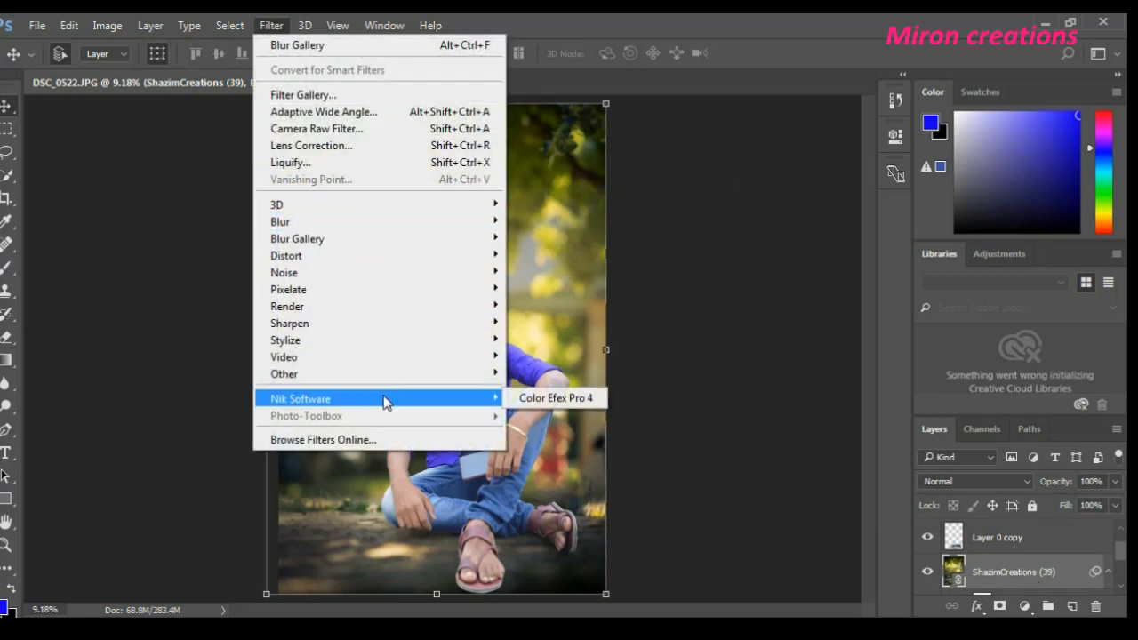
click(544, 397)
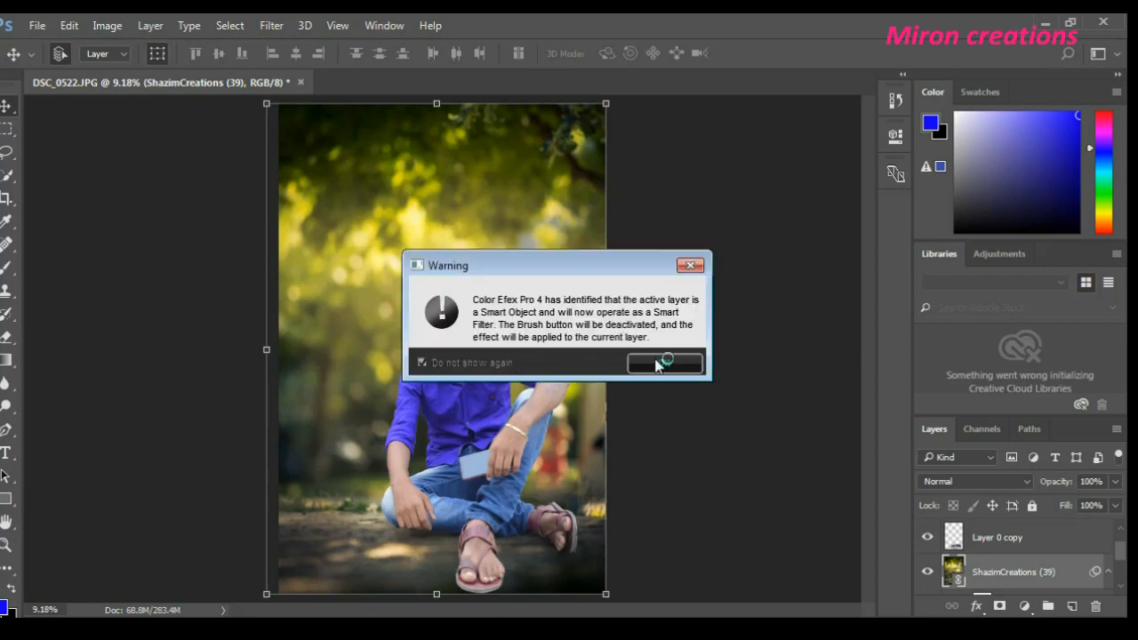
click(674, 365)
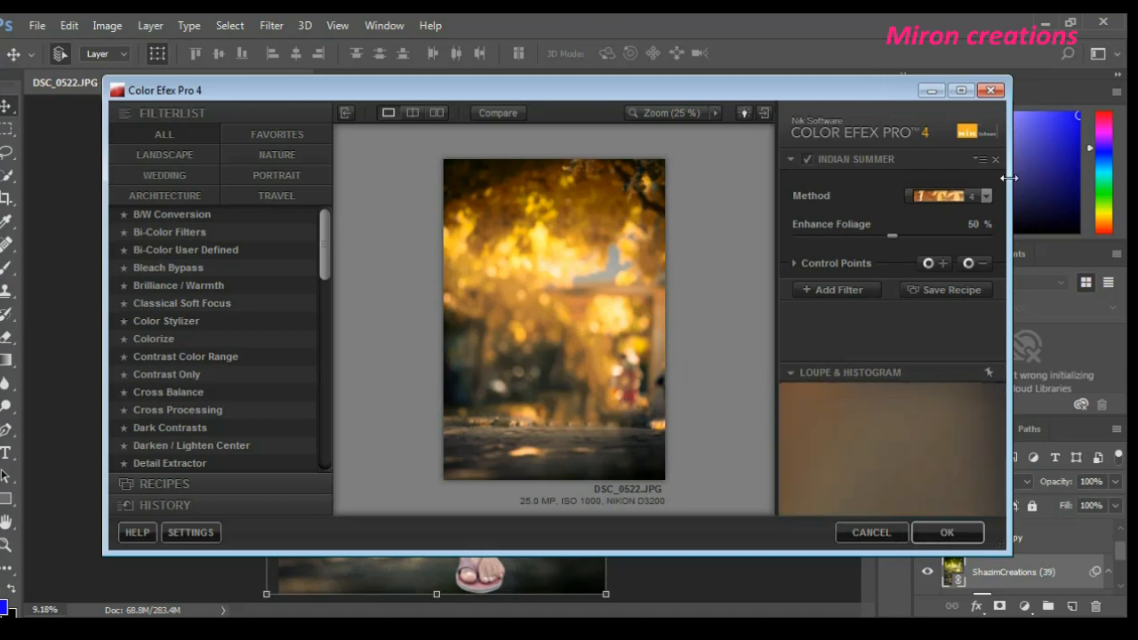
click(944, 195)
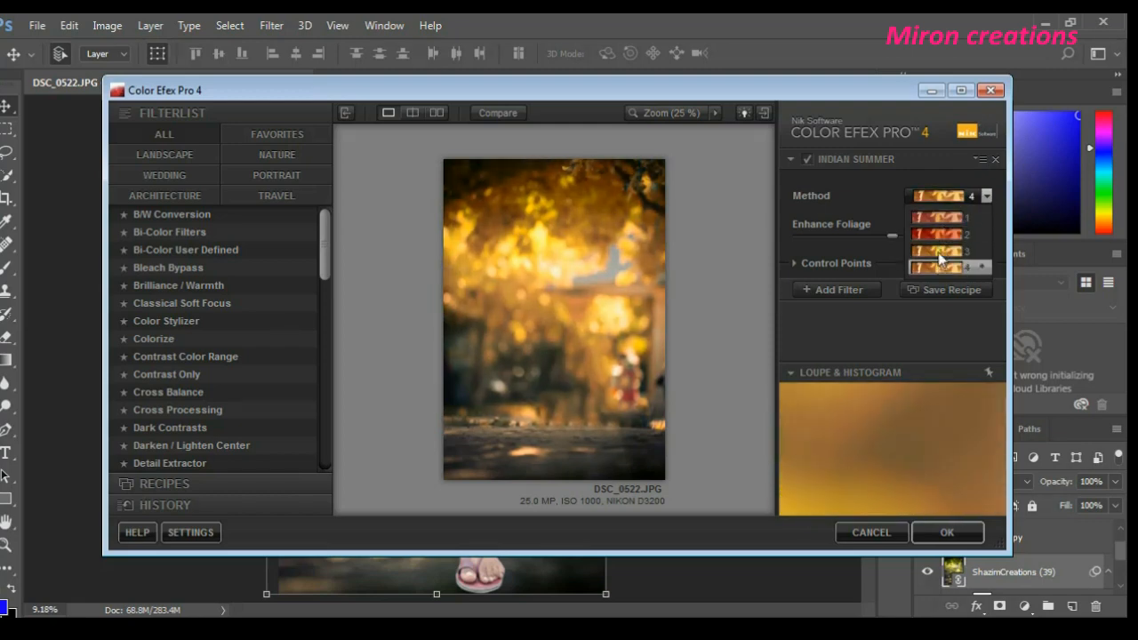
click(940, 253)
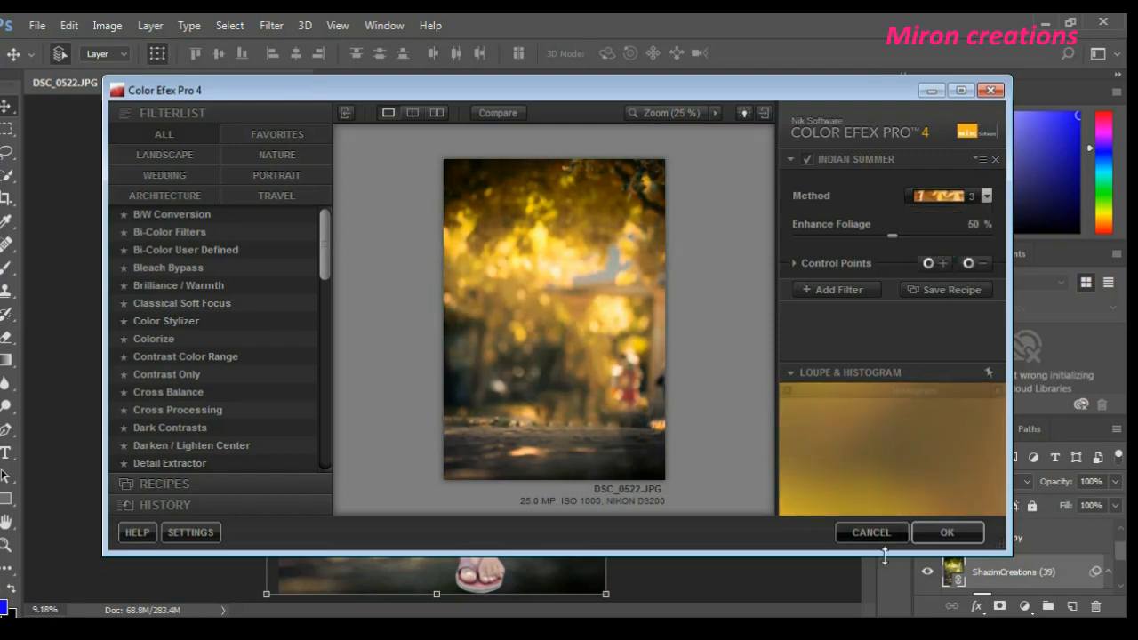
click(956, 535)
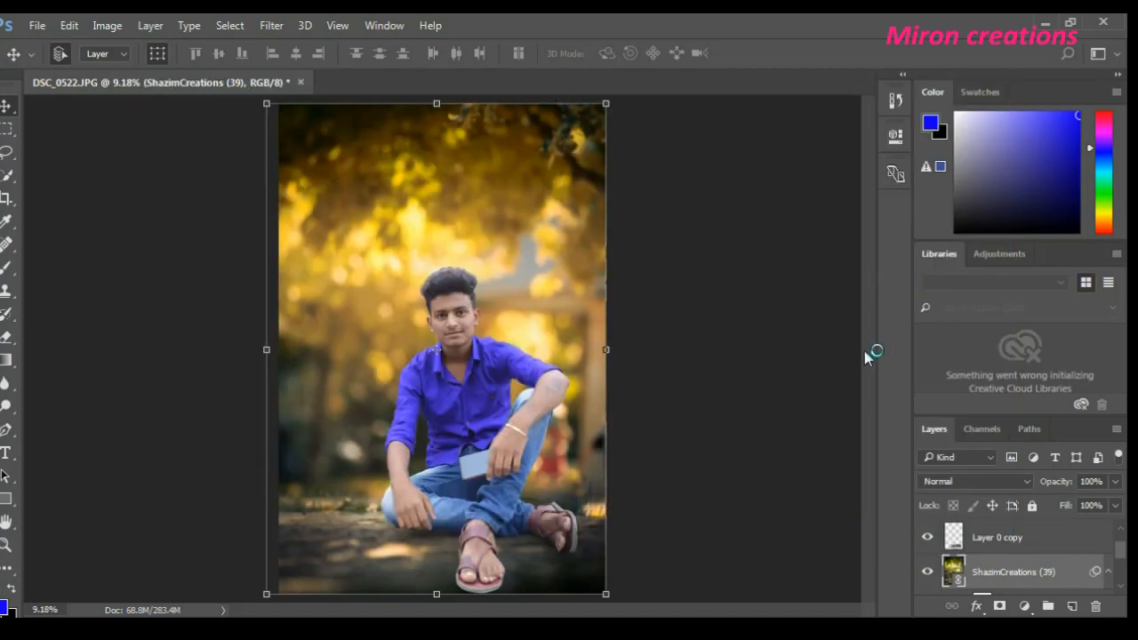
- Make Layer 0 copy the active layer and collapse the smart filter list under ShazimCreations (39)
click(1012, 544)
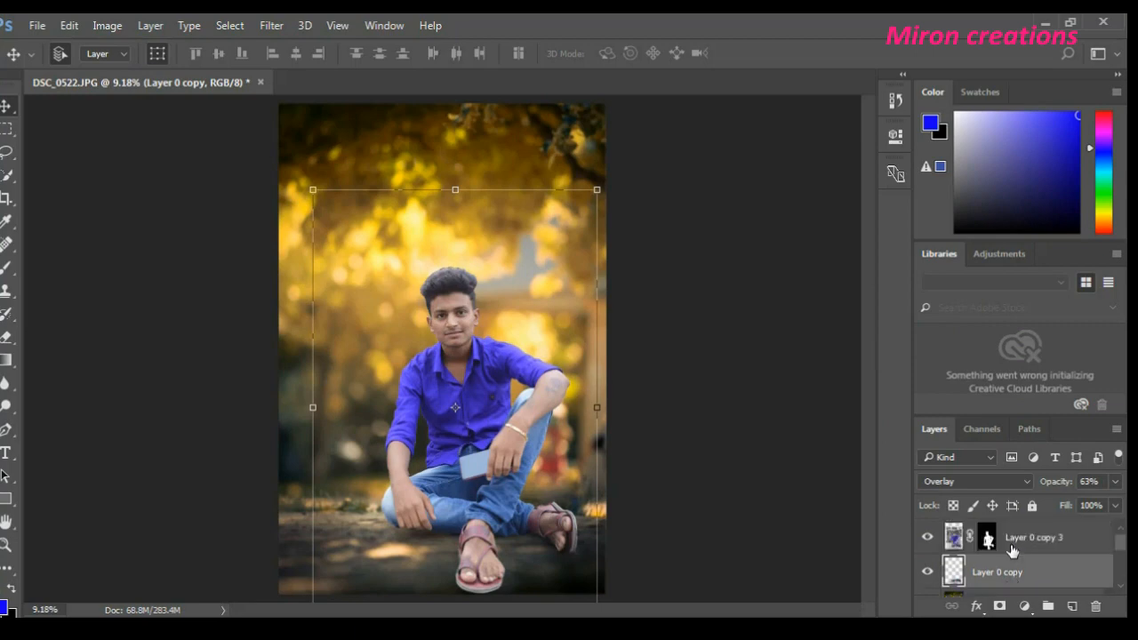
right_click(1045, 575)
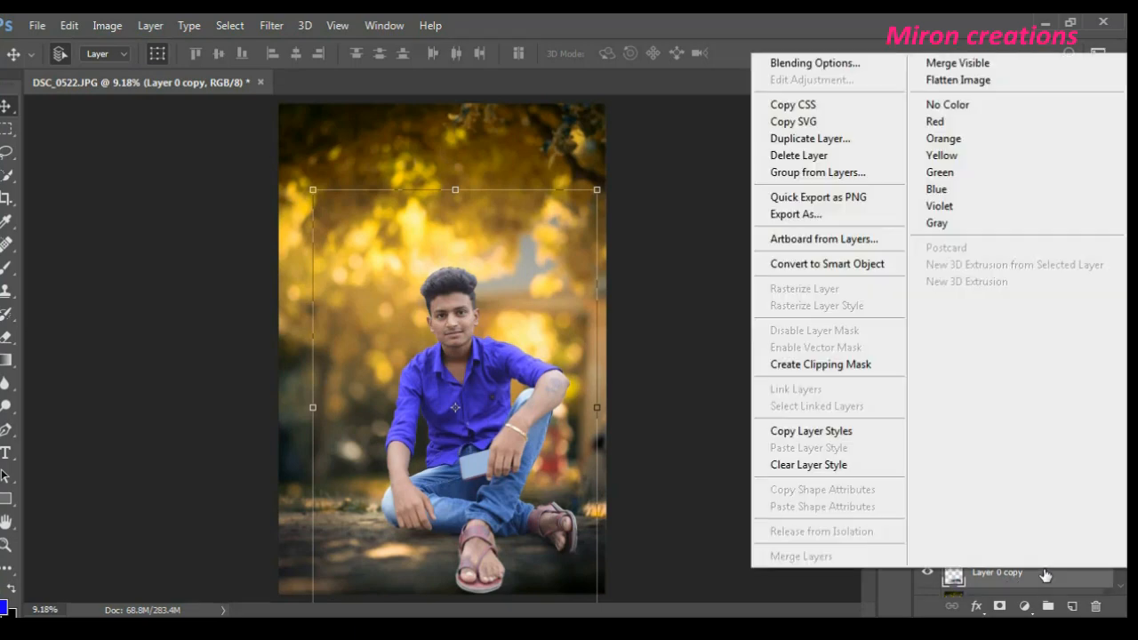
click(1044, 569)
mouse_move(1023, 576)
mouse_down()
mouse_move(1029, 533)
mouse_move(1027, 572)
mouse_up()
scroll(1027, 578, down, 2)
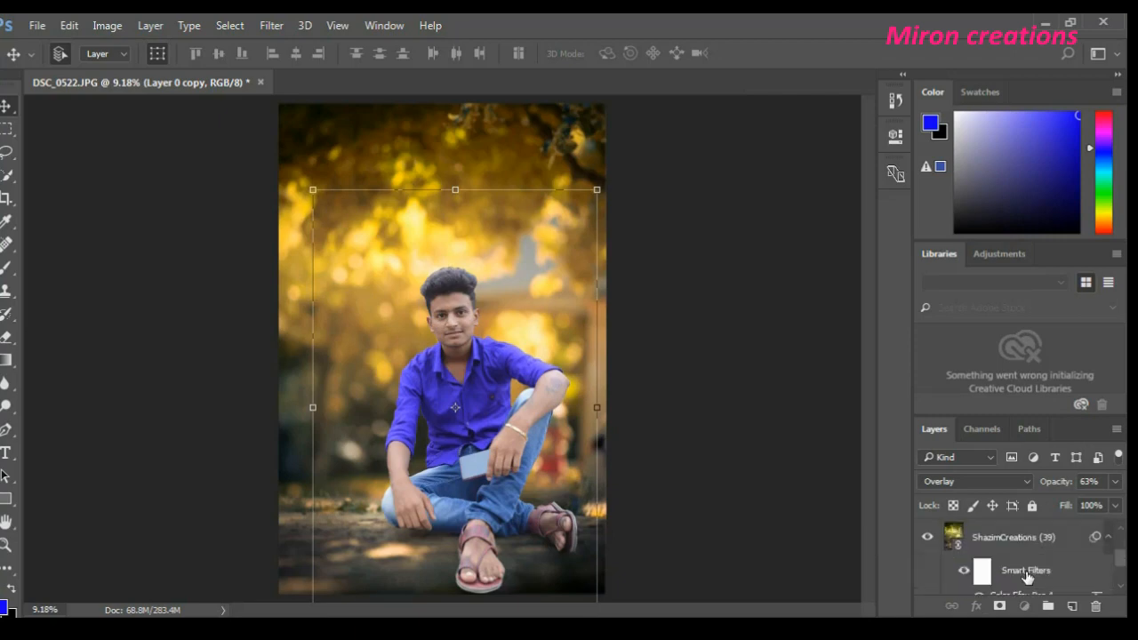
scroll(1028, 577, up, 1)
scroll(1027, 576, down, 1)
click(1104, 540)
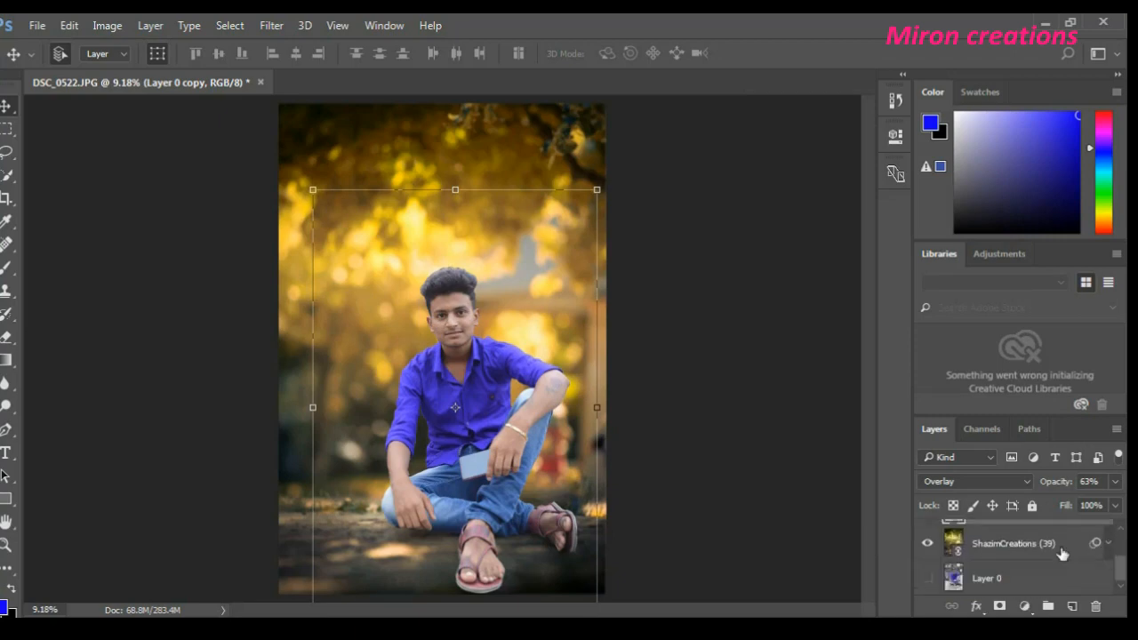
scroll(1038, 561, up, 1)
scroll(1034, 562, down, 1)
scroll(1034, 562, up, 2)
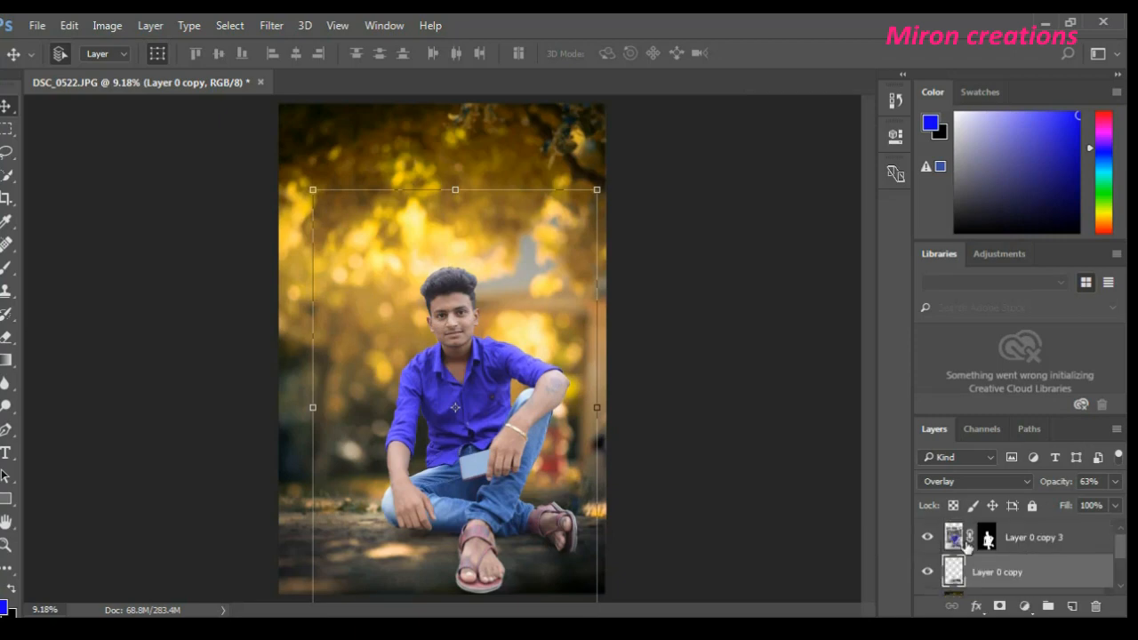
- Check Layer 0 copy hidden and shown, and move it above Layer 0 copy 3 in the layer stack
click(929, 572)
click(928, 572)
drag(986, 573, 996, 535)
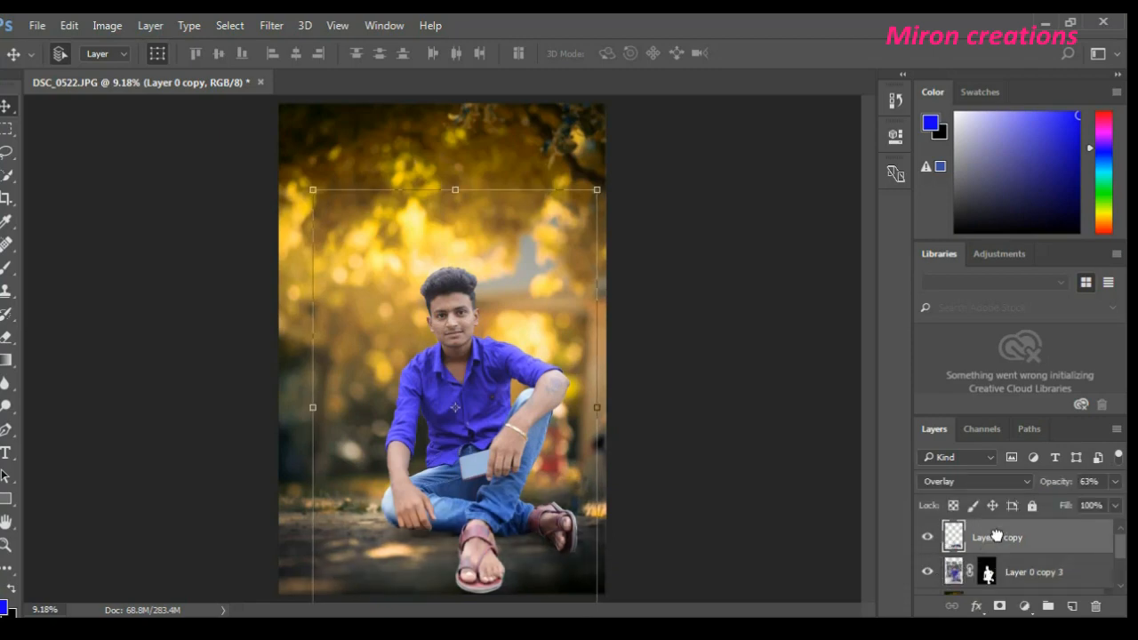
- Compare the image with Layer 0 copy hidden and shown, and lower that layer's opacity slightly
click(926, 537)
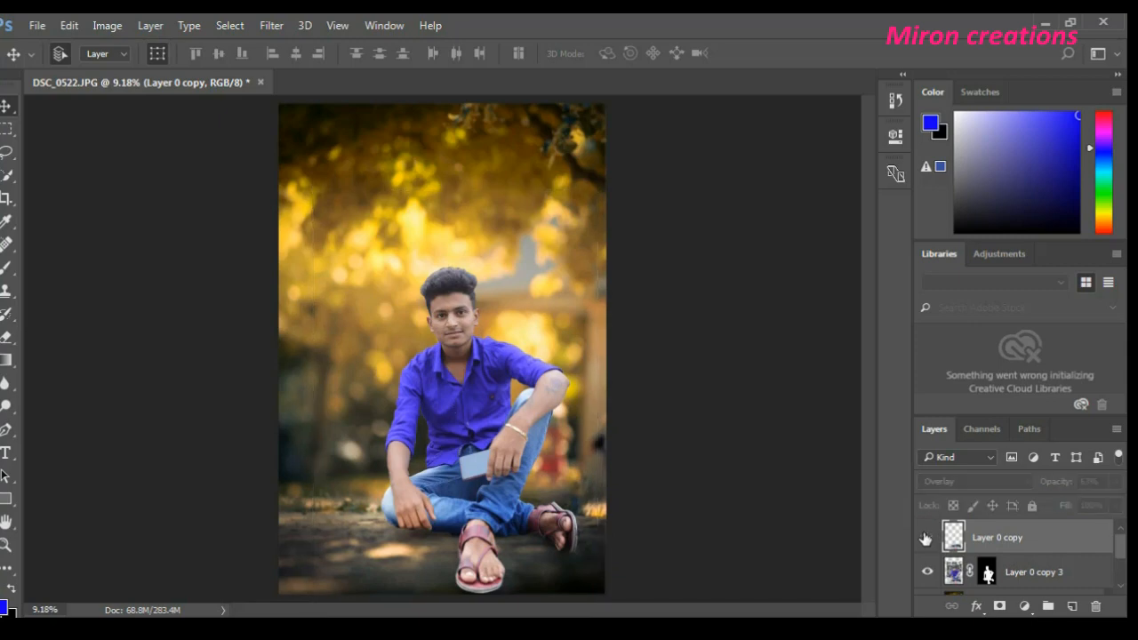
click(926, 537)
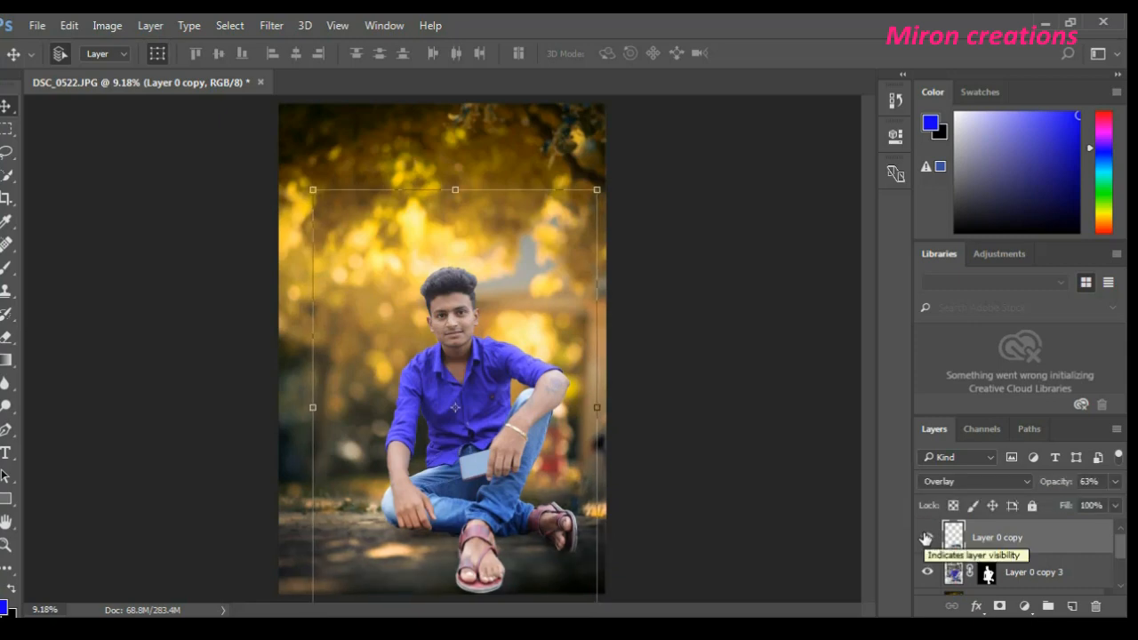
click(1115, 481)
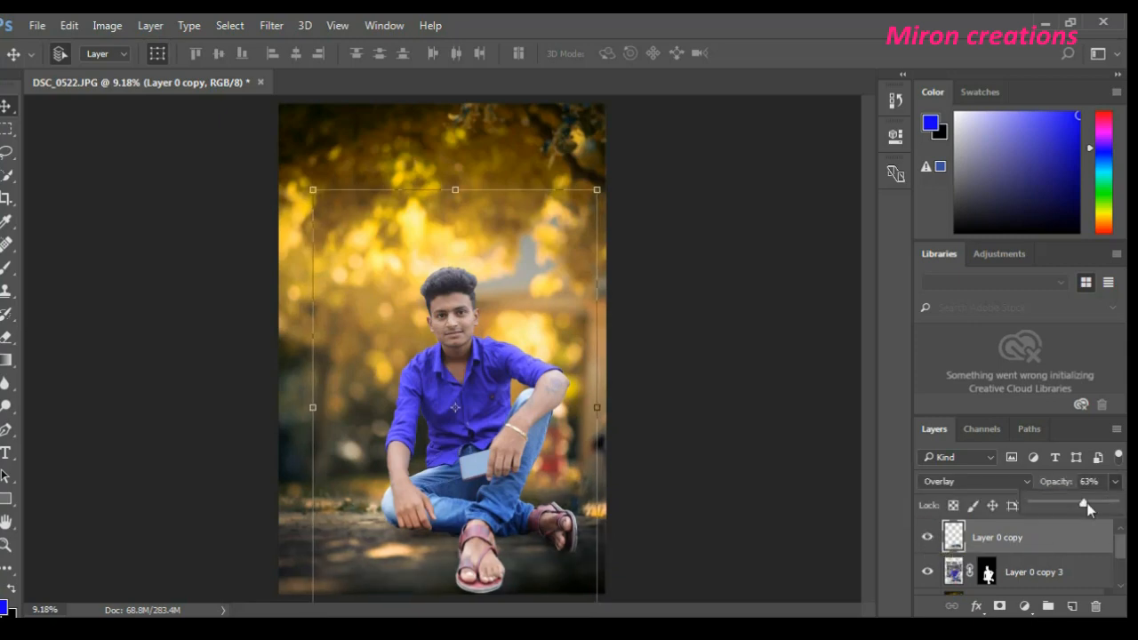
mouse_move(1087, 503)
mouse_down()
mouse_move(1072, 504)
mouse_move(1097, 504)
mouse_move(1065, 504)
mouse_move(1111, 506)
mouse_move(1079, 517)
mouse_up()
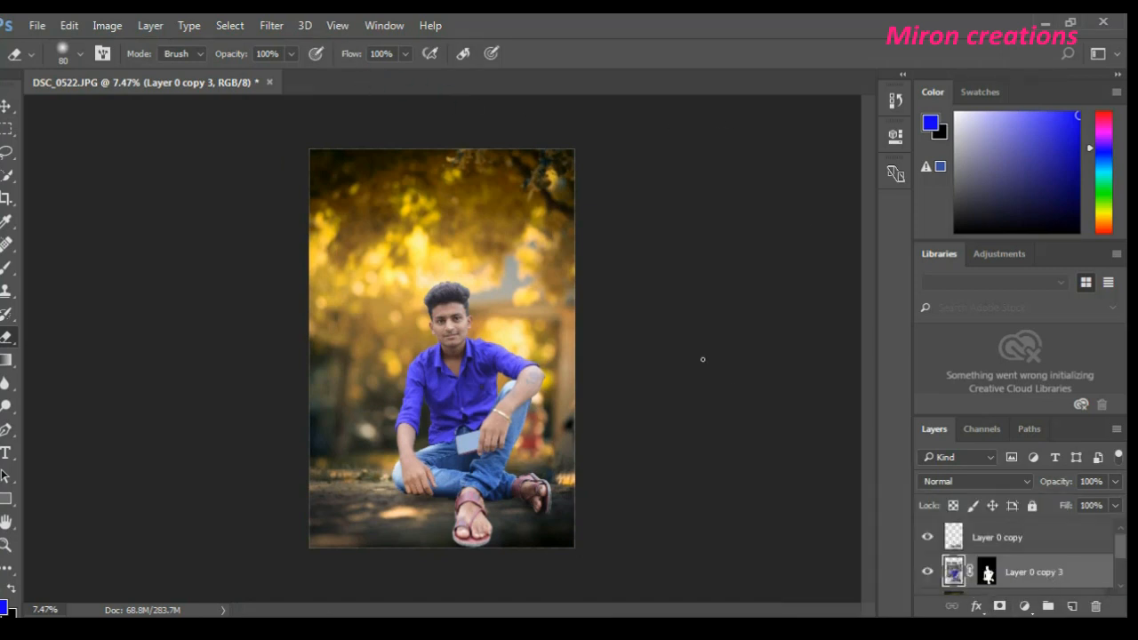
- Open the SkinFiner filter on the Layer 0 copy 3 layer
right_click(1031, 576)
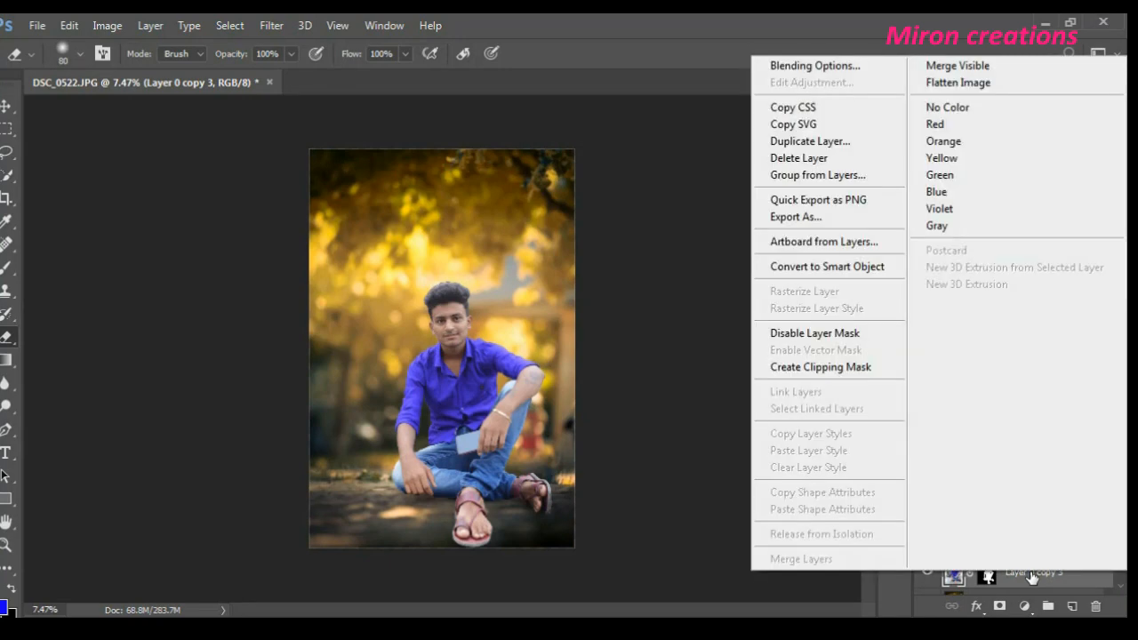
click(1032, 577)
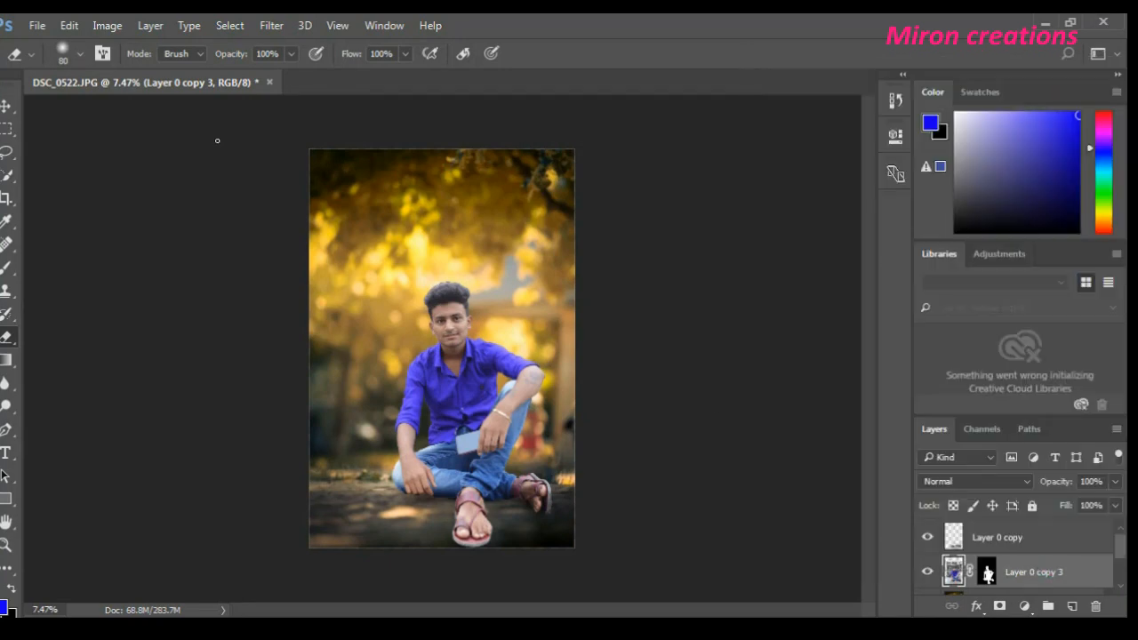
click(268, 27)
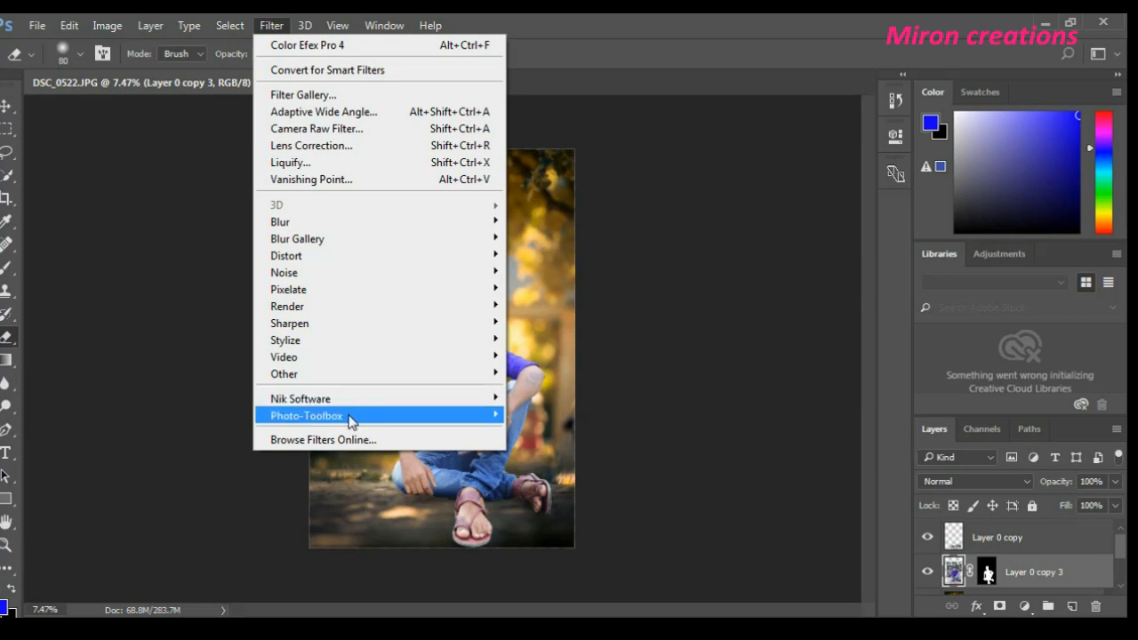
mouse_move(349, 418)
click(565, 421)
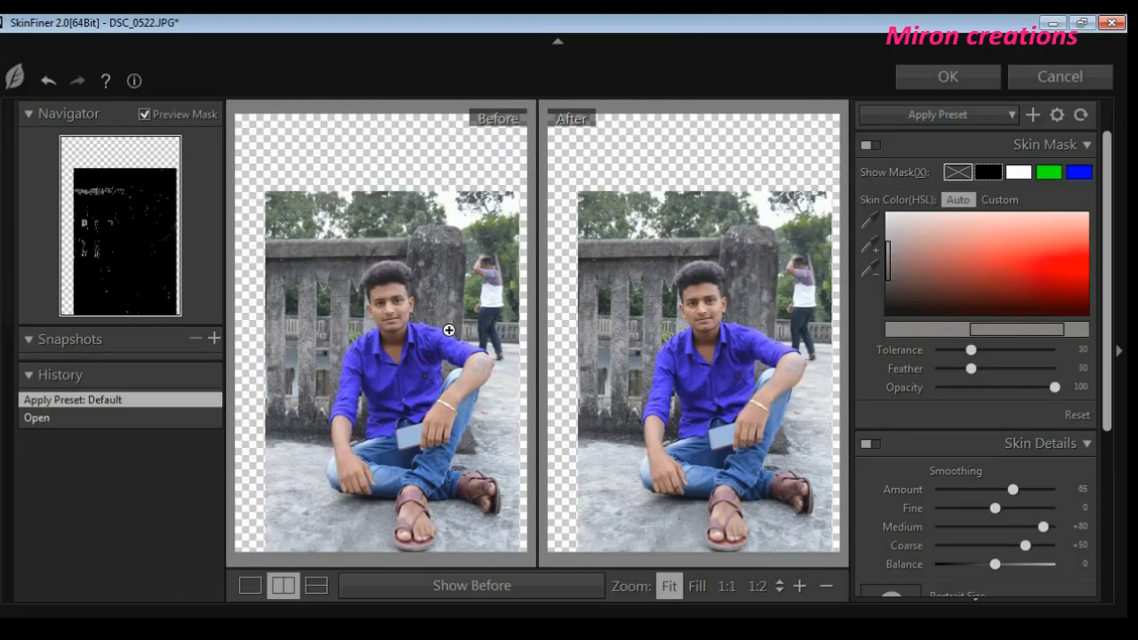
- Frame the man's face in the before/after preview and set the skin smoothing Amount to 100
click(406, 304)
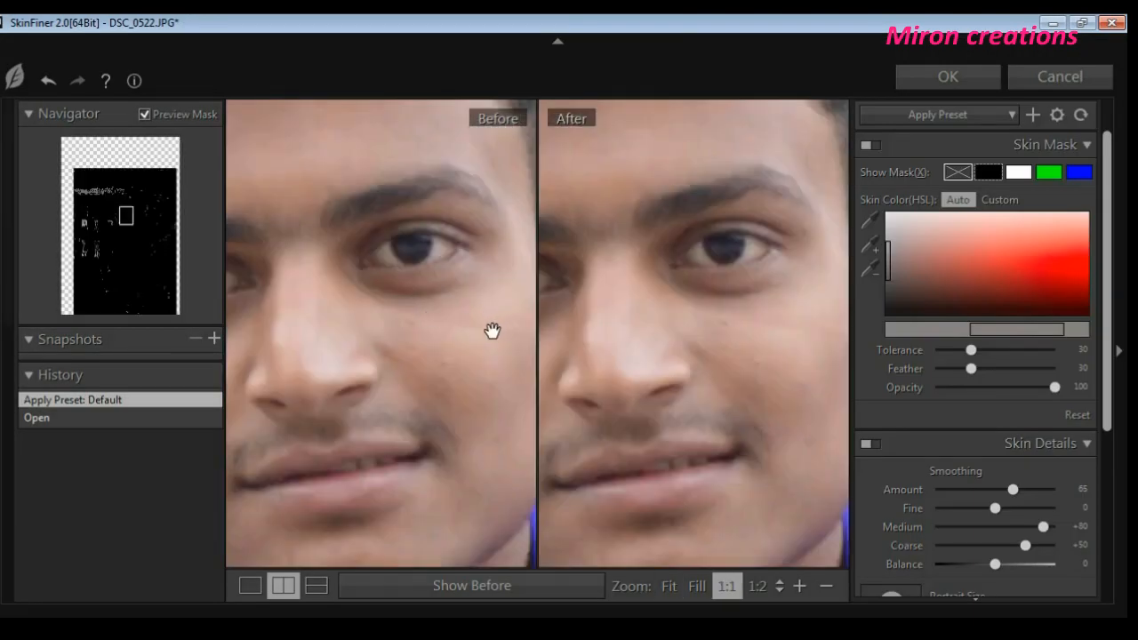
drag(452, 338, 454, 358)
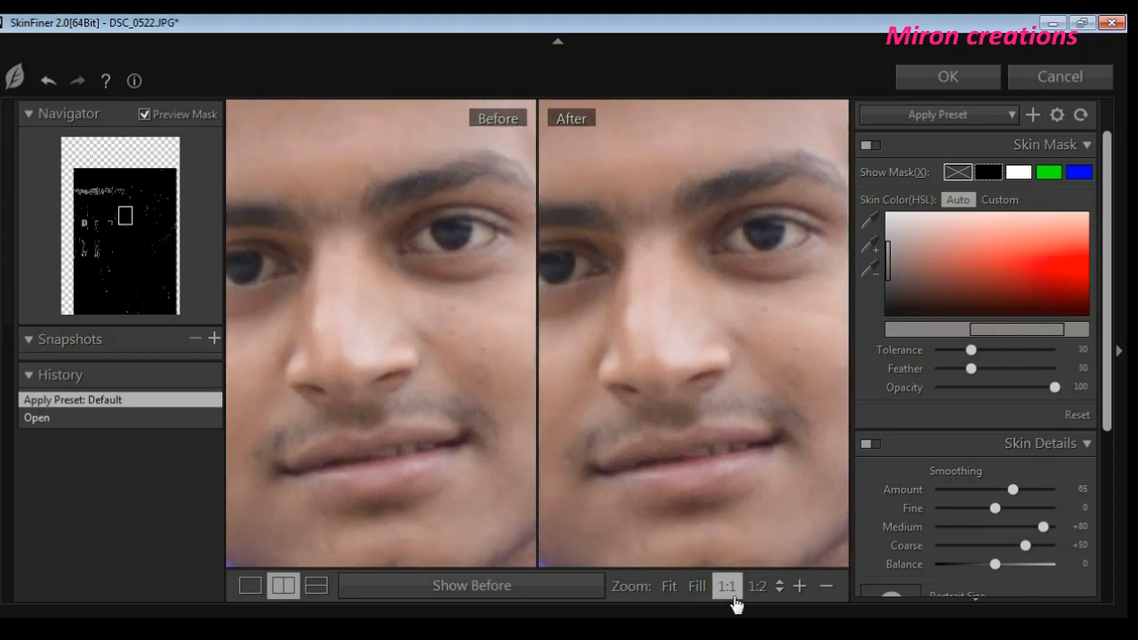
click(825, 587)
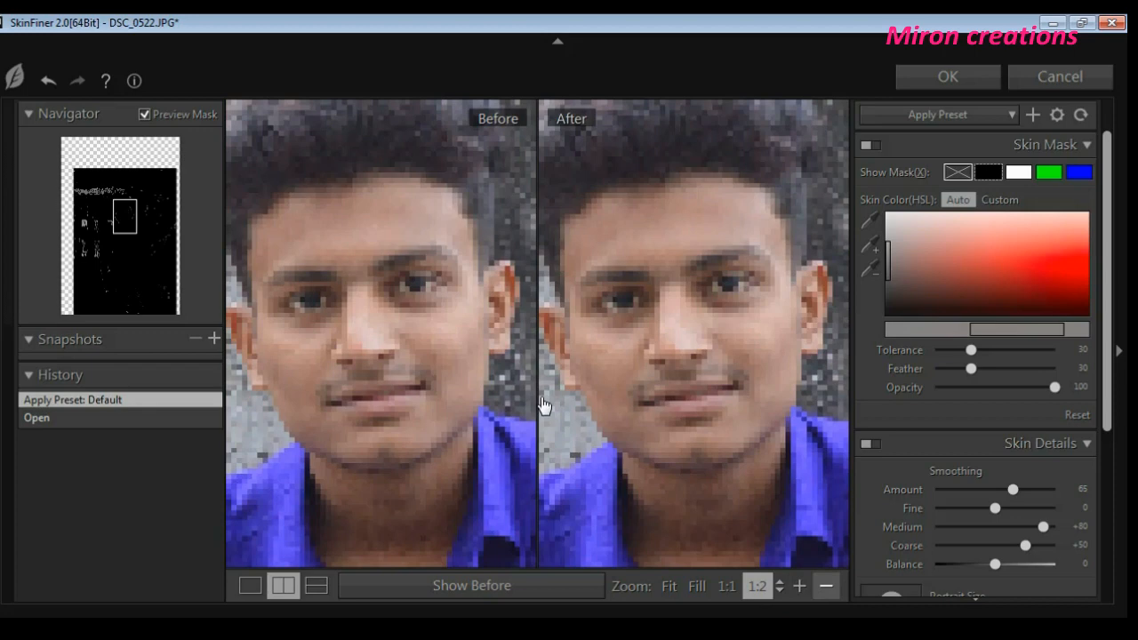
click(825, 587)
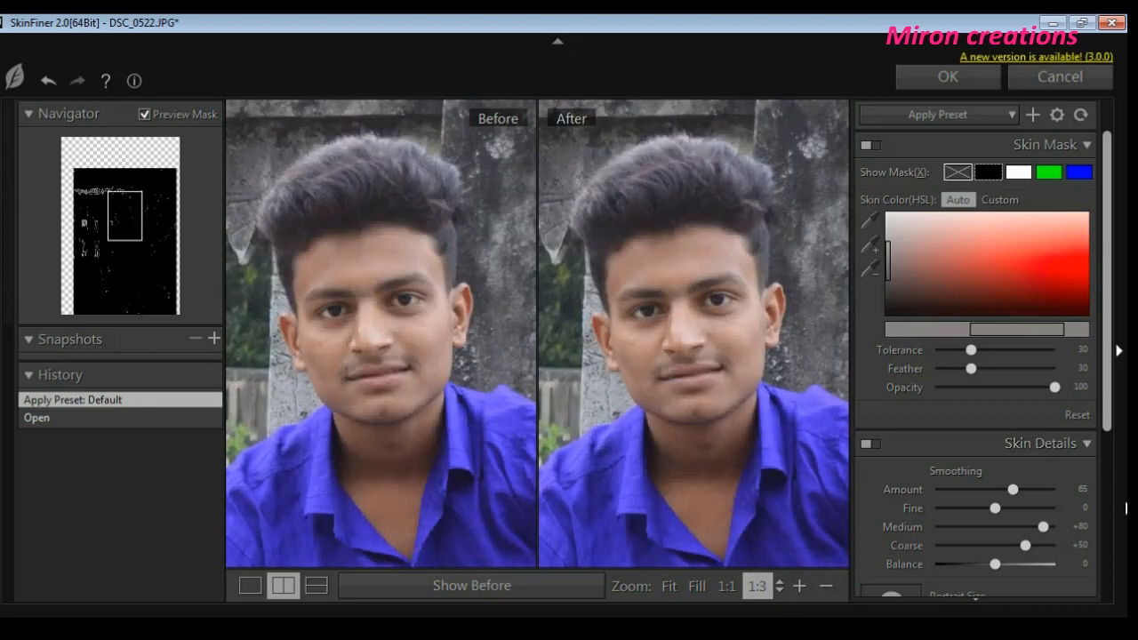
drag(1020, 492, 1063, 494)
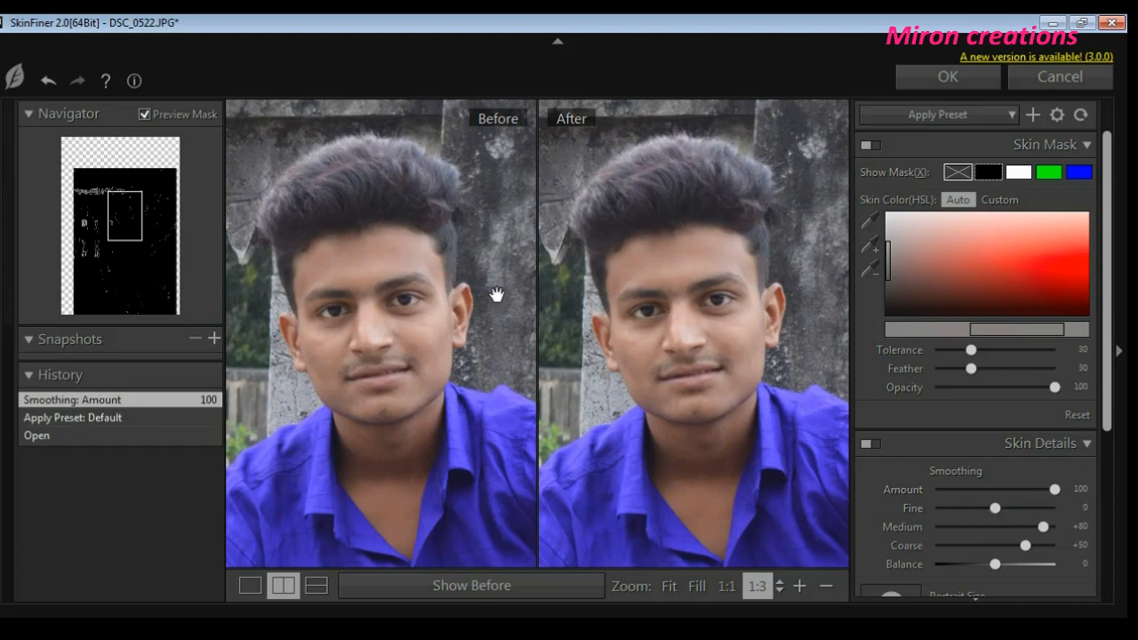
- Define a custom skin color for the mask by sampling the man's cheek and expanding the range with further cheek samples
click(1002, 201)
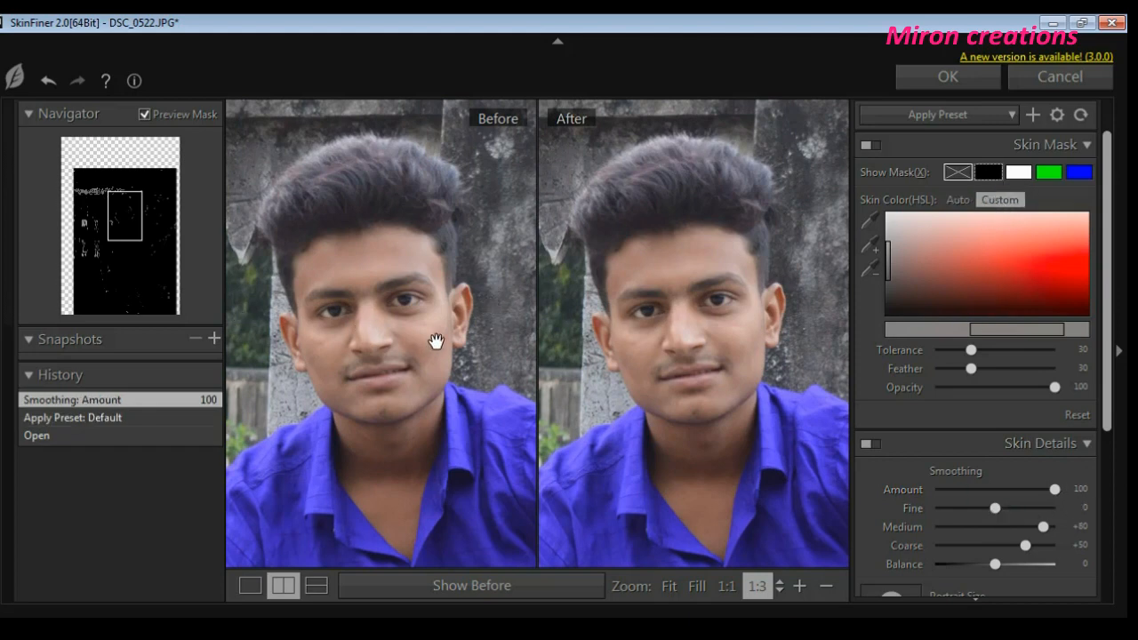
click(958, 200)
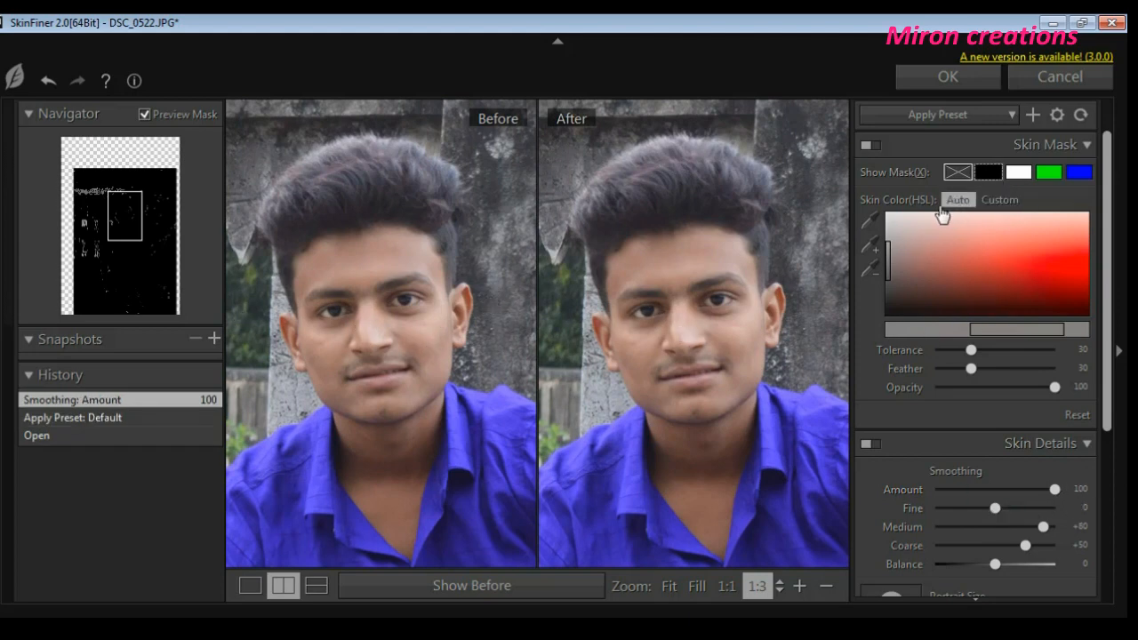
click(873, 223)
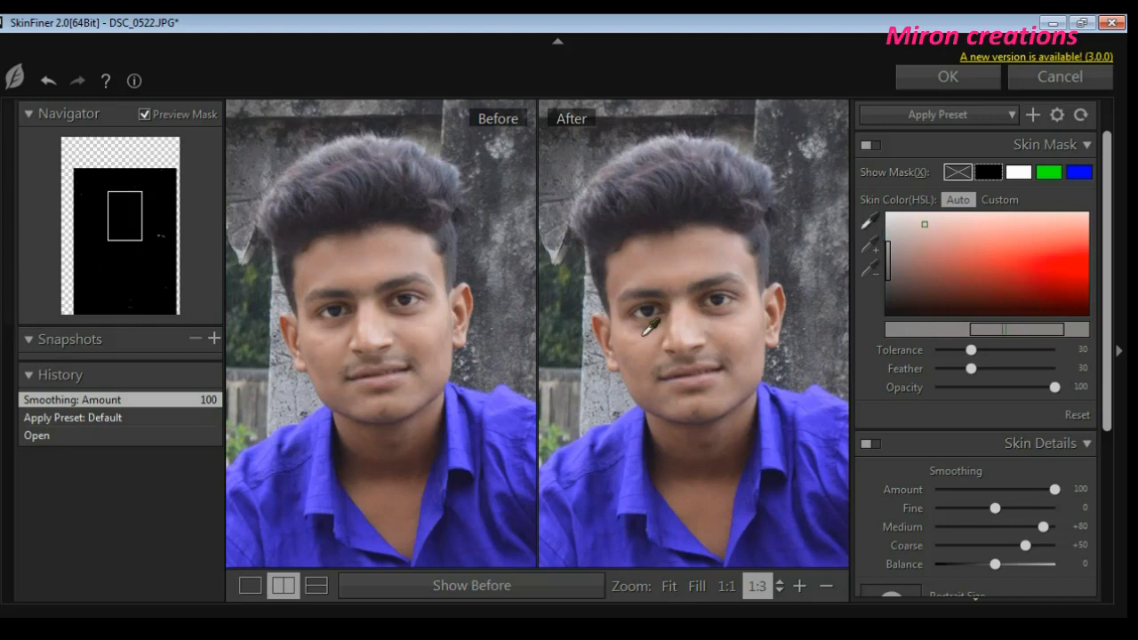
click(414, 328)
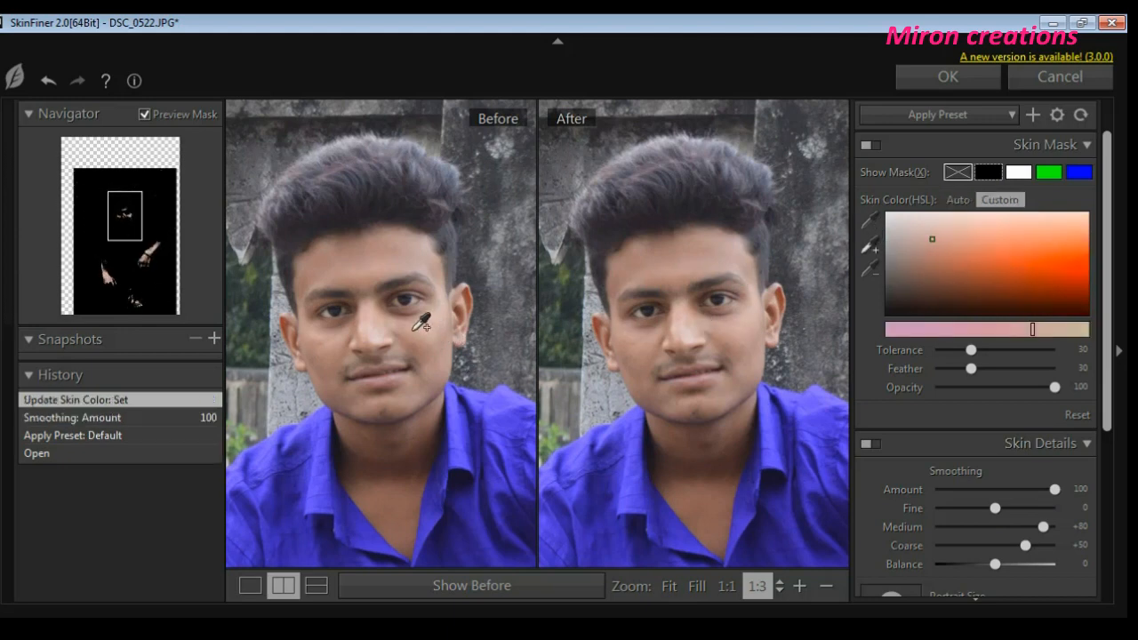
click(434, 322)
click(435, 323)
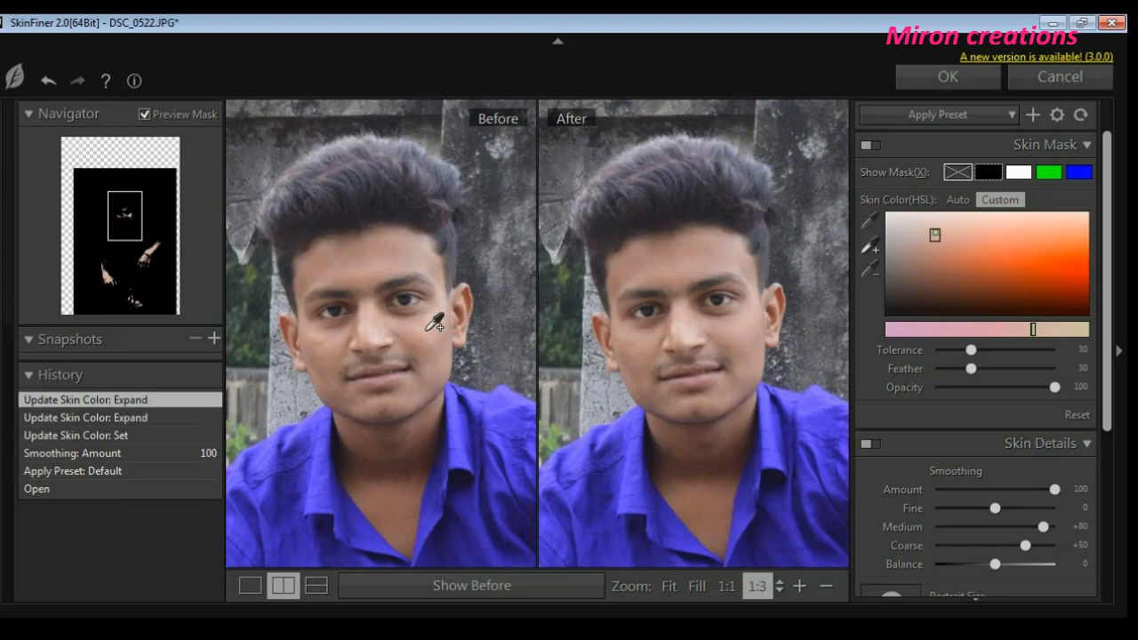
click(435, 323)
- Set the skin tone to Hue -3, Saturation -3, Brightness -40, Contrast -2, Shadow +97 and Highlight +100
scroll(1106, 438, down, 1)
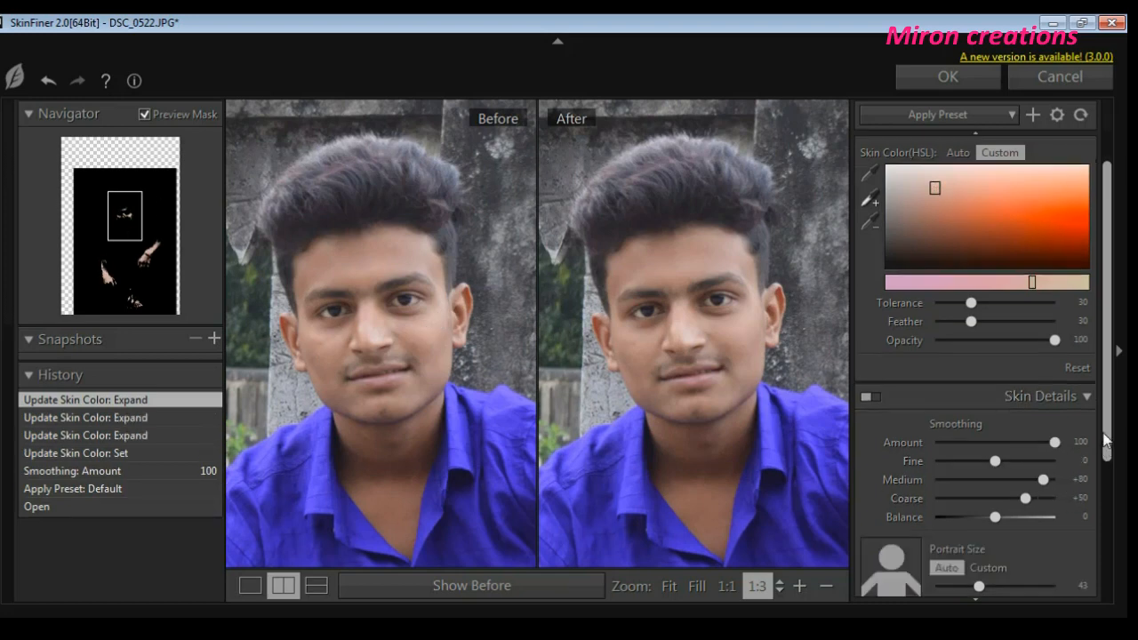
scroll(1106, 438, down, 4)
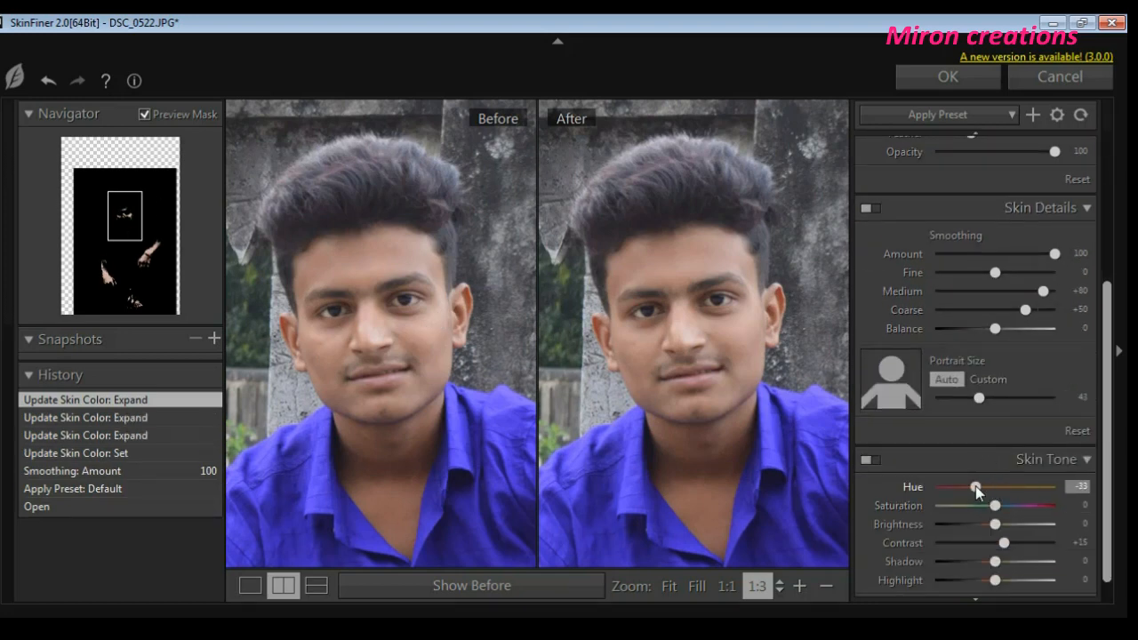
drag(975, 489, 993, 551)
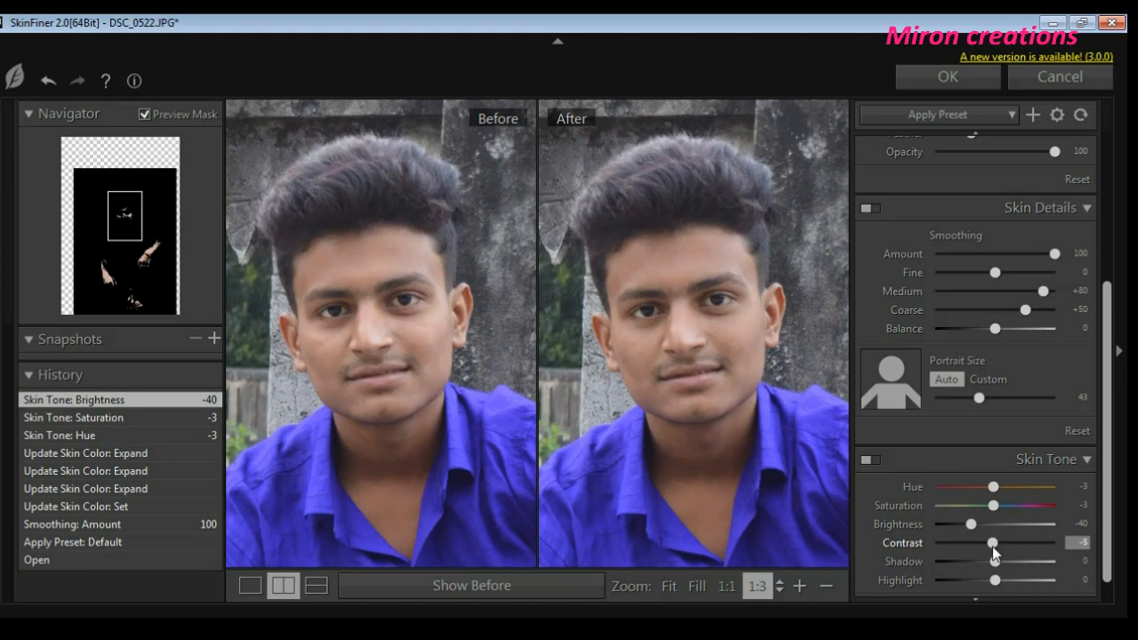
click(826, 586)
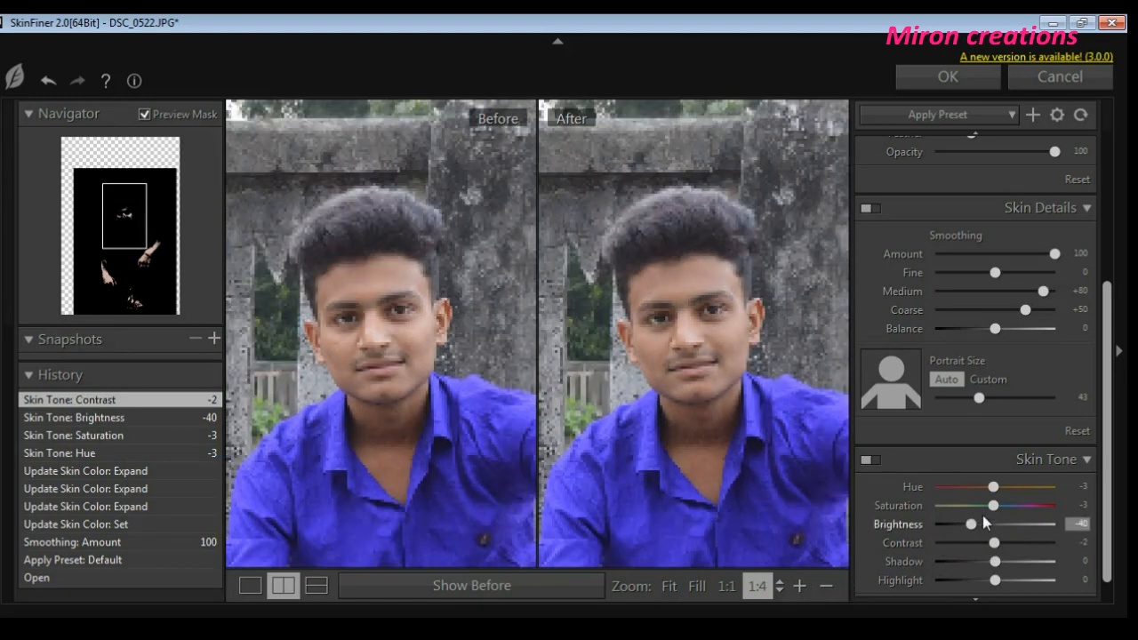
drag(994, 562, 1064, 591)
scroll(1024, 559, down, 1)
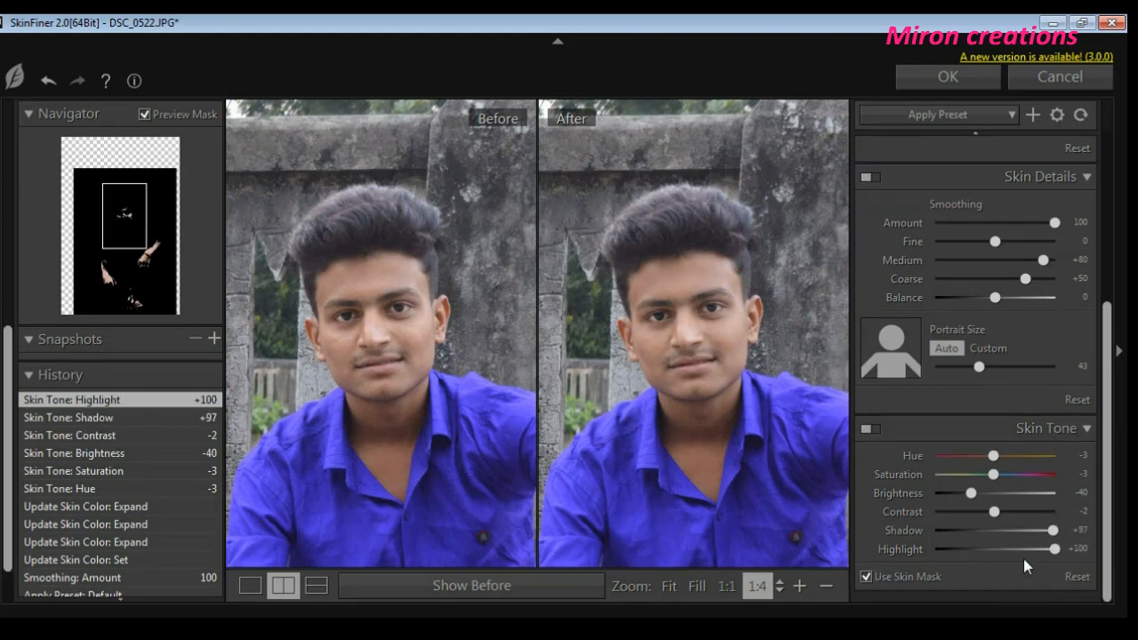
- Set the skin smoothing values to Balance +89, Coarse -27, Medium +30 and Fine +52
scroll(1005, 374, up, 2)
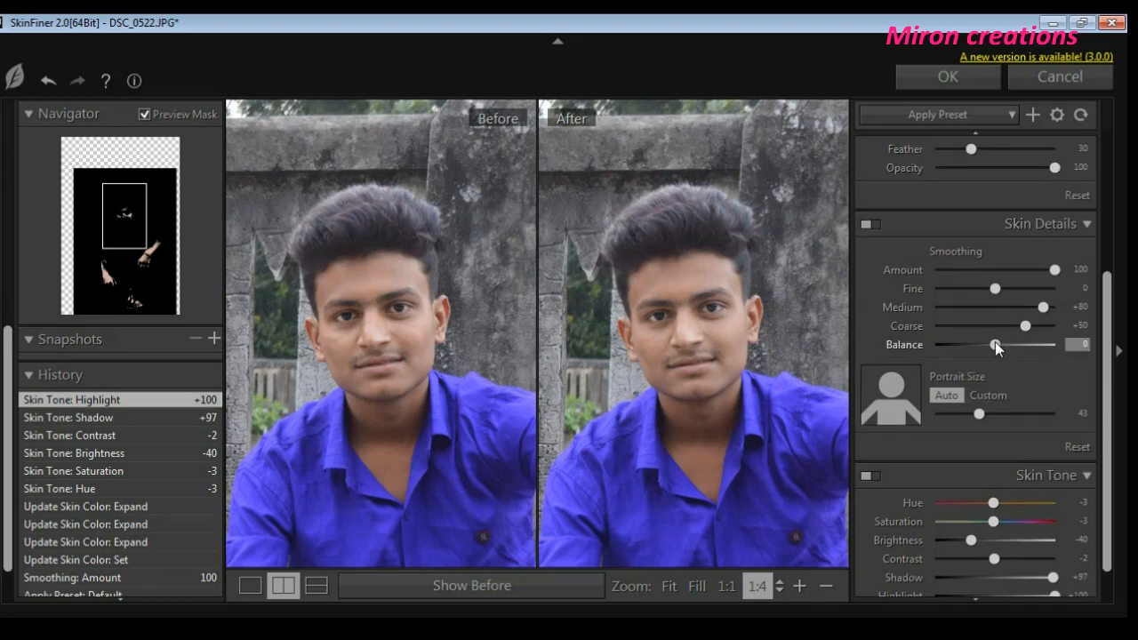
mouse_move(995, 345)
mouse_down()
mouse_move(985, 347)
mouse_move(1039, 347)
mouse_move(1054, 362)
mouse_move(950, 336)
mouse_move(980, 340)
mouse_up()
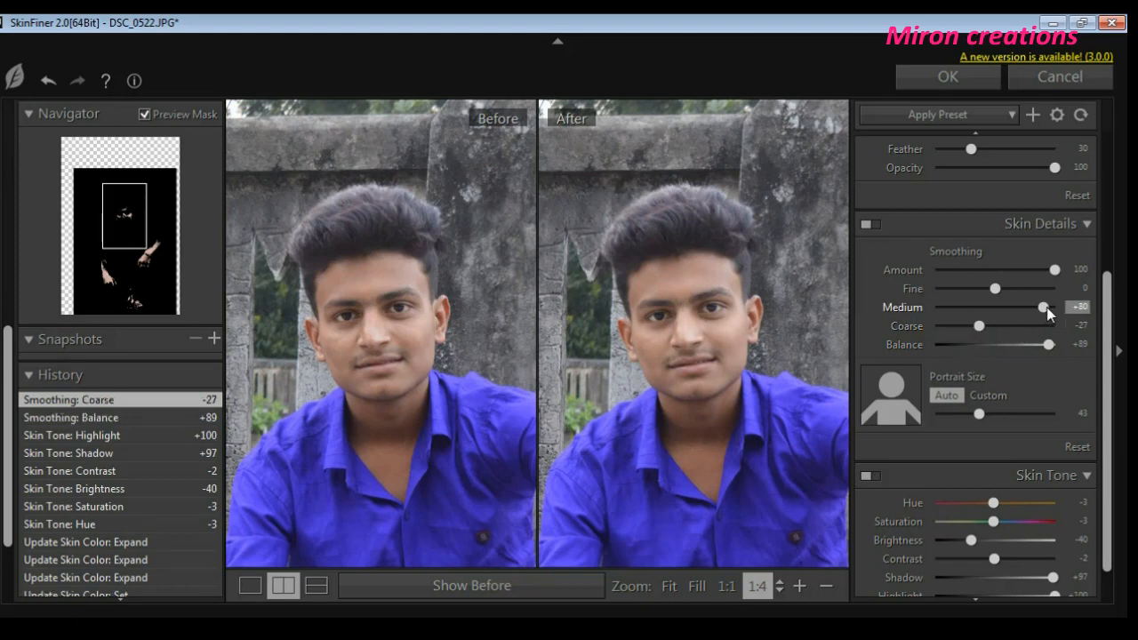
click(1014, 318)
drag(995, 291, 1027, 290)
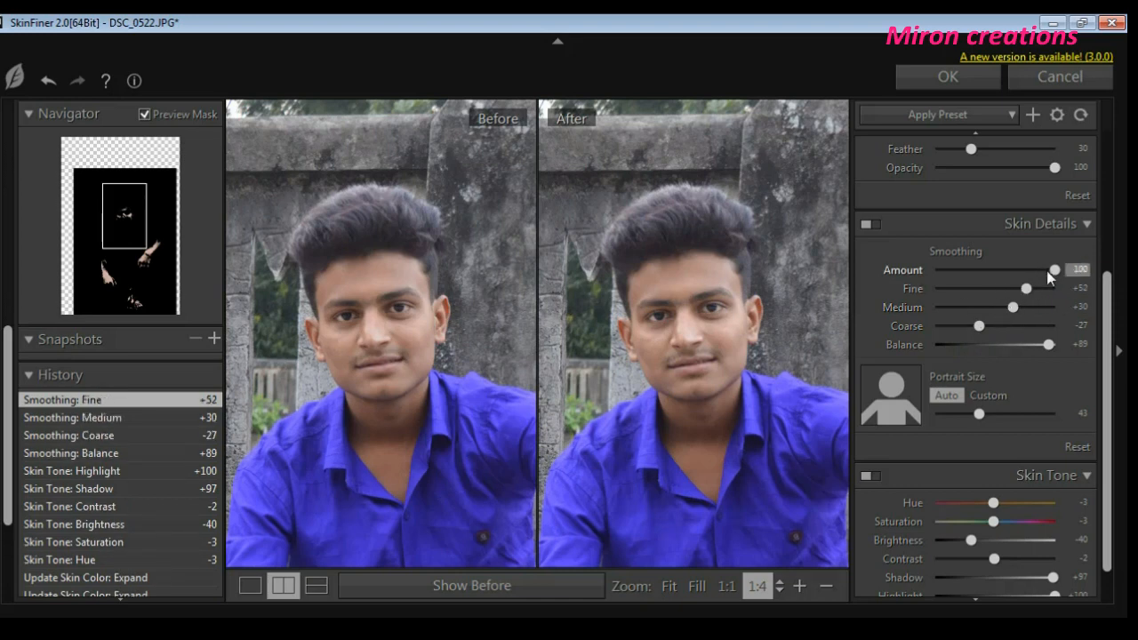
- Set the skin mask Tolerance to 50 and Feather to 28, and apply the SkinFiner filter to the layer
scroll(1036, 202, up, 2)
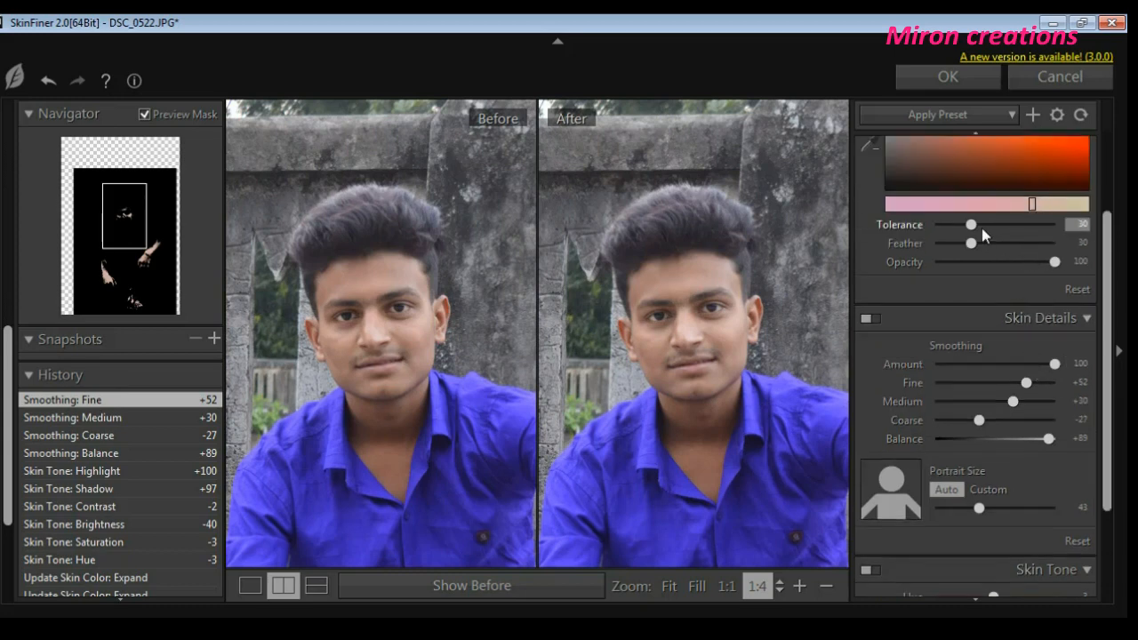
mouse_move(974, 225)
mouse_down()
mouse_move(1011, 230)
mouse_move(977, 244)
mouse_move(961, 227)
mouse_move(967, 242)
mouse_up()
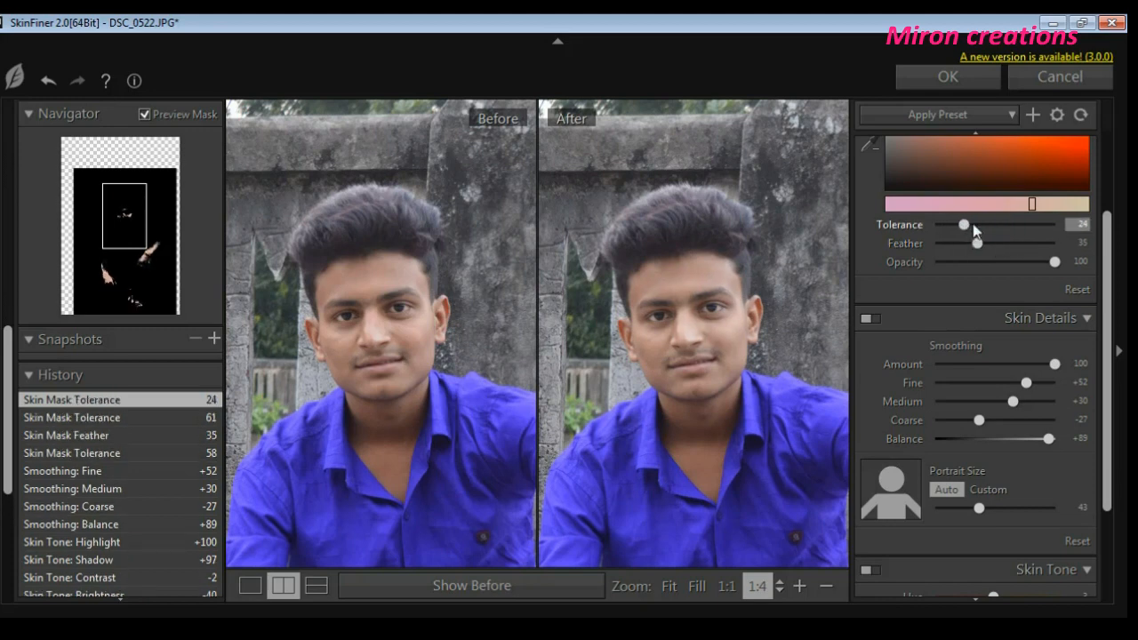
click(1077, 227)
text(0)
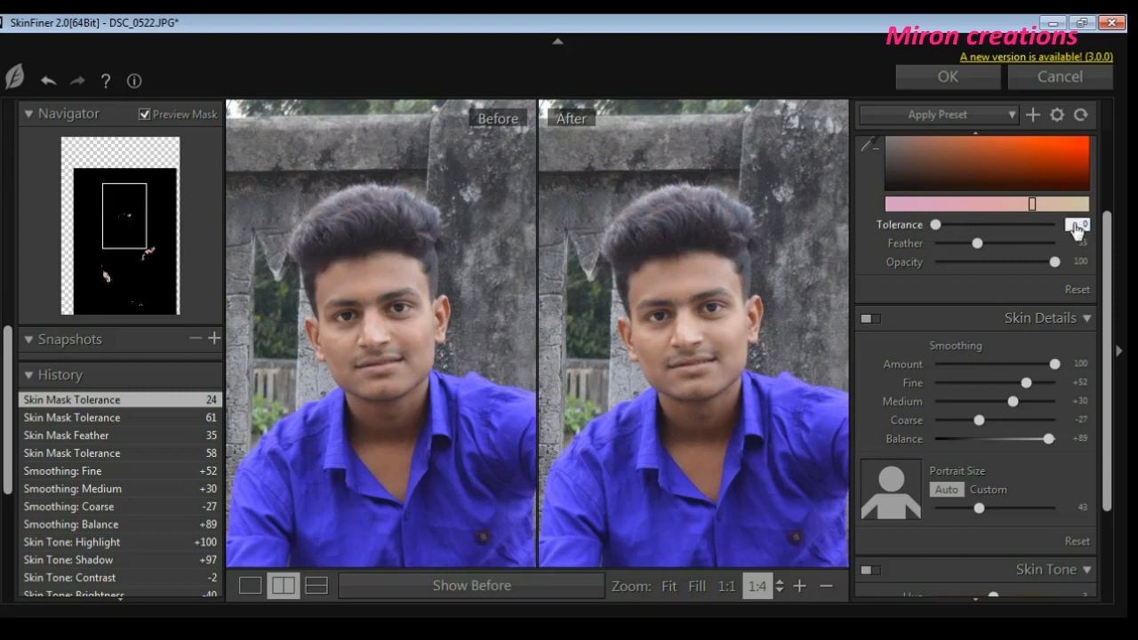
drag(937, 224, 971, 253)
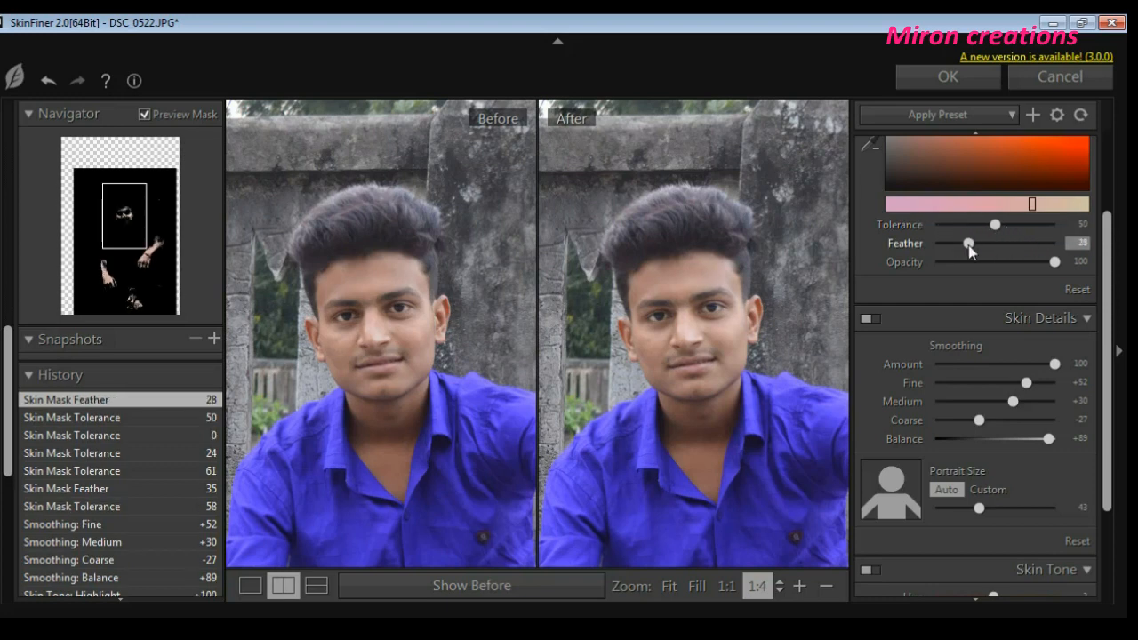
click(948, 76)
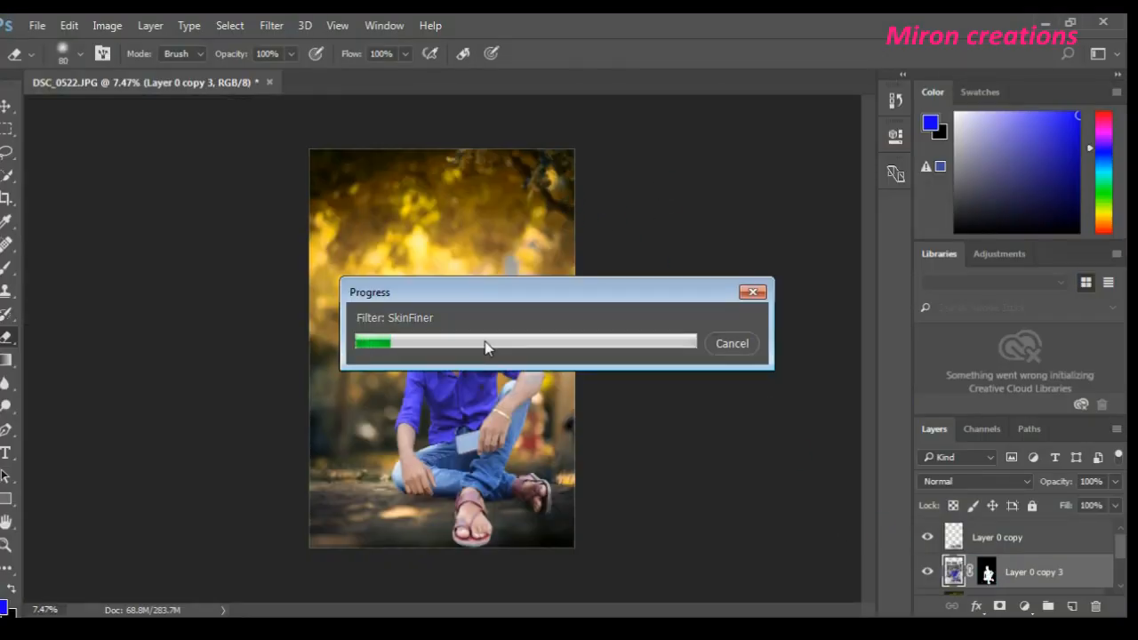
- Examine the smoothed skin on the man's face up close and in the wider composition
scroll(439, 318, up, 5)
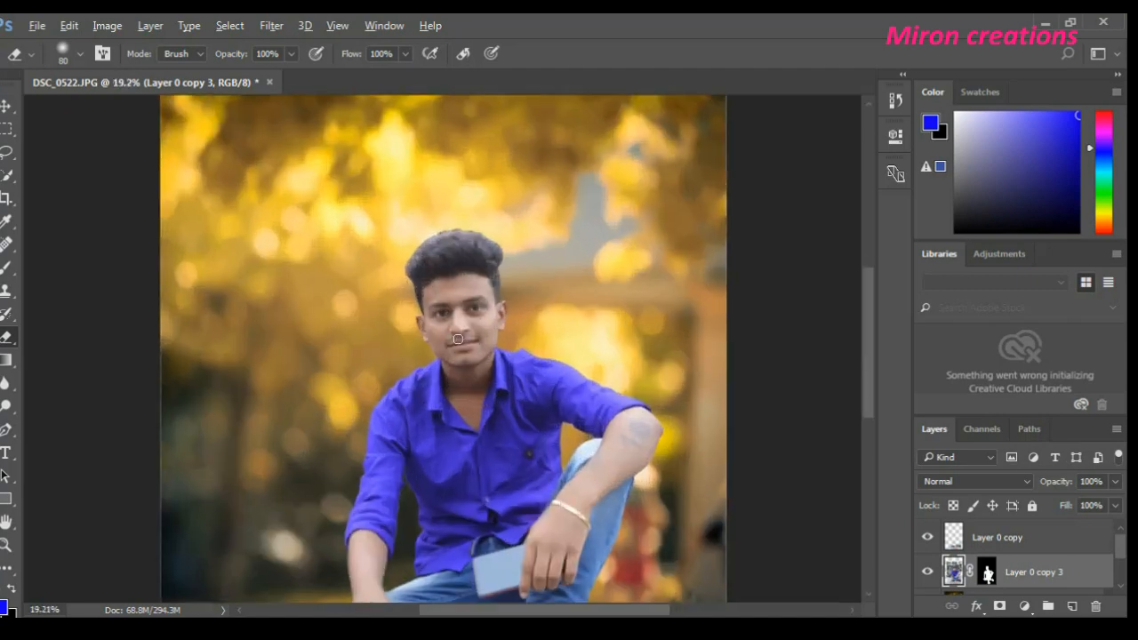
scroll(464, 296, down, 5)
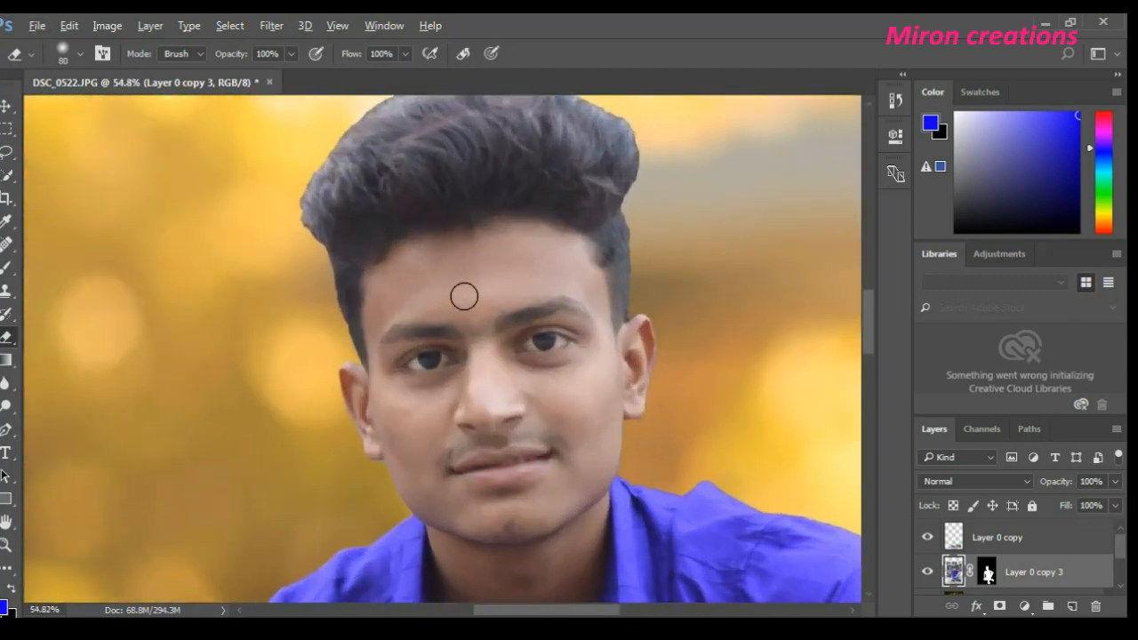
scroll(467, 312, down, 3)
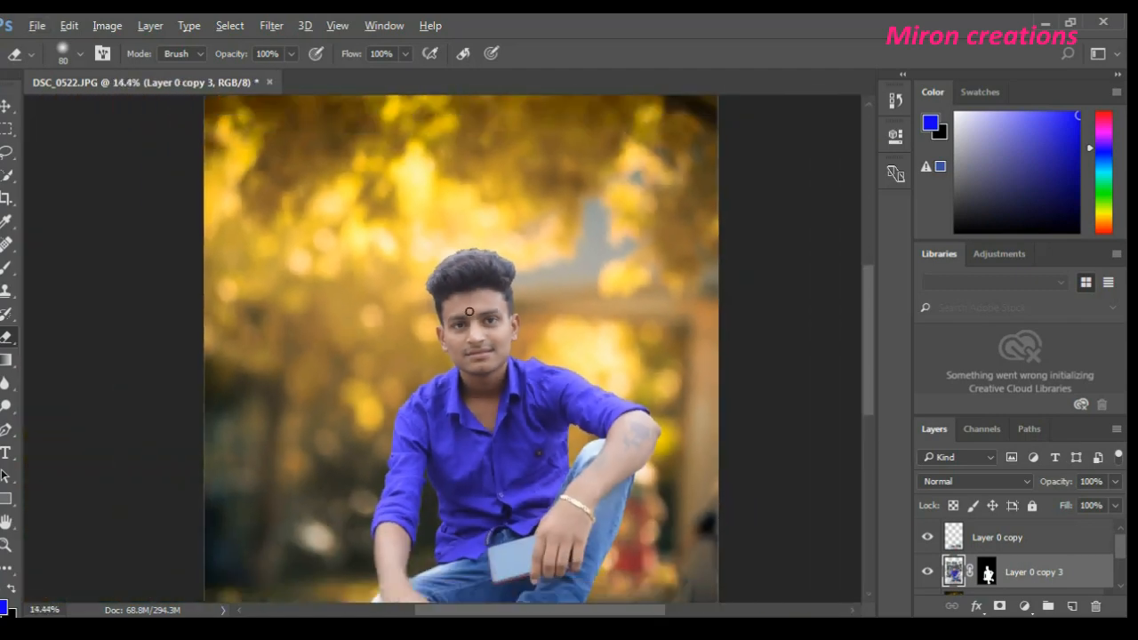
scroll(470, 312, up, 6)
scroll(482, 347, up, 3)
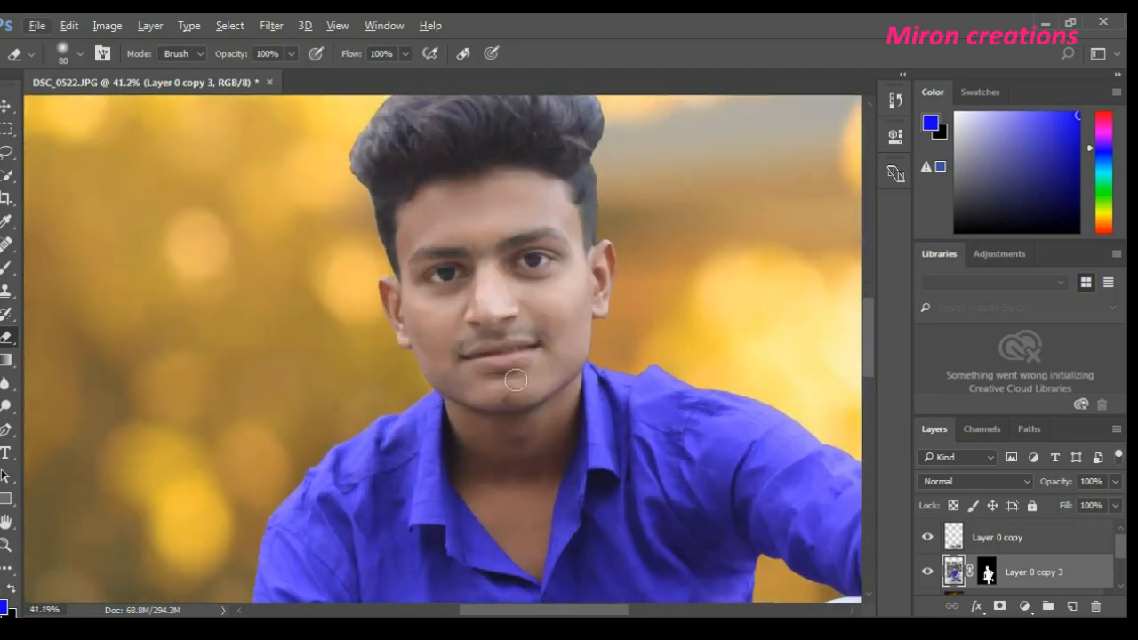
scroll(442, 403, down, 6)
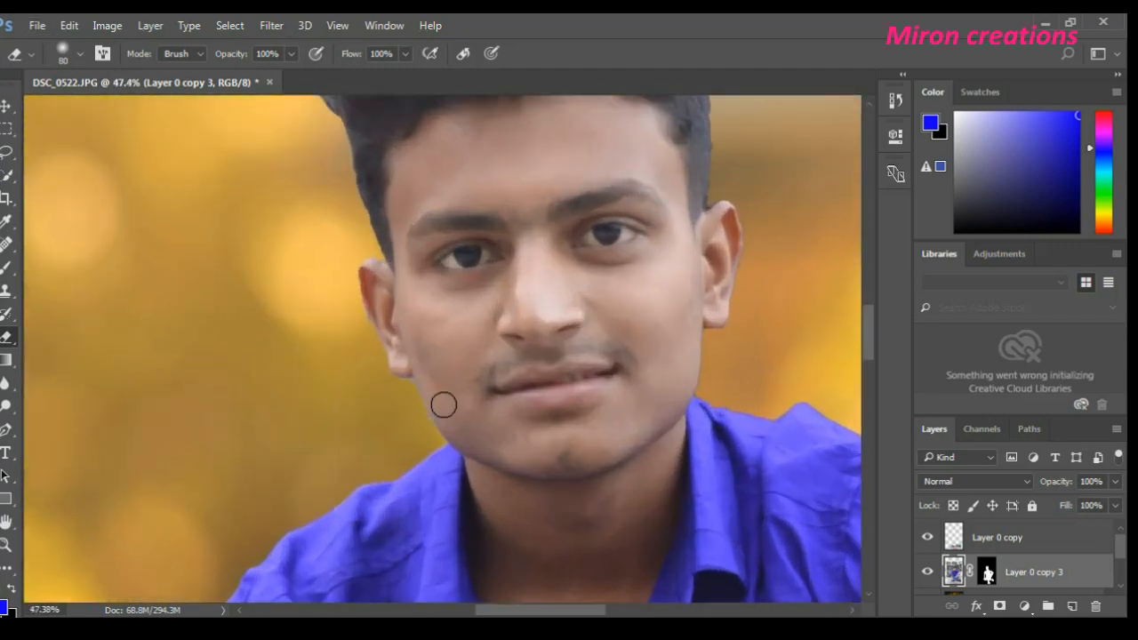
scroll(586, 394, up, 4)
scroll(586, 394, up, 4)
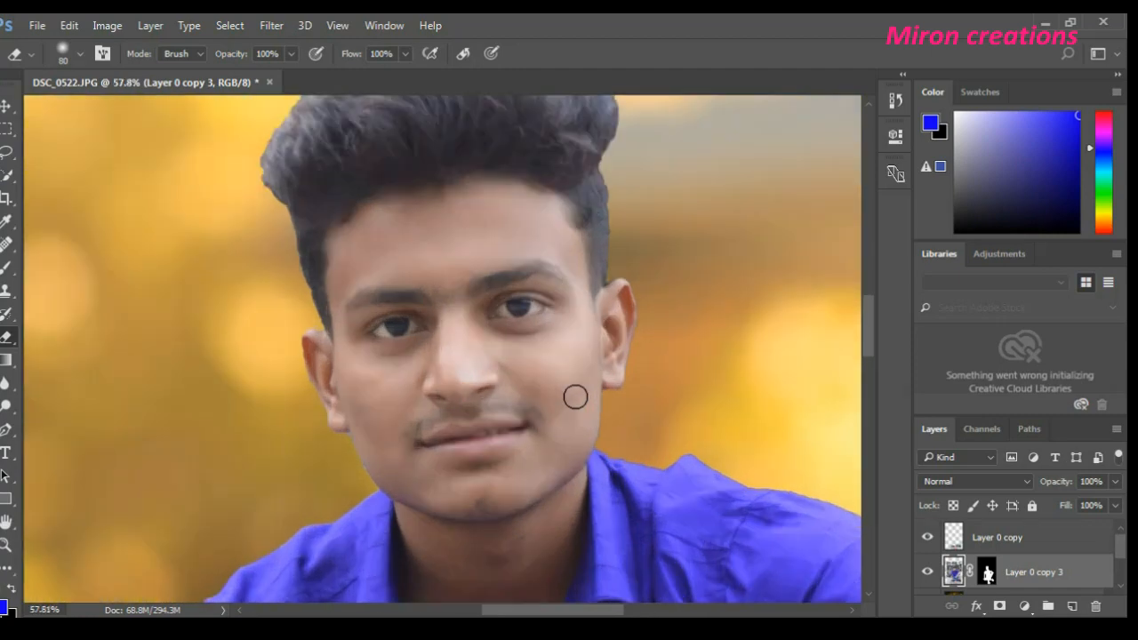
scroll(465, 396, down, 1)
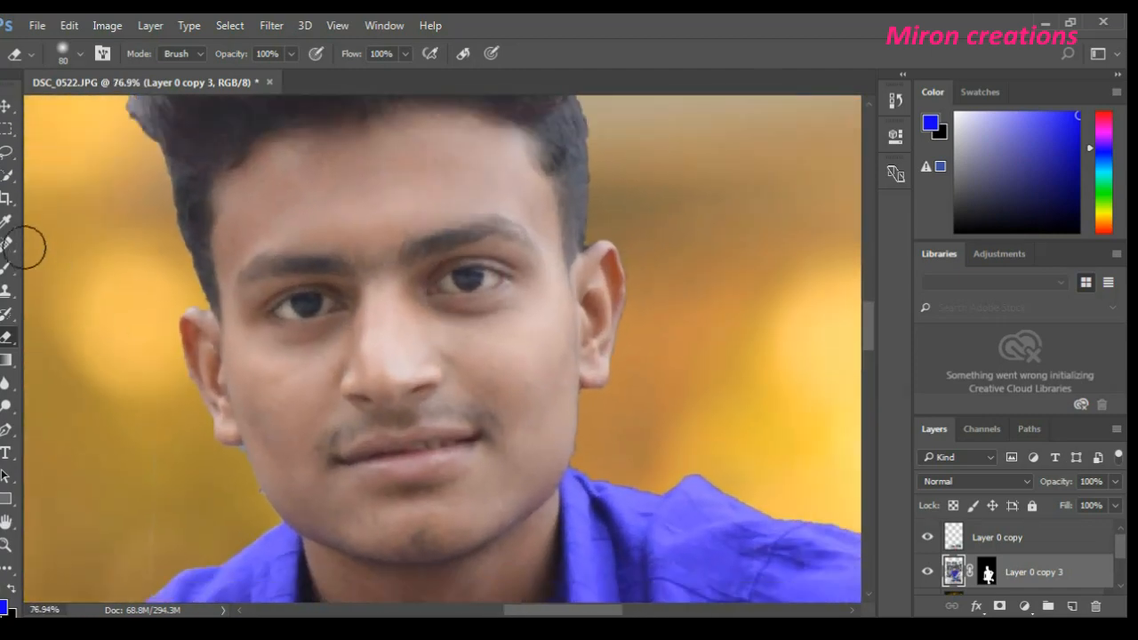
- Heal the small blemishes on both of the man's cheeks with the Spot Healing Brush
drag(6, 244, 55, 241)
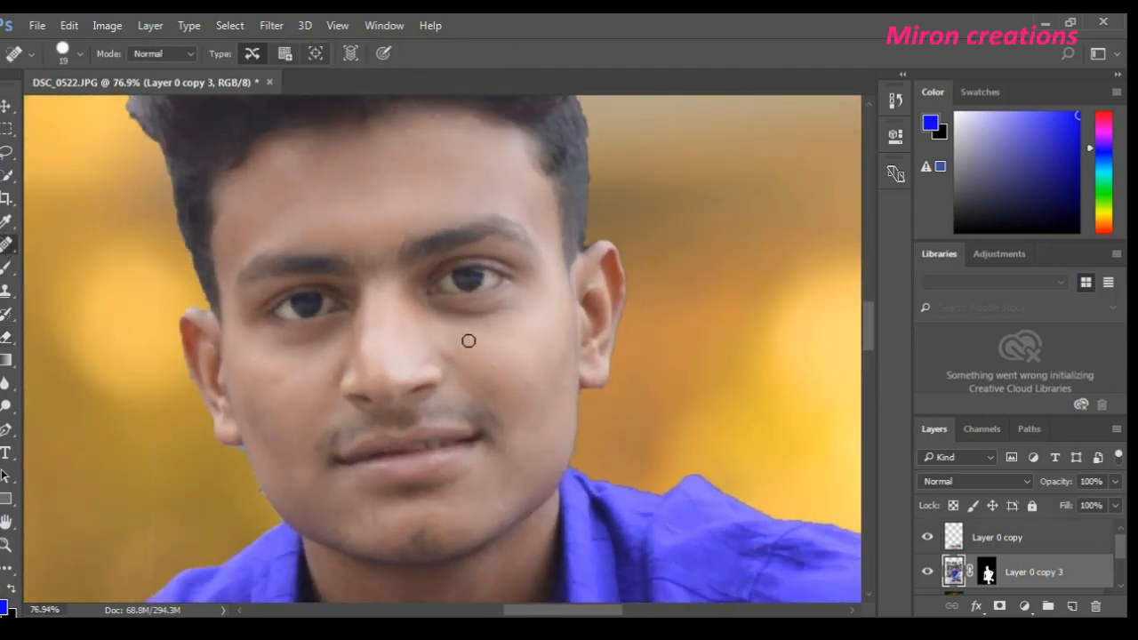
click(472, 343)
click(272, 414)
scroll(293, 400, down, 1)
click(283, 354)
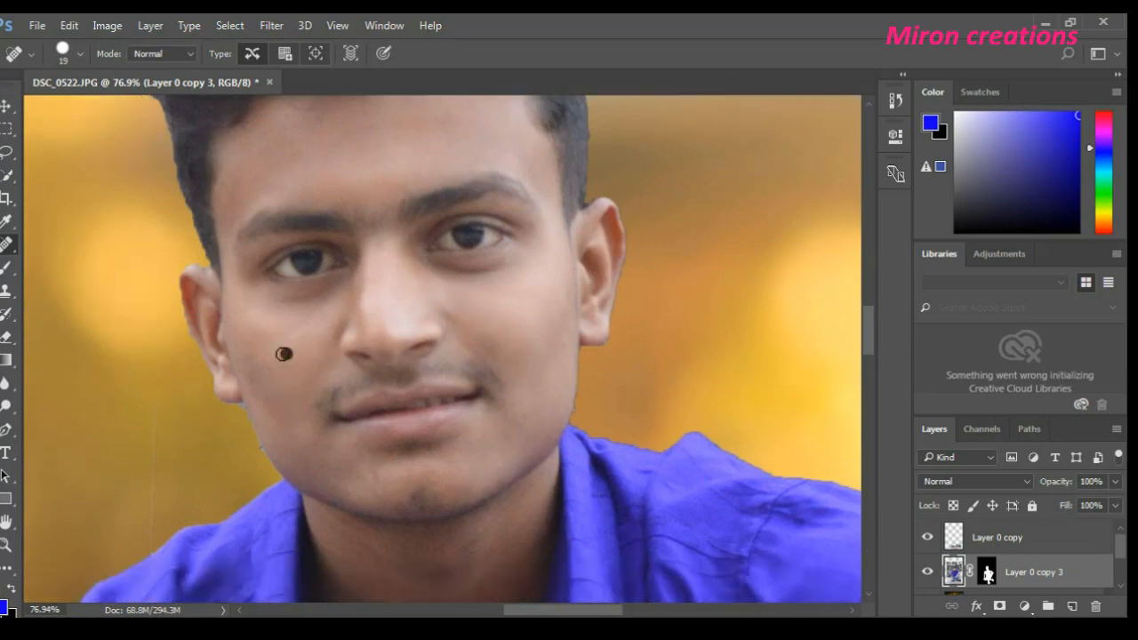
click(252, 371)
scroll(516, 361, up, 3)
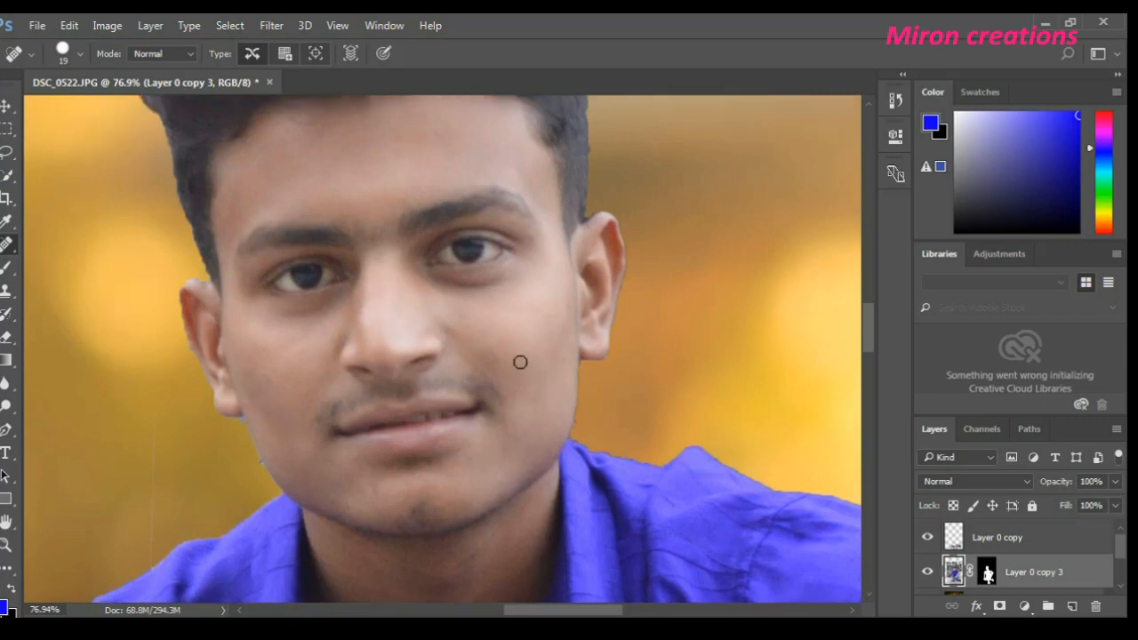
scroll(418, 272, down, 10)
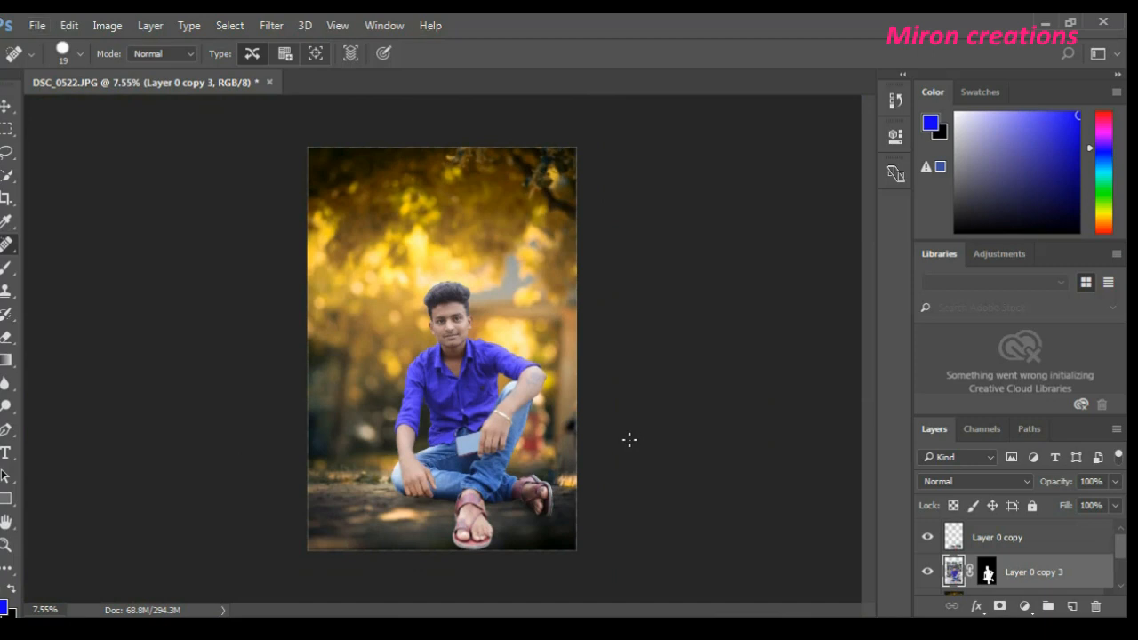
click(270, 25)
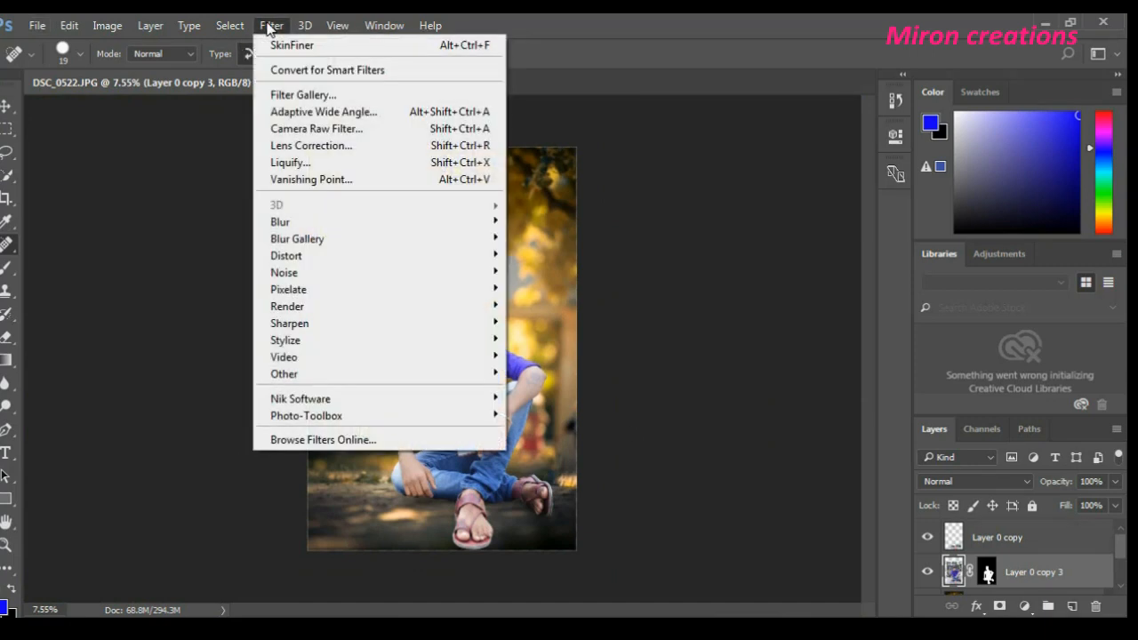
click(328, 132)
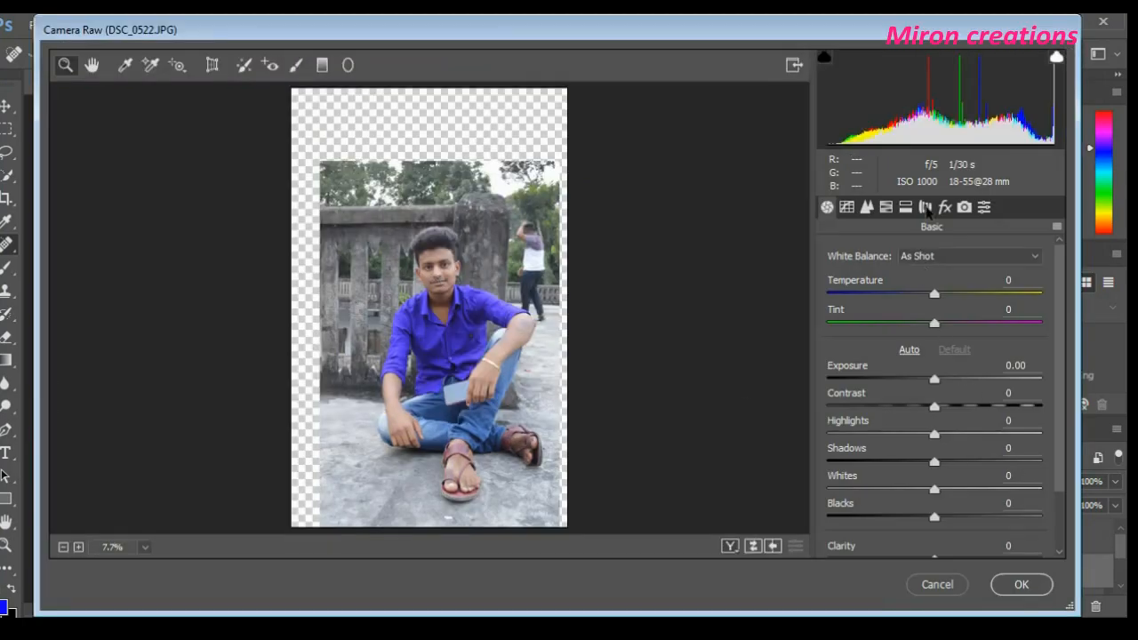
click(926, 207)
click(867, 207)
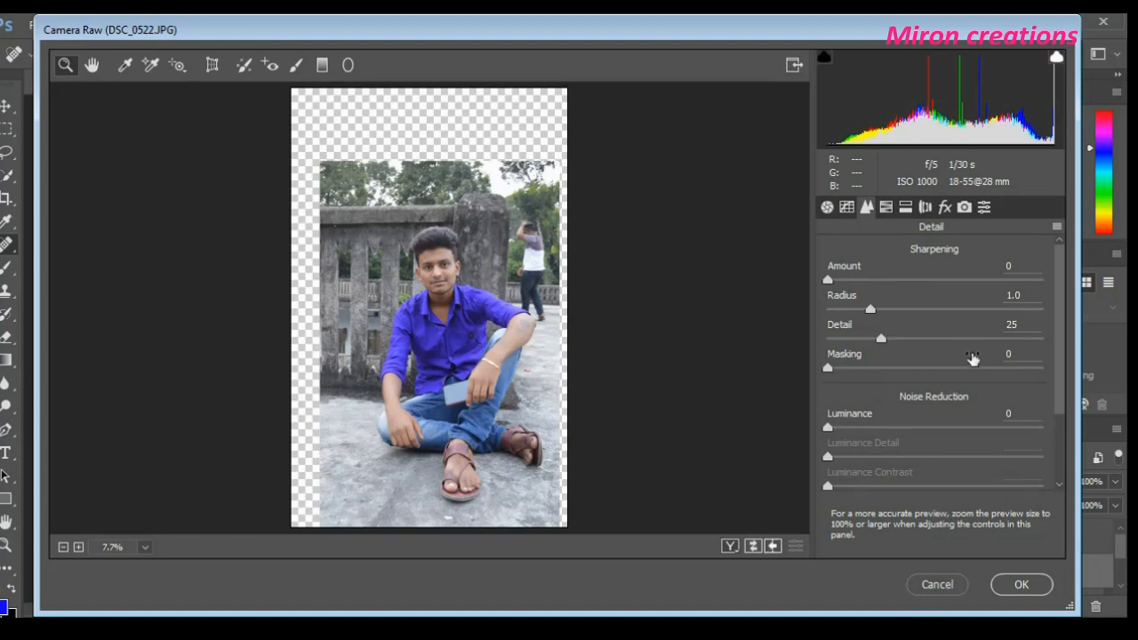
click(846, 207)
click(886, 207)
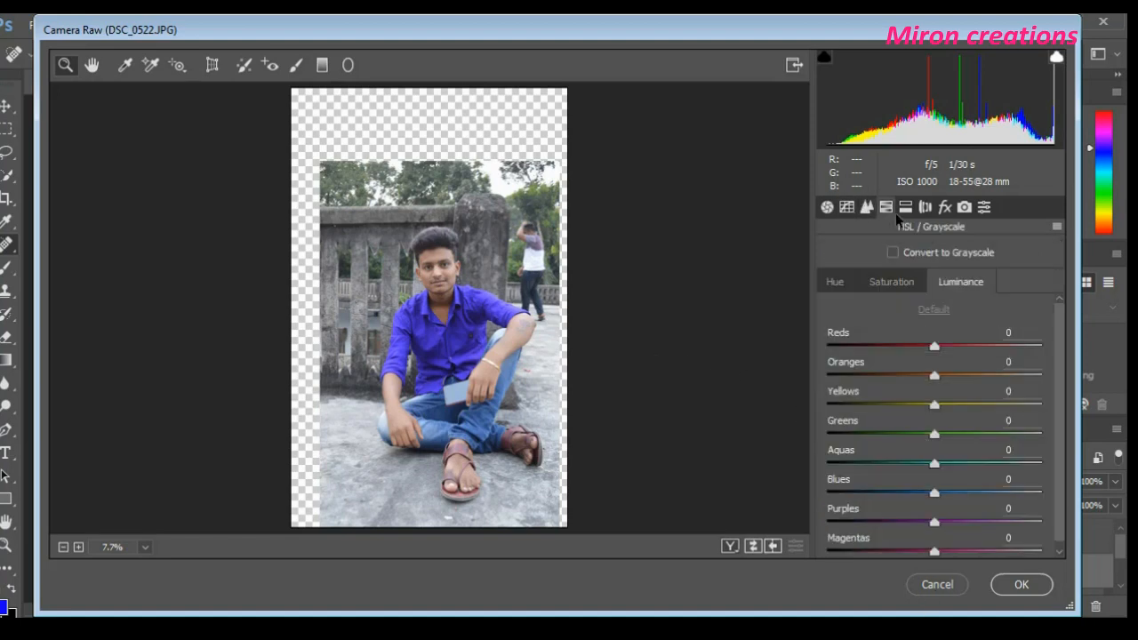
click(902, 208)
click(884, 209)
click(938, 585)
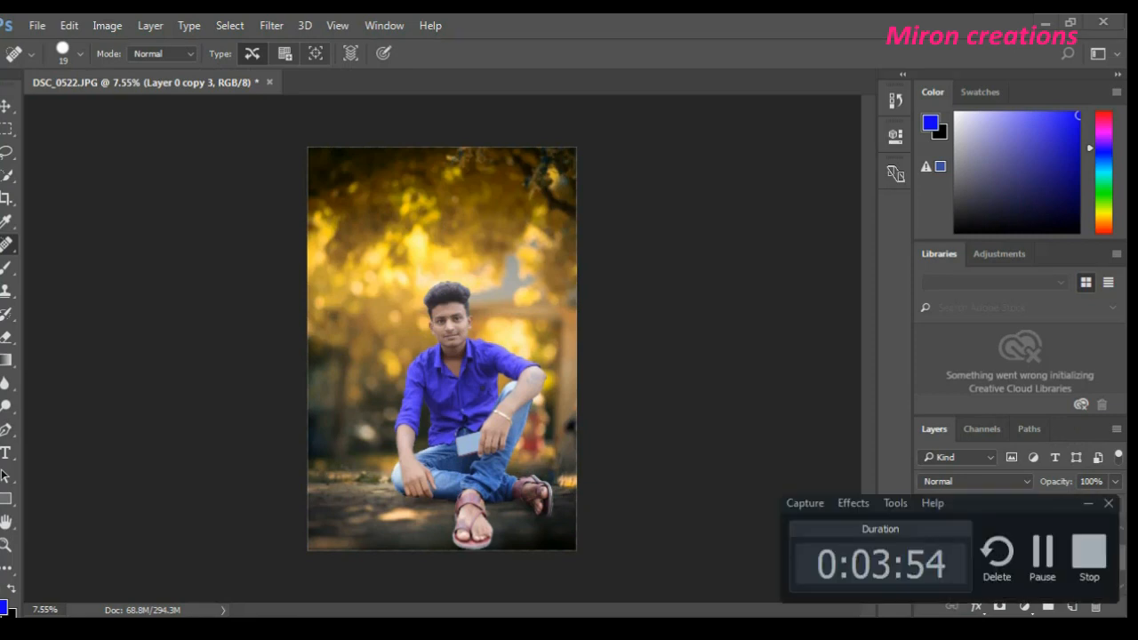
scroll(1058, 566, up, 1)
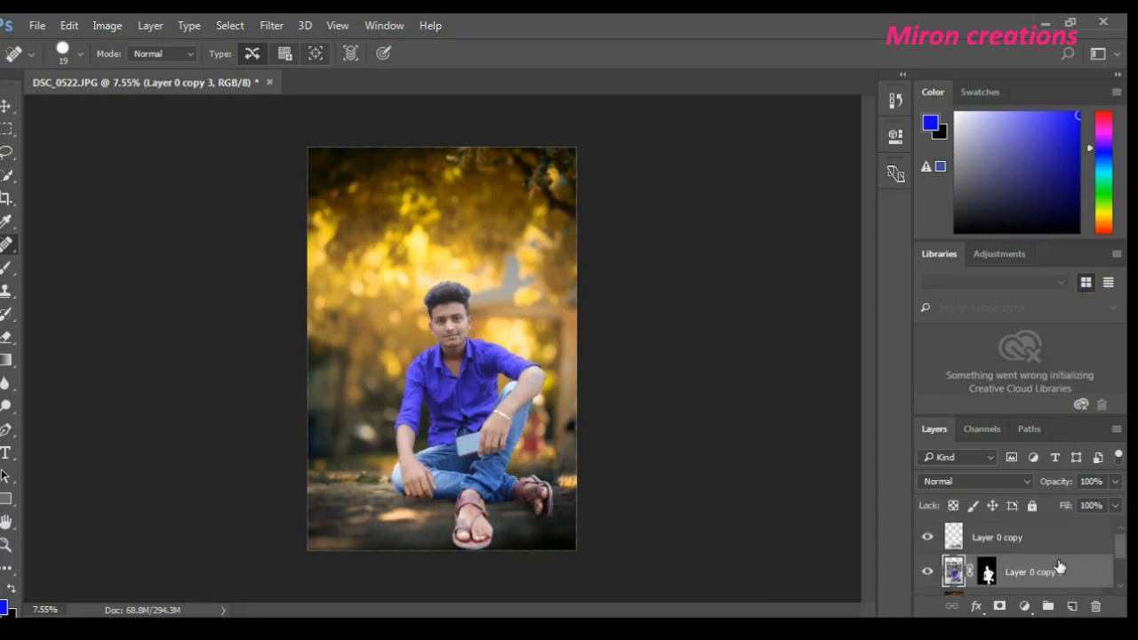
- Try a gradient fill above Layer 0 copy with the blue-to-black and blue-to-transparent presets
click(1016, 538)
click(1025, 607)
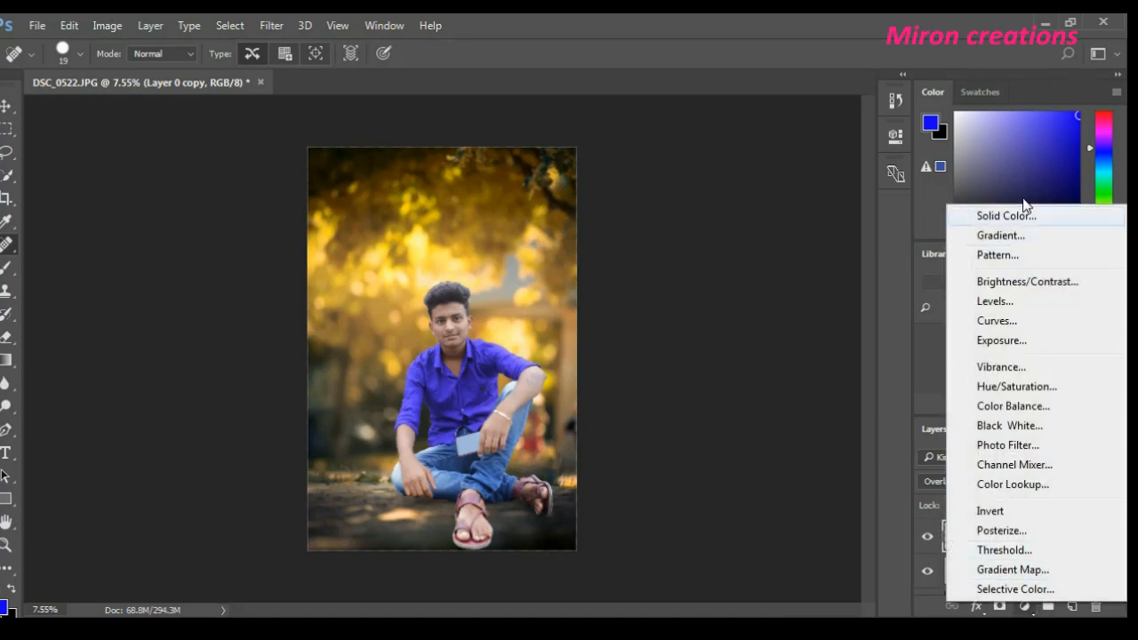
click(1010, 236)
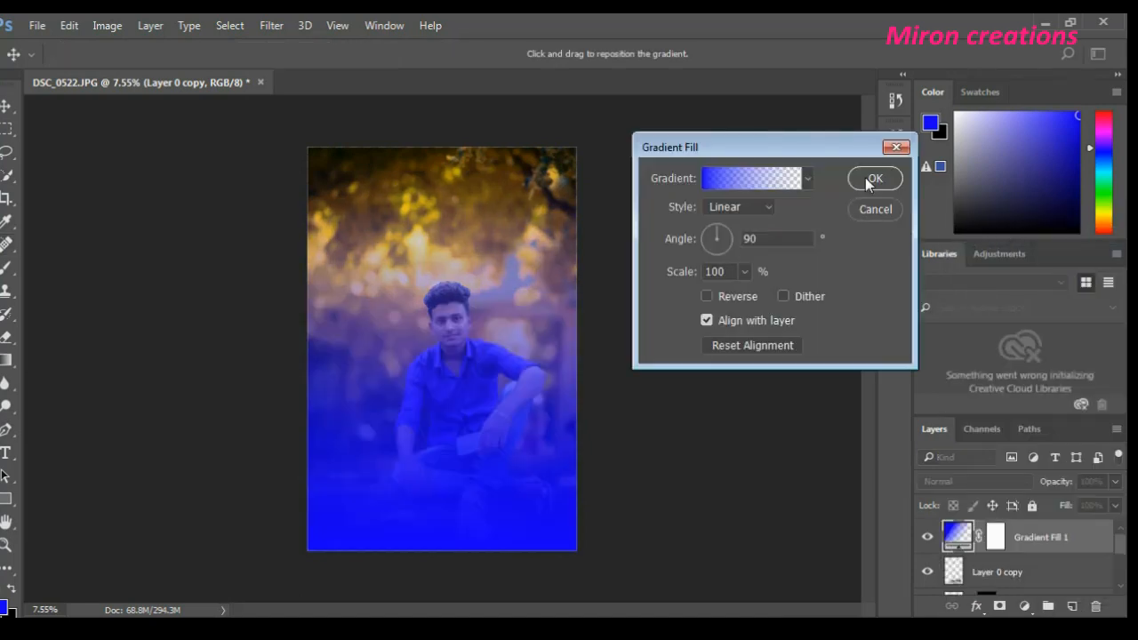
click(809, 180)
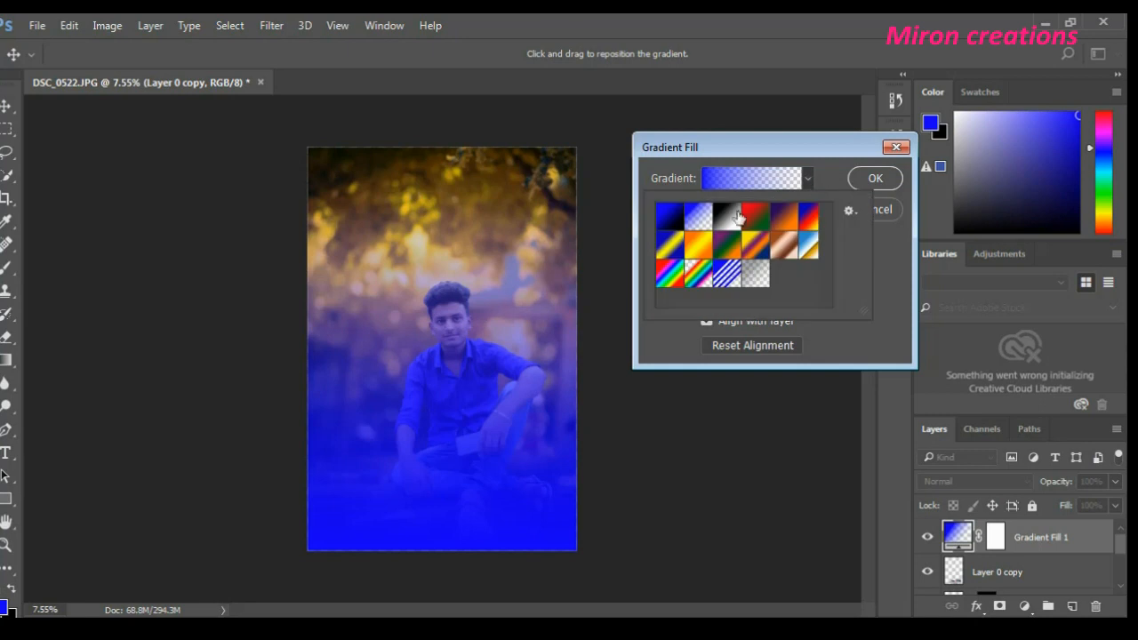
click(683, 221)
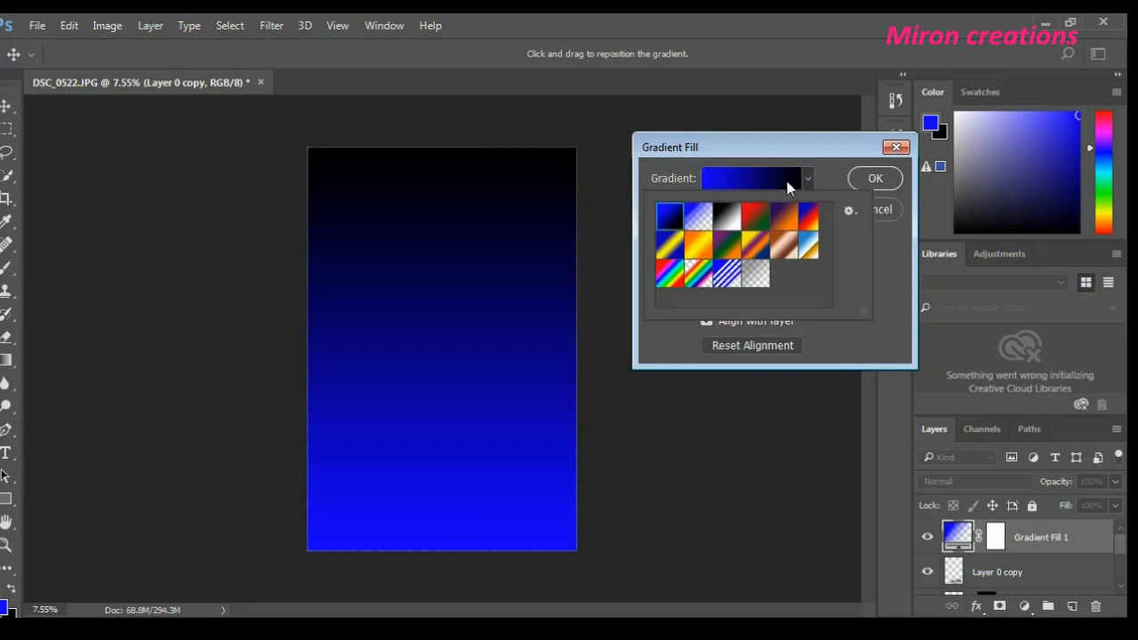
click(706, 216)
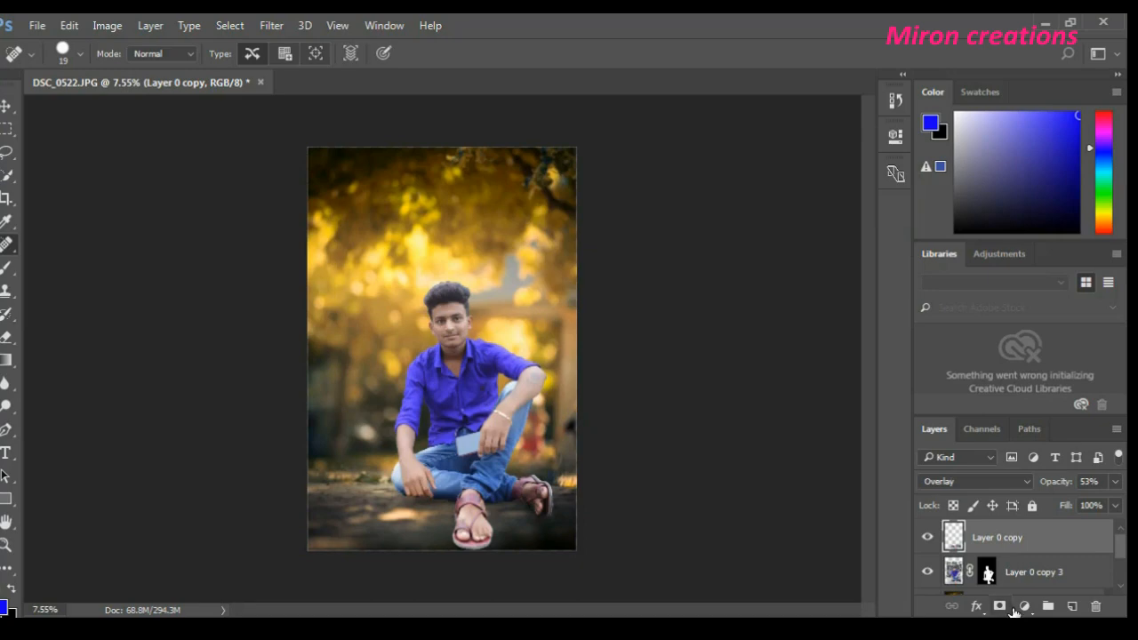
- Add a linear blue-to-transparent gradient fill layer above Layer 0 copy, at a 90° angle and 100% scale
click(1025, 608)
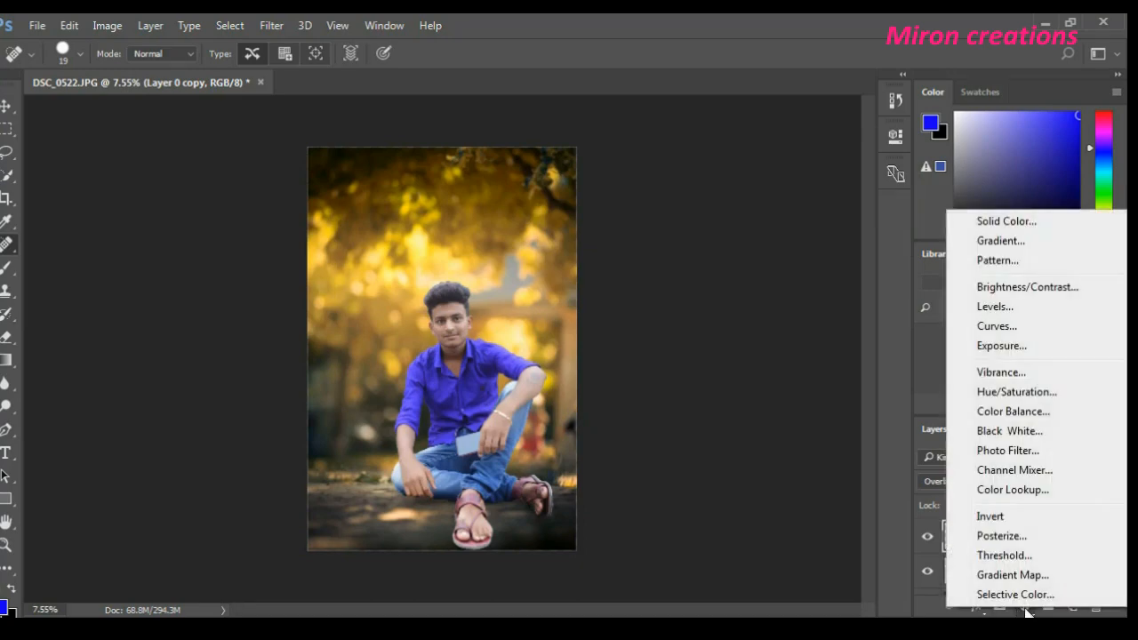
click(1024, 608)
click(1025, 608)
click(1034, 241)
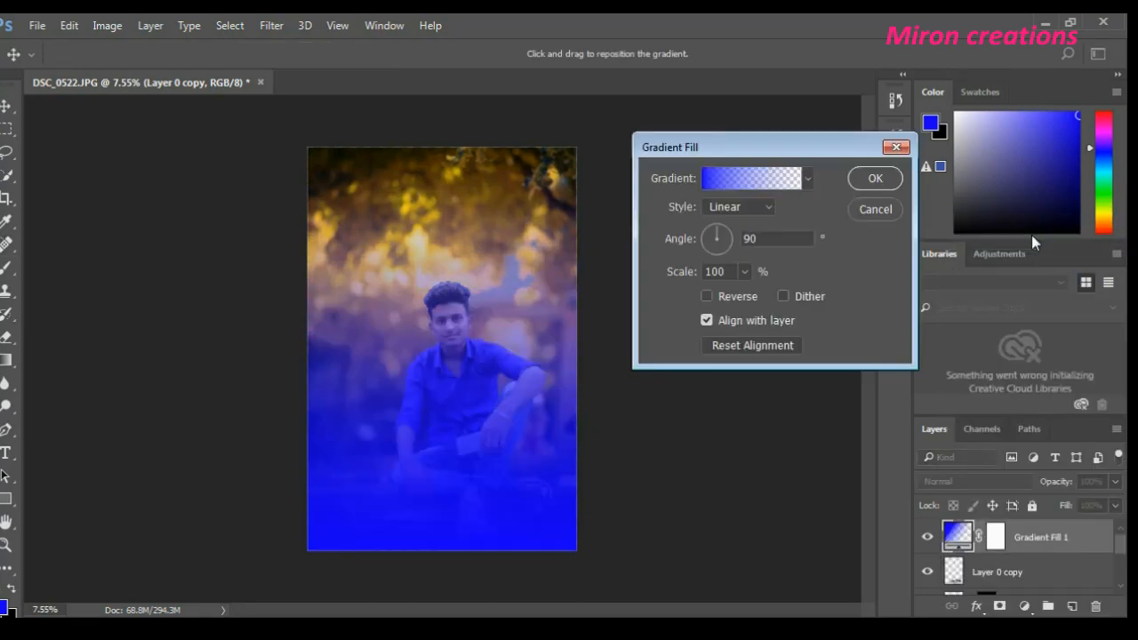
click(855, 180)
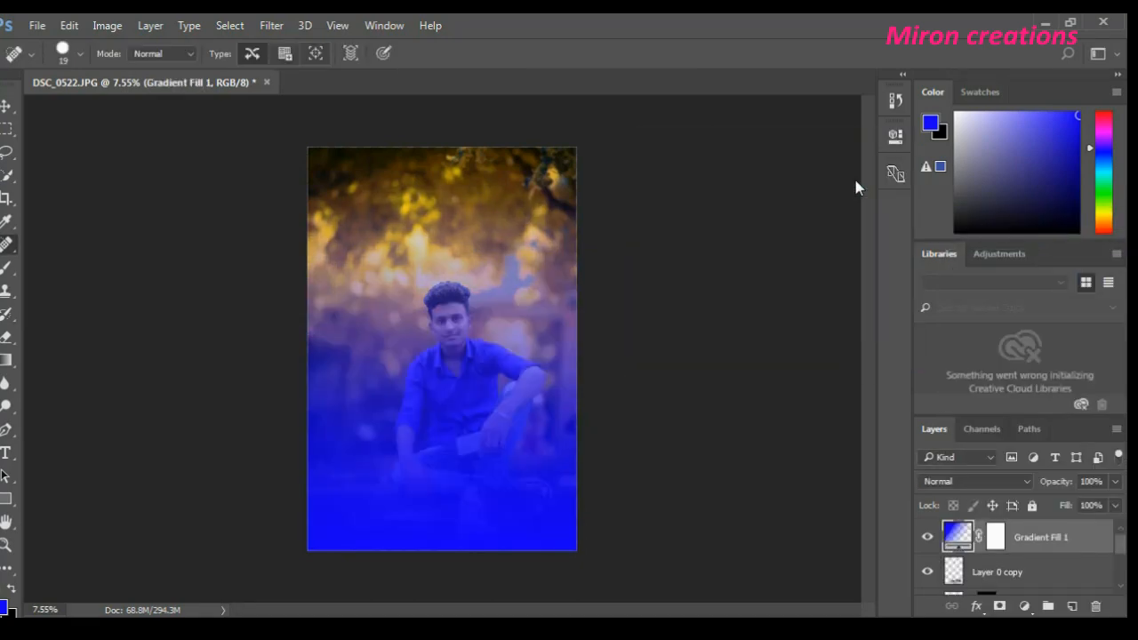
- Set the gradient fill layer's blend mode to Soft Light and its opacity to 50%
click(1115, 481)
drag(1108, 501, 1053, 514)
click(978, 462)
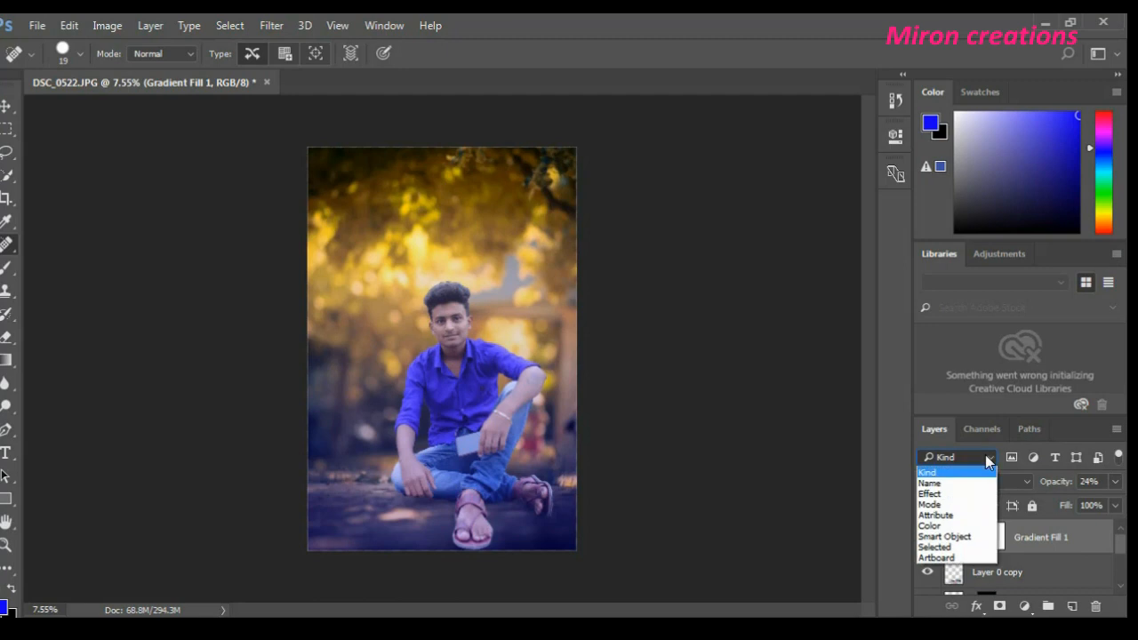
click(1000, 461)
click(975, 484)
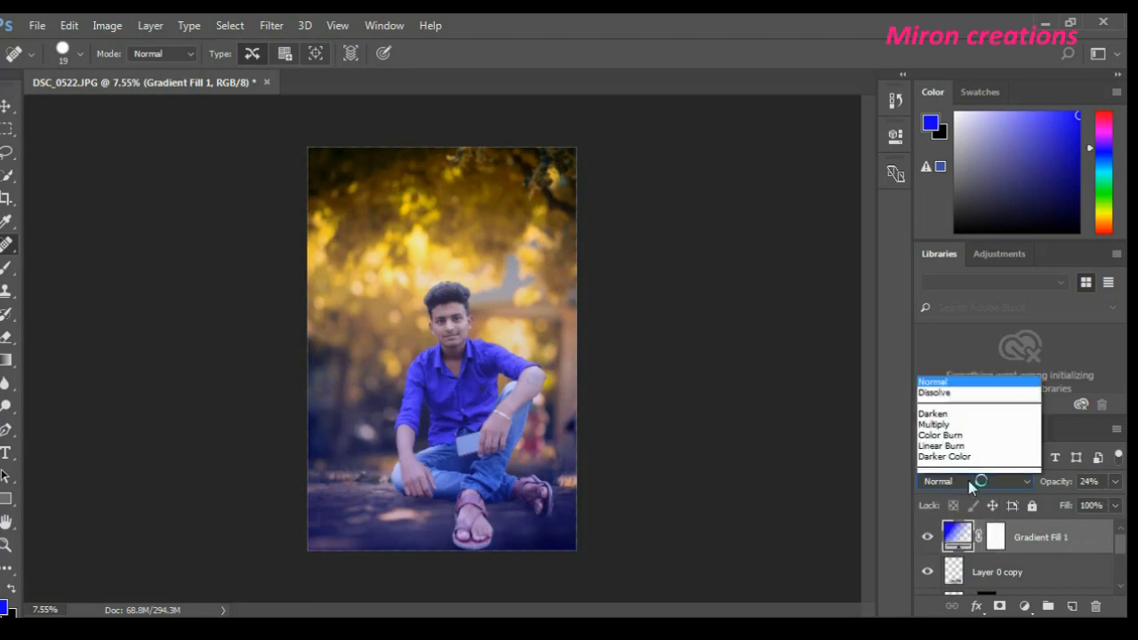
click(979, 311)
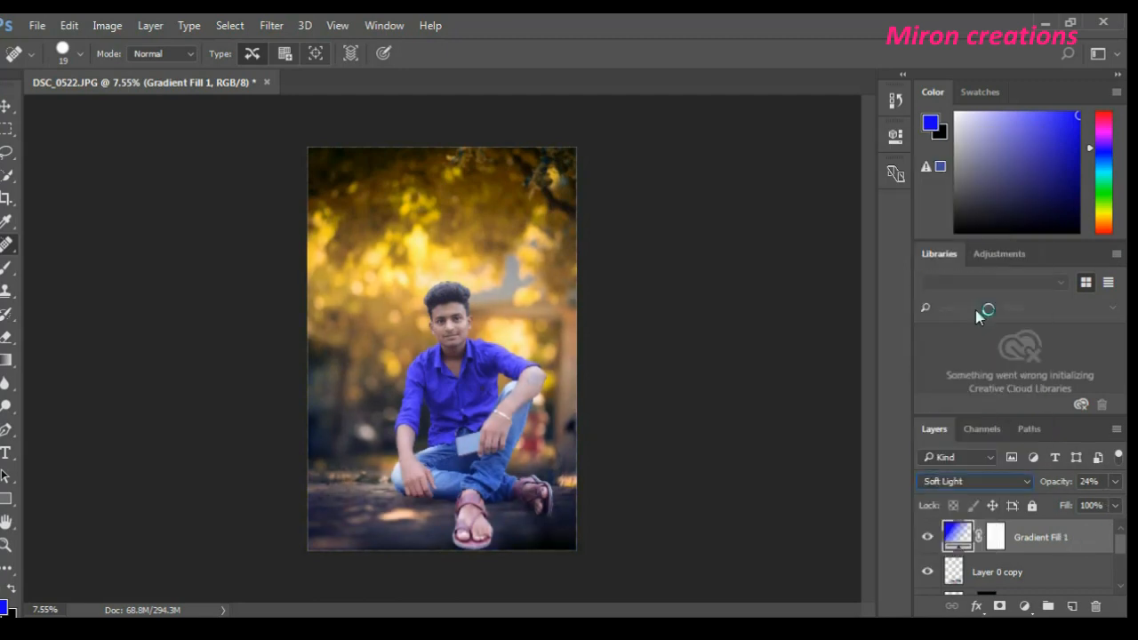
click(1115, 483)
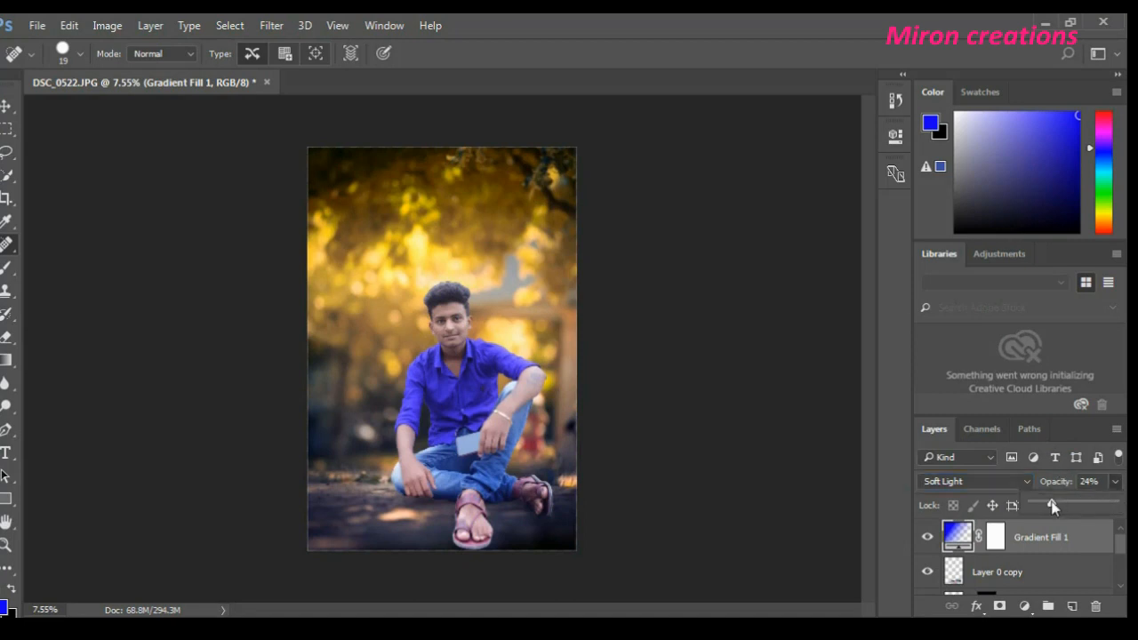
drag(1066, 506, 1053, 506)
drag(1067, 506, 1073, 504)
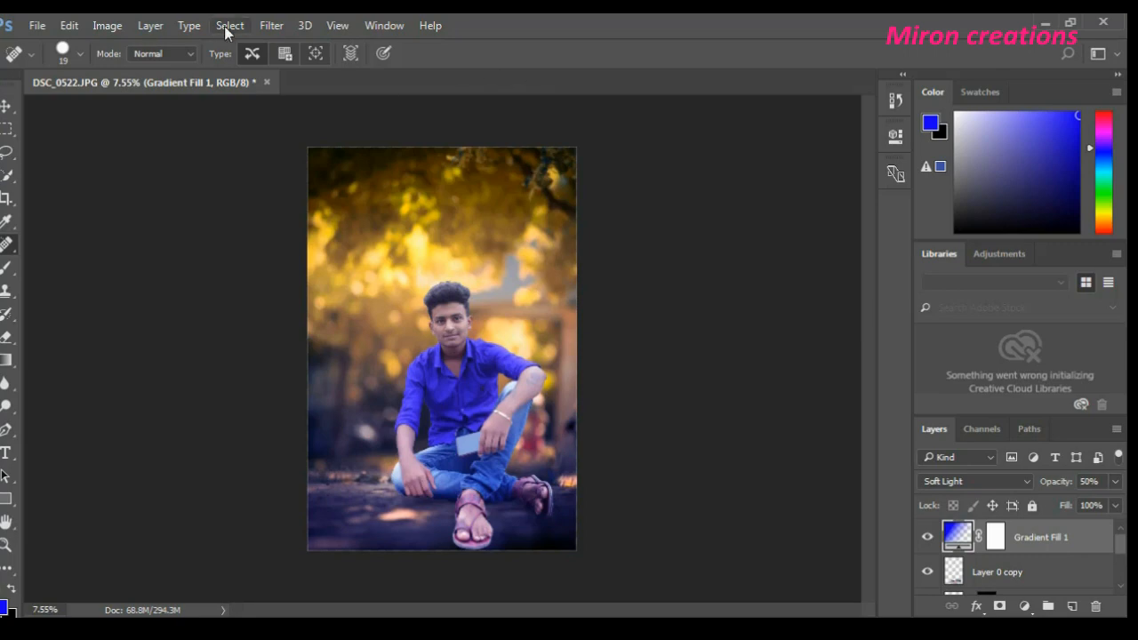
- Convert the gradient fill layer to a smart object and apply a large-radius Gaussian Blur to it
click(270, 25)
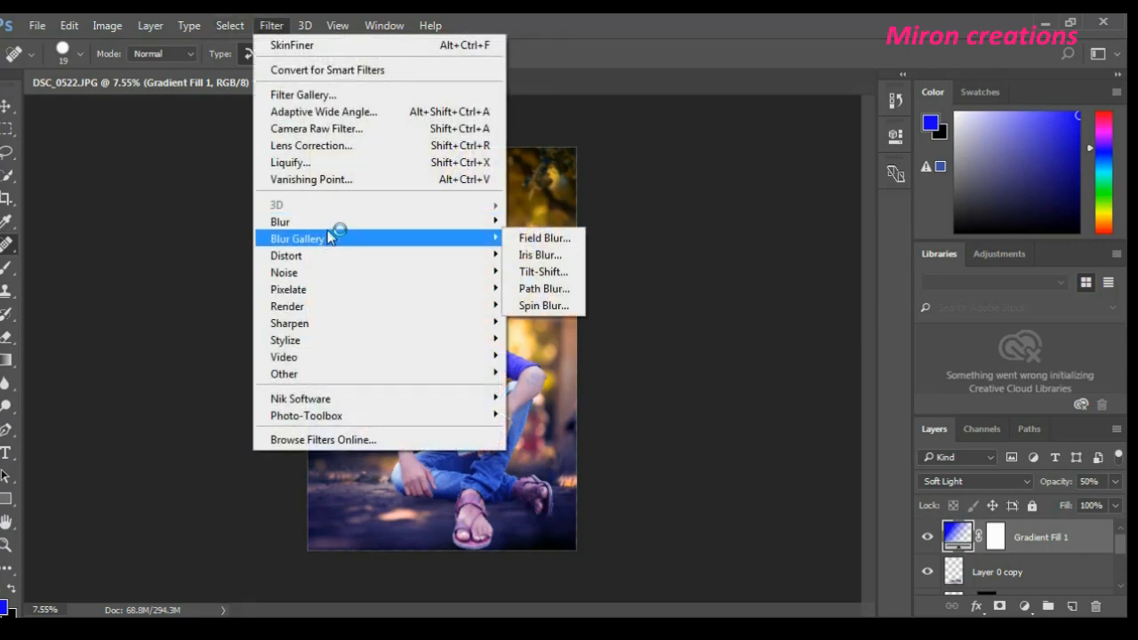
mouse_move(329, 222)
click(539, 290)
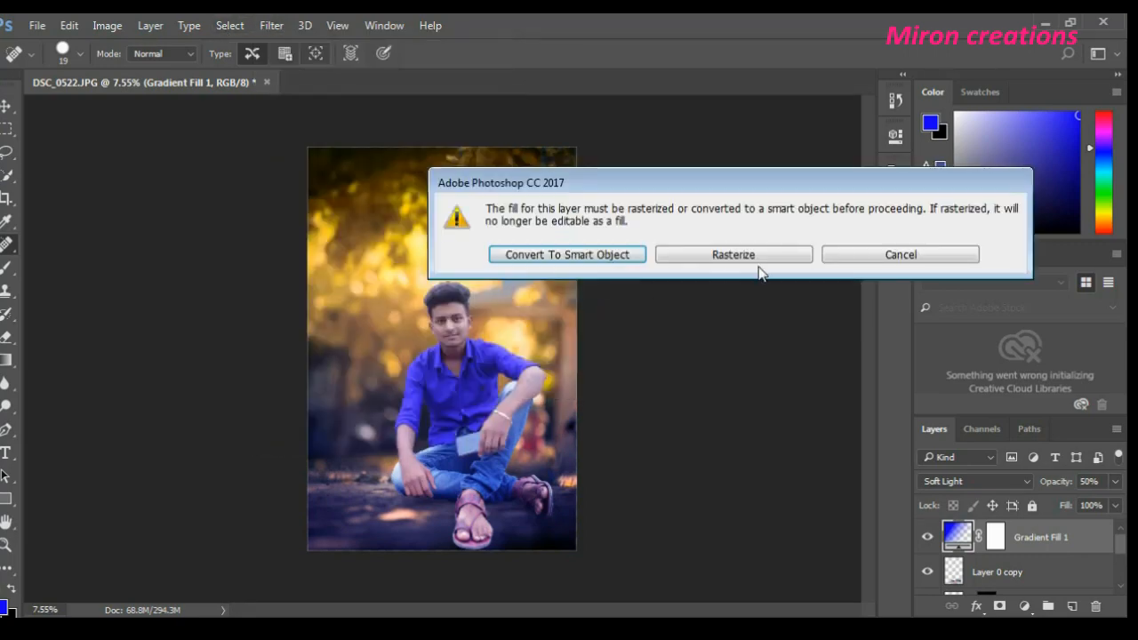
click(551, 255)
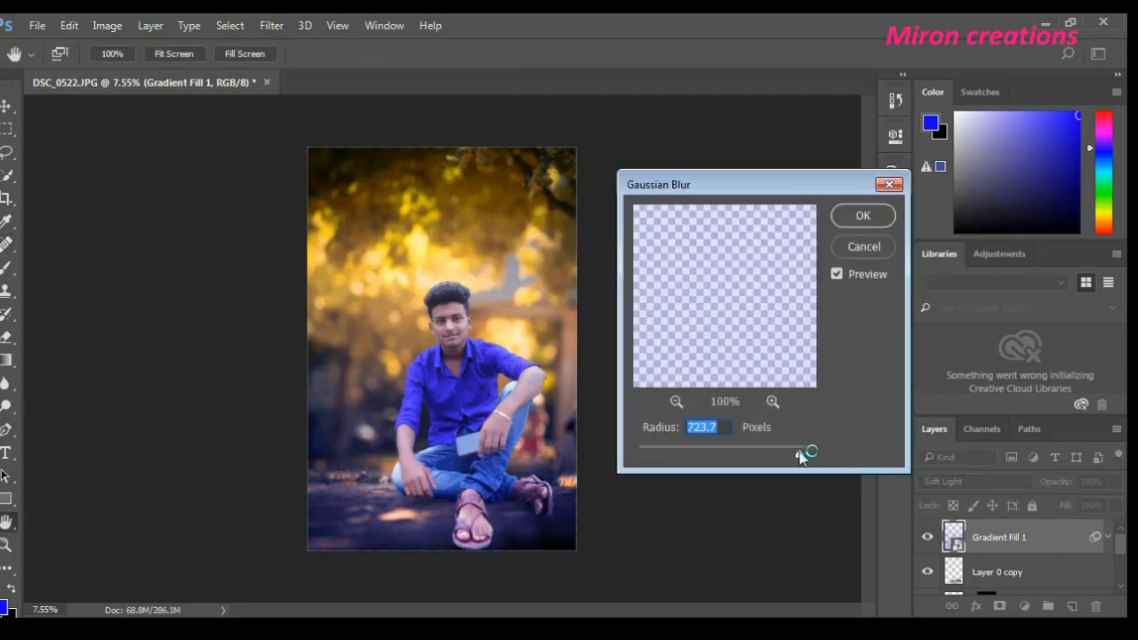
mouse_move(799, 456)
mouse_down()
mouse_move(752, 457)
mouse_move(815, 458)
mouse_move(785, 458)
mouse_up()
click(860, 217)
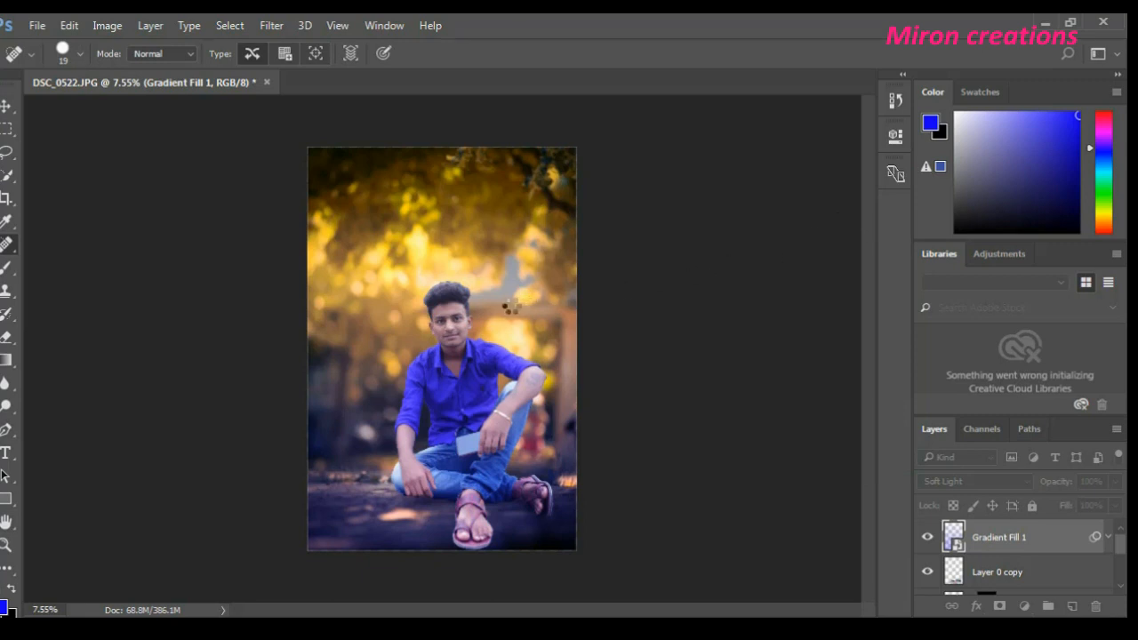
- Collapse the smart filter list of the blurred gradient layer and lower the layer's opacity
click(1108, 537)
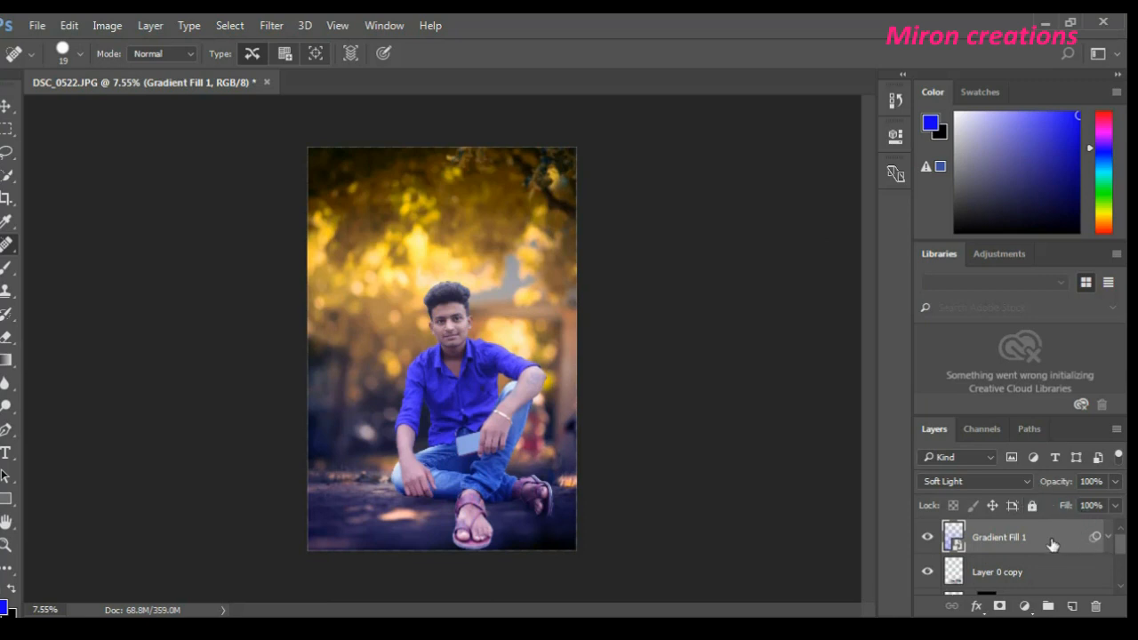
click(1115, 482)
drag(1114, 503, 1090, 526)
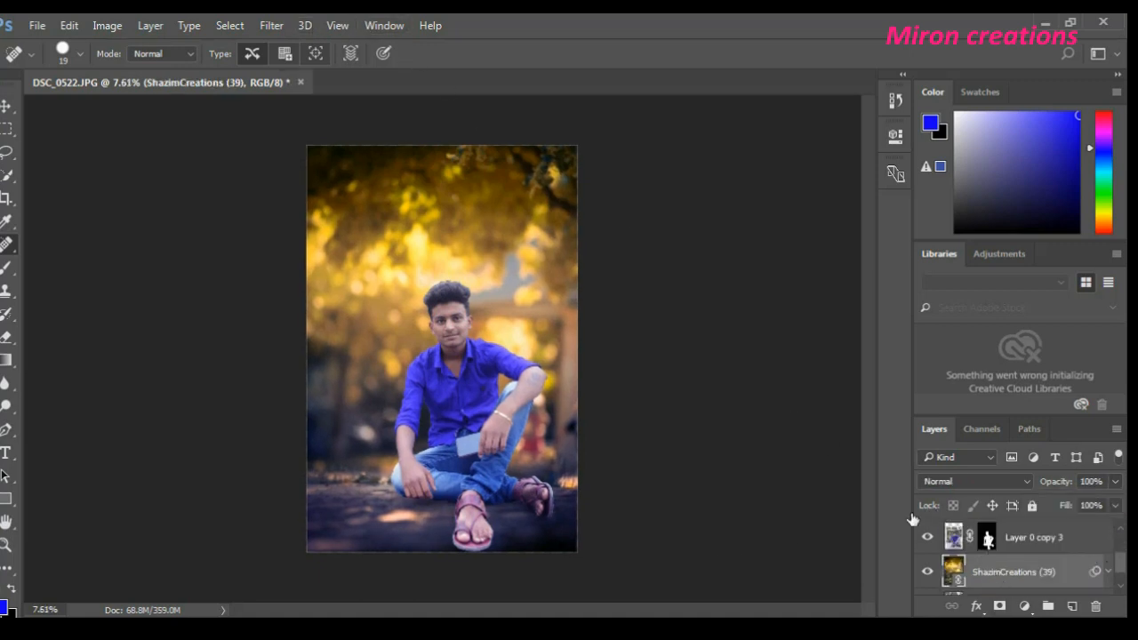
- Open the Camera Raw Filter on the ShazimCreations (39) background layer and set Temperature to -21 and Tint to +13
click(271, 25)
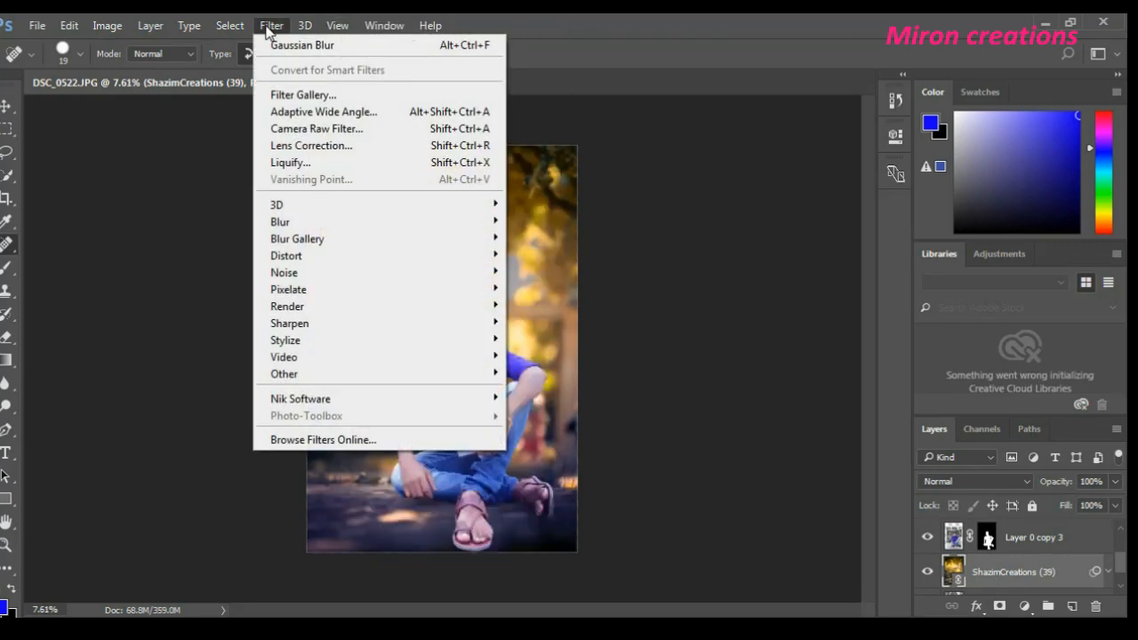
click(328, 131)
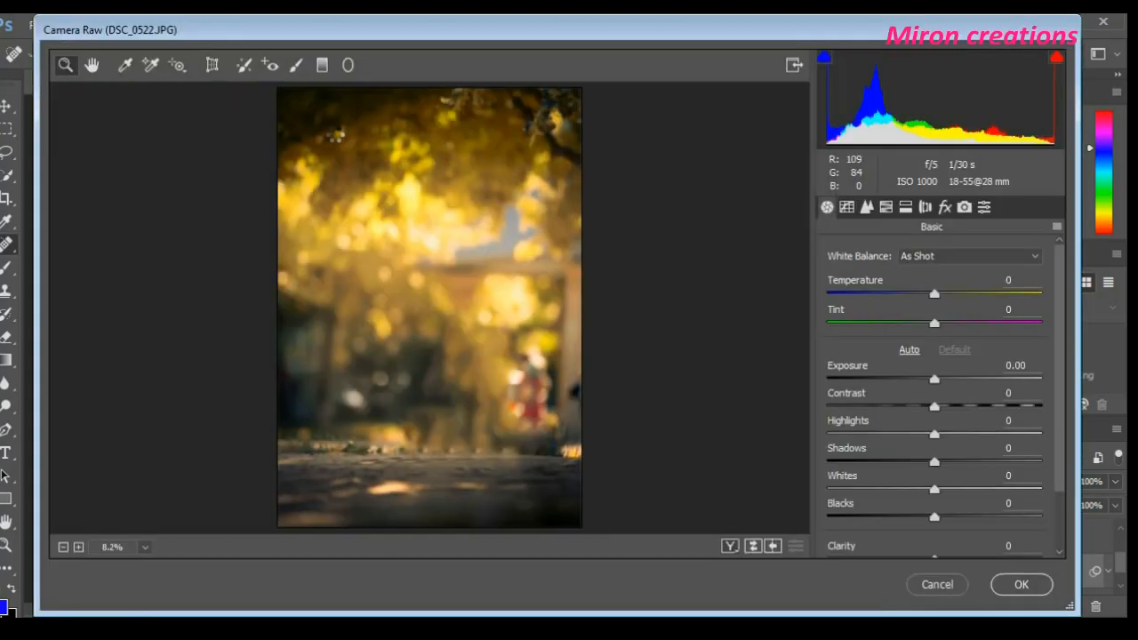
drag(927, 296, 971, 333)
drag(933, 380, 931, 381)
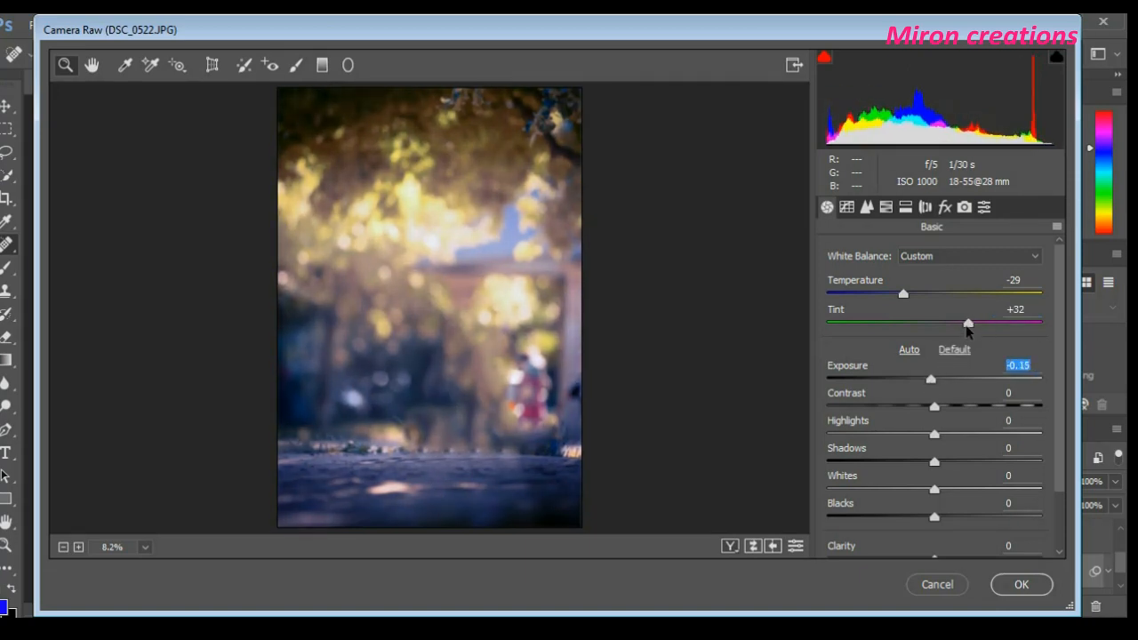
mouse_move(968, 324)
mouse_down()
mouse_move(935, 327)
mouse_move(947, 332)
mouse_up()
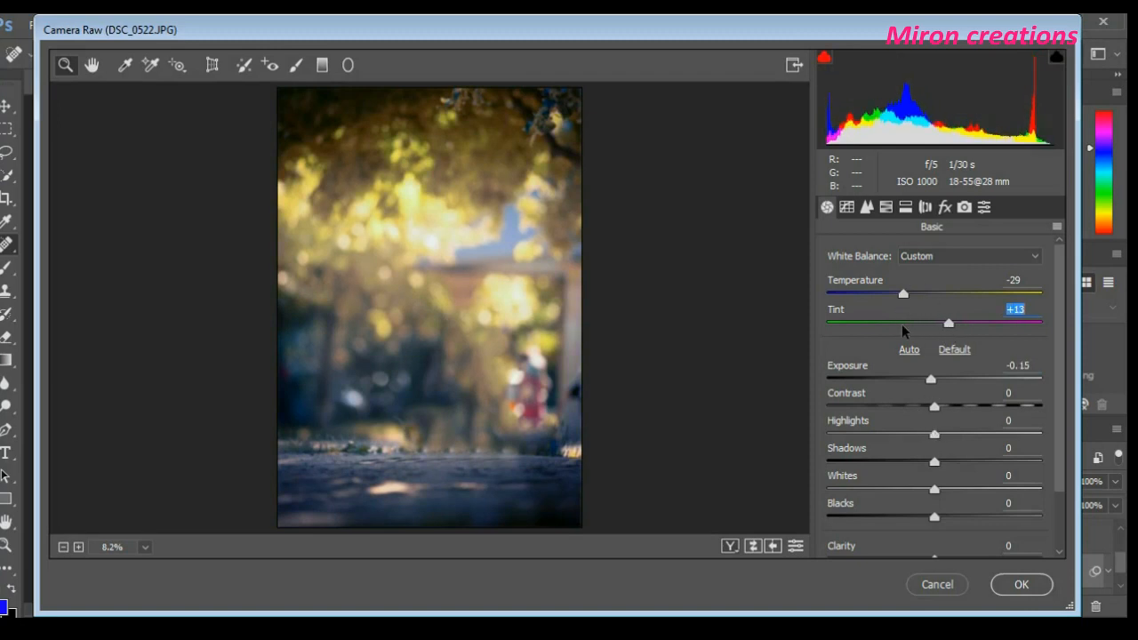
drag(901, 300, 913, 299)
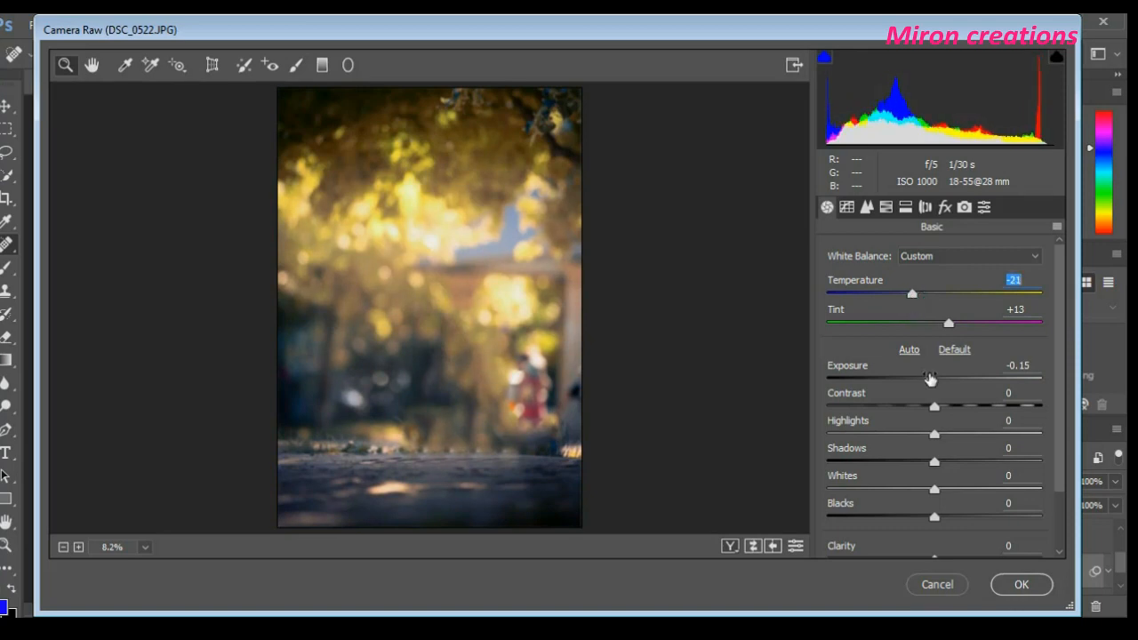
- Set Exposure -0.30, Contrast -21, Highlights -65, Shadows -17, Whites +2, Blacks -1 and Clarity +59, and apply the Camera Raw adjustments
drag(931, 380, 867, 444)
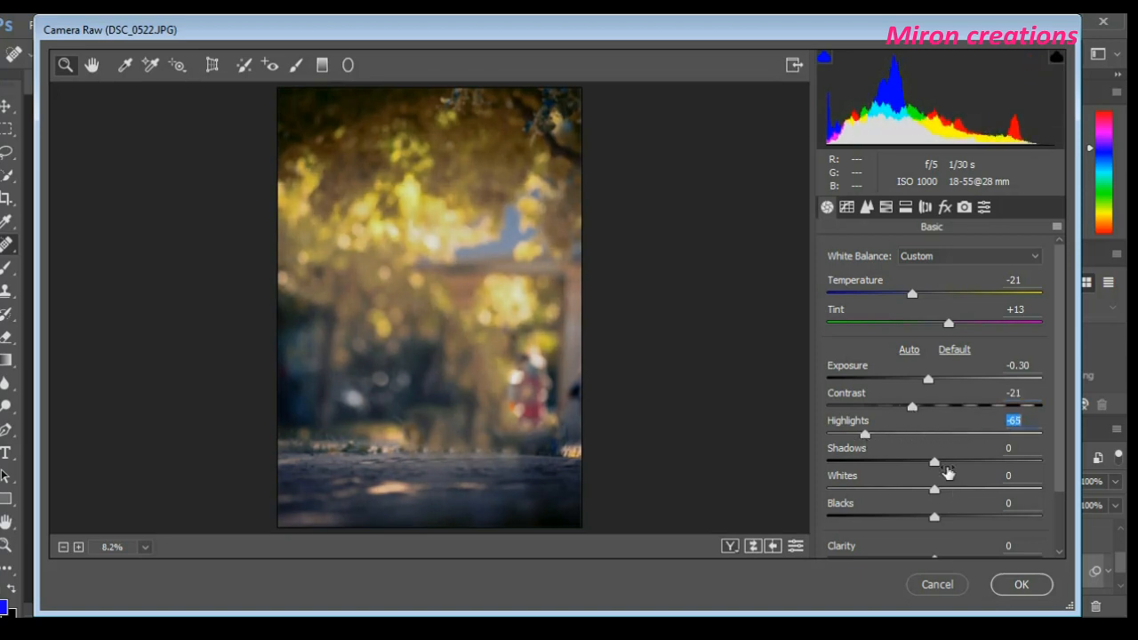
drag(938, 462, 999, 488)
scroll(958, 507, down, 1)
scroll(958, 507, down, 1)
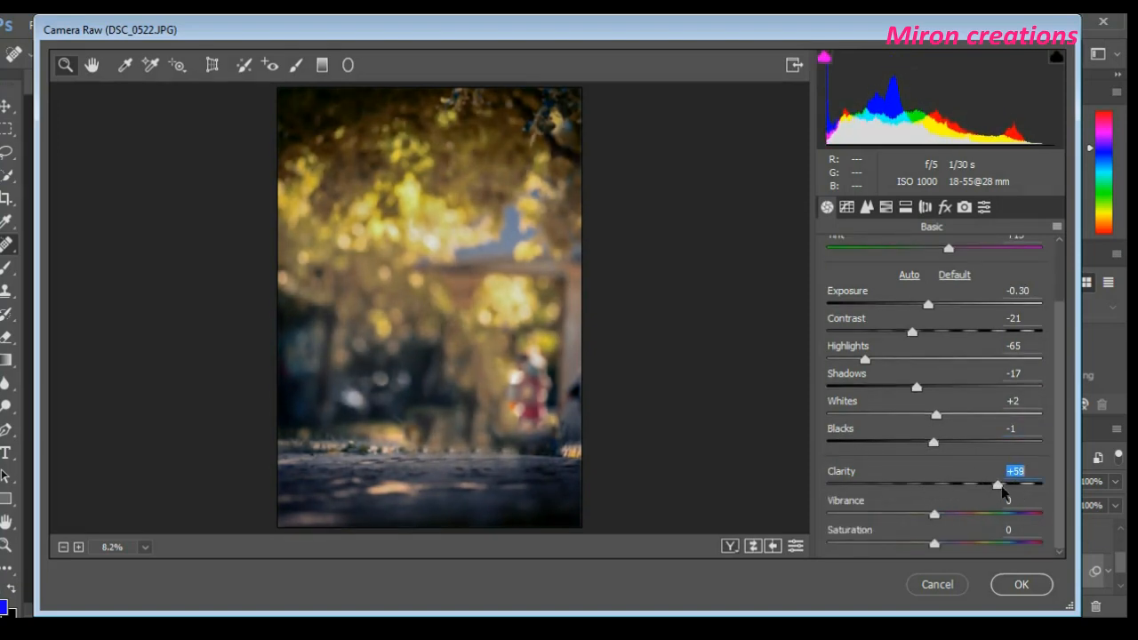
mouse_move(934, 514)
mouse_down()
mouse_move(913, 516)
mouse_move(935, 515)
mouse_up()
click(906, 207)
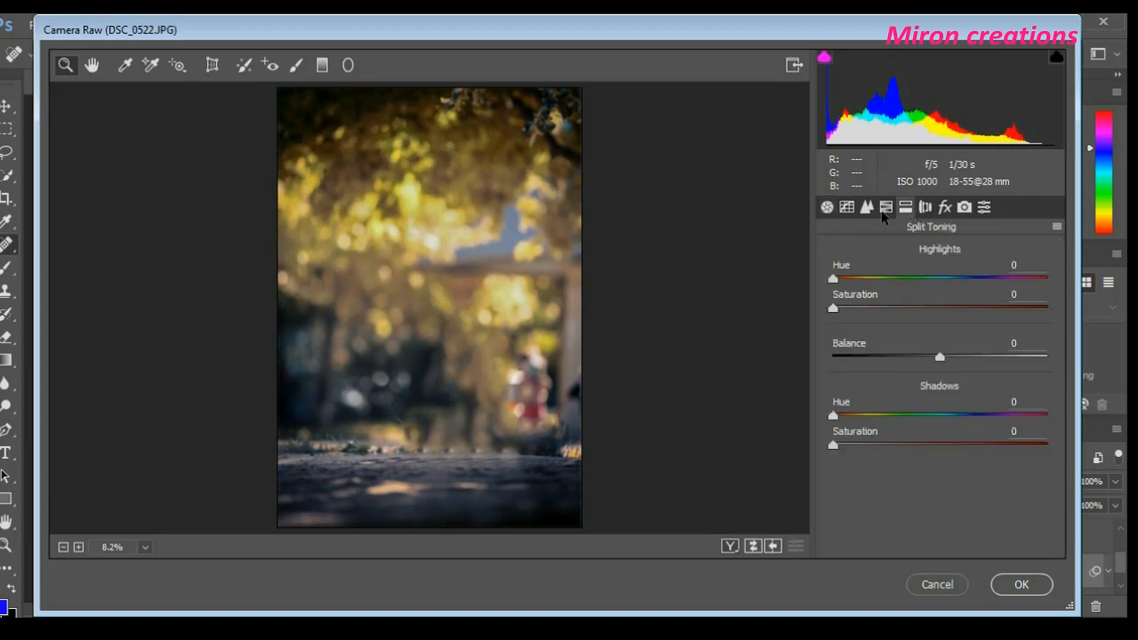
click(1023, 585)
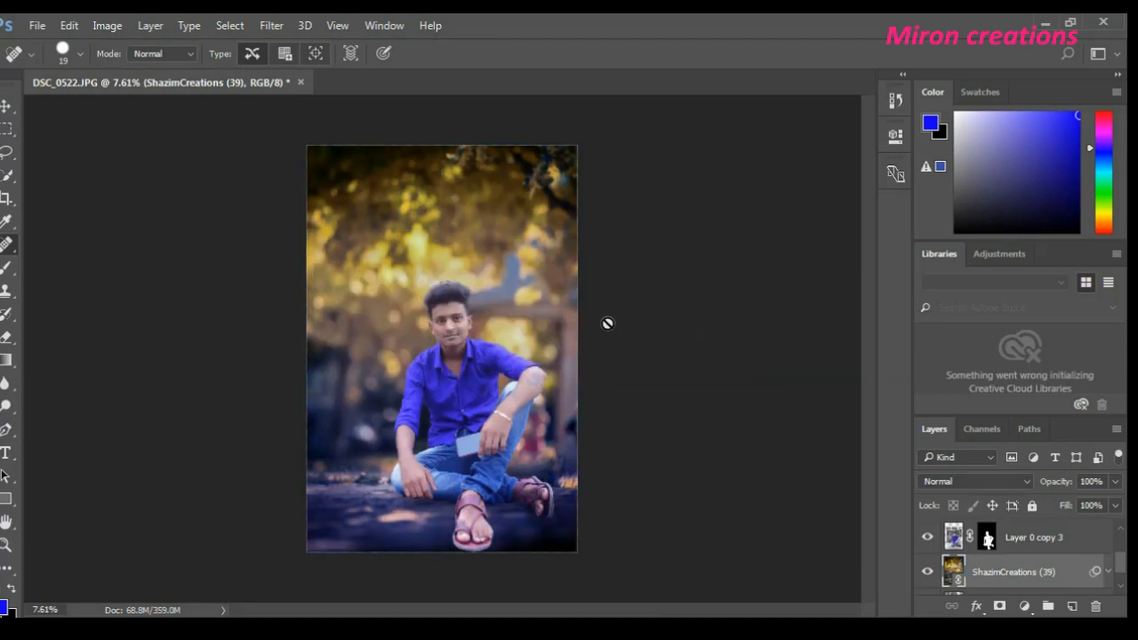
scroll(465, 267, up, 3)
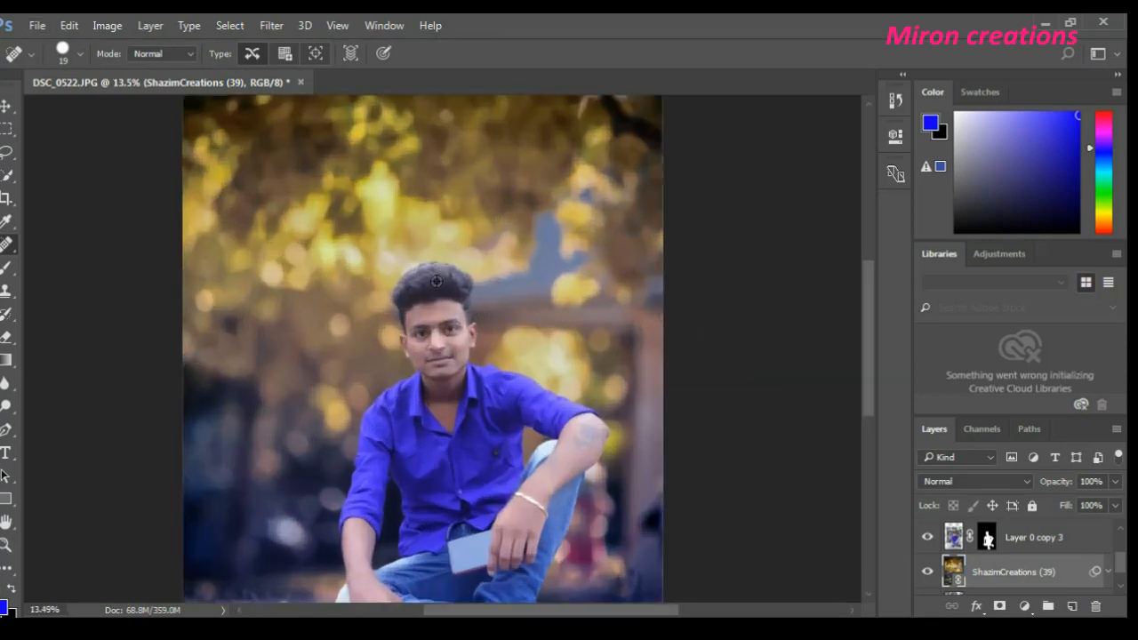
scroll(437, 281, up, 2)
scroll(436, 281, down, 4)
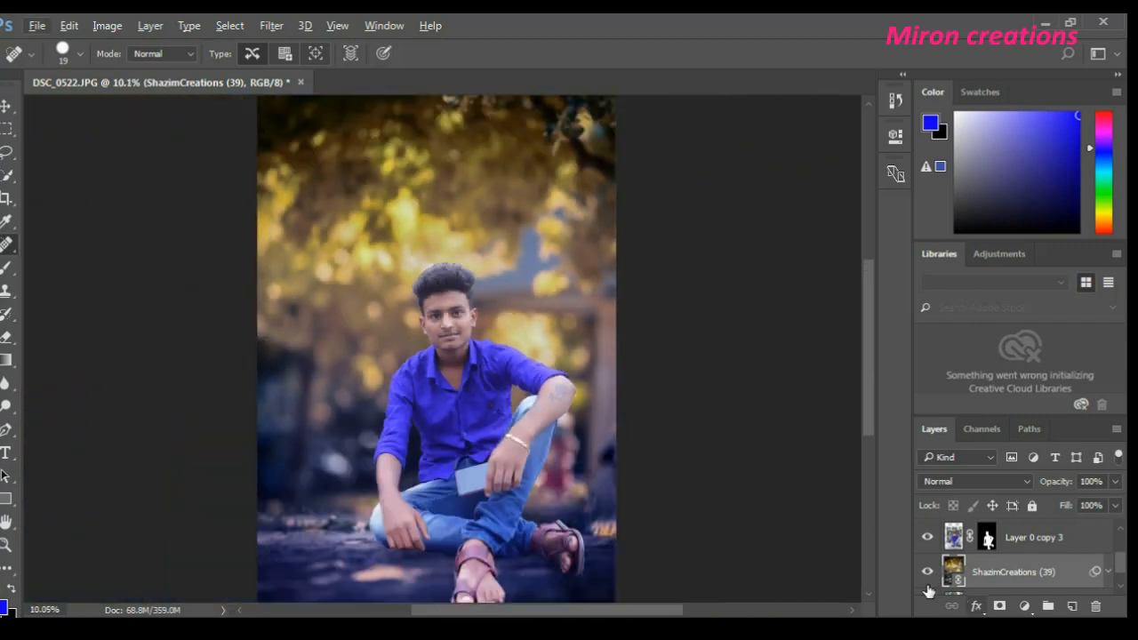
scroll(929, 590, down, 1)
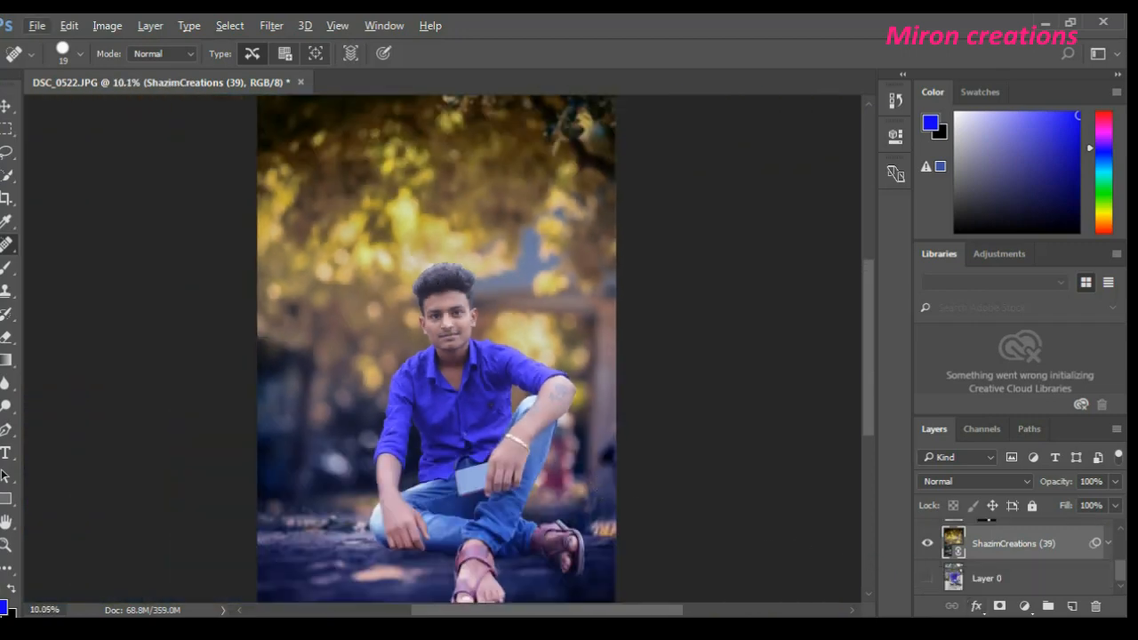
key(alt+Tab)
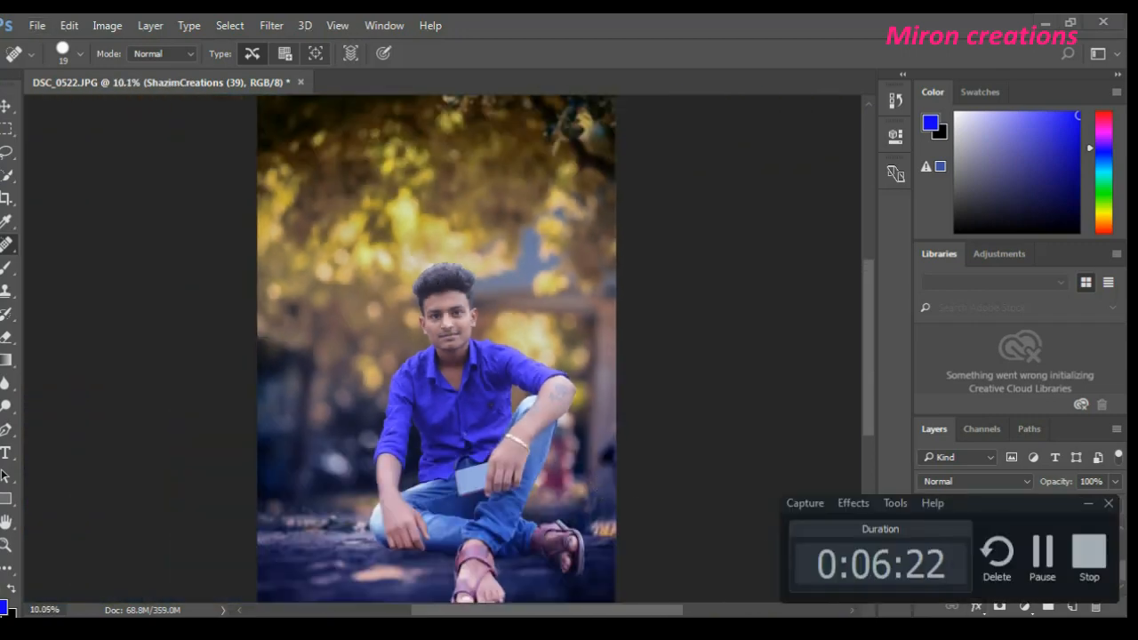
key(alt+Tab)
scroll(420, 361, down, 2)
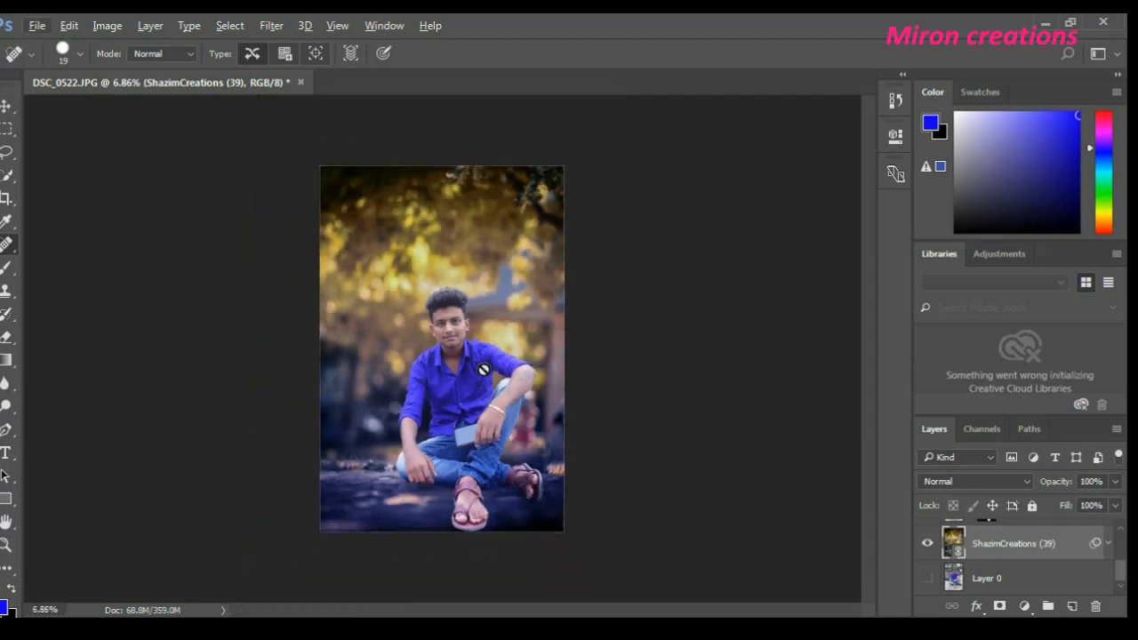
scroll(483, 369, up, 1)
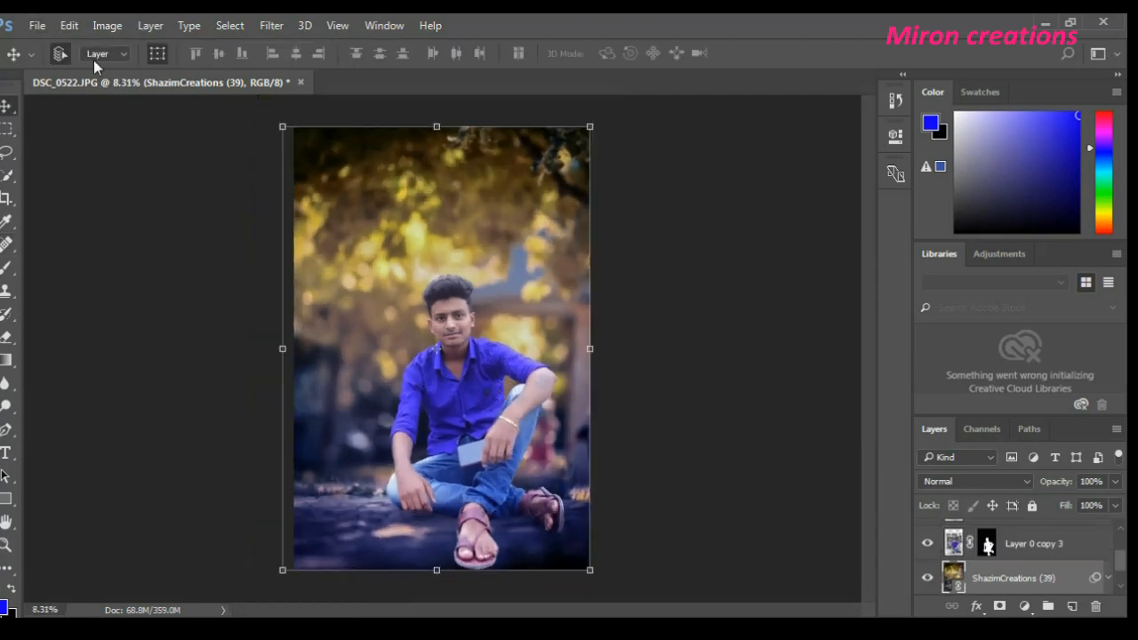
- Place the orange glow image S.R (122) from the coler folder as a linked file above the background layer
click(38, 25)
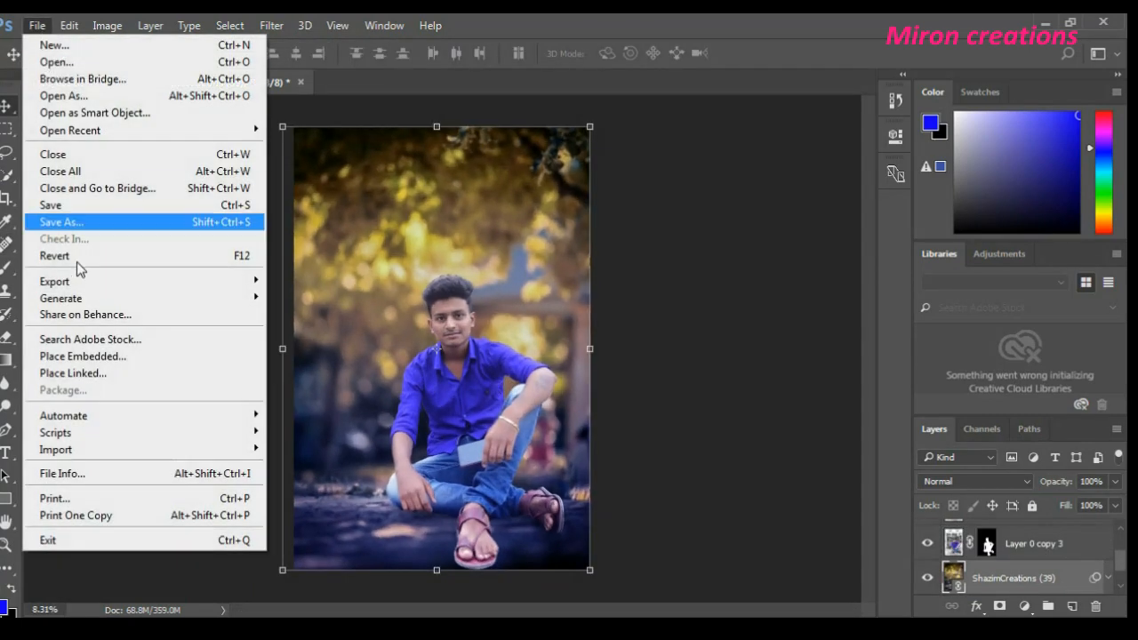
click(97, 371)
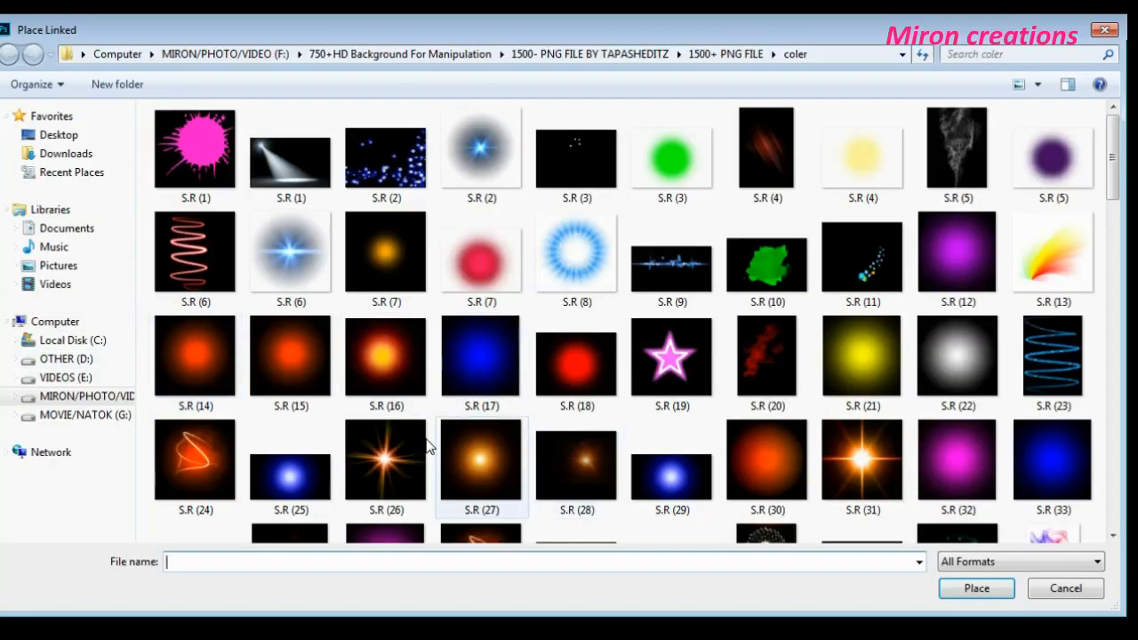
drag(1119, 192, 1124, 379)
click(763, 459)
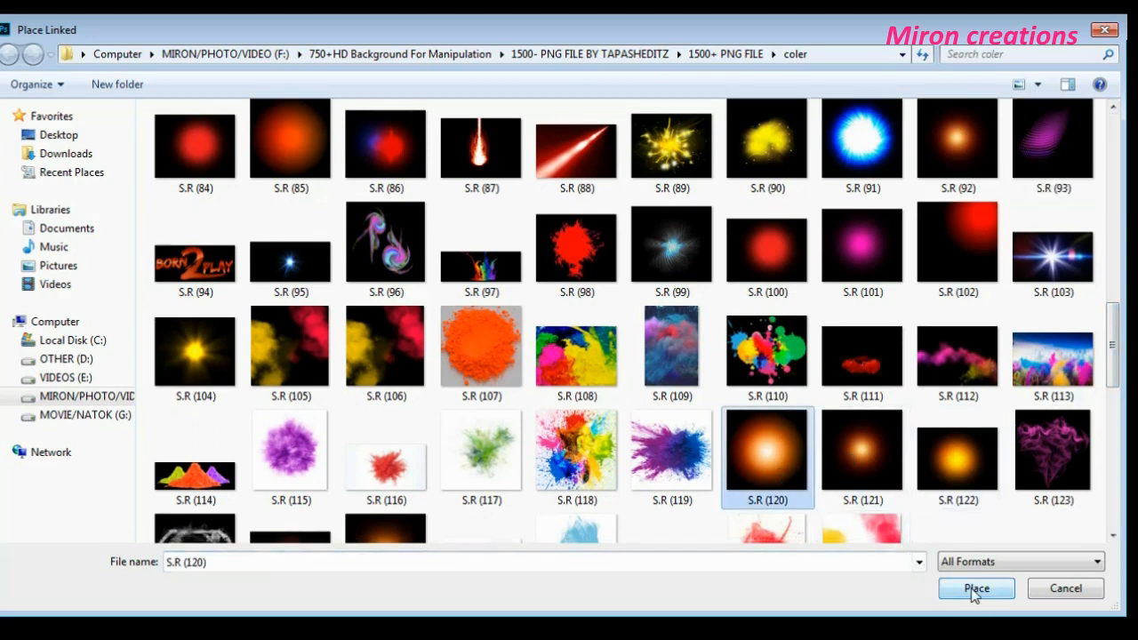
click(960, 484)
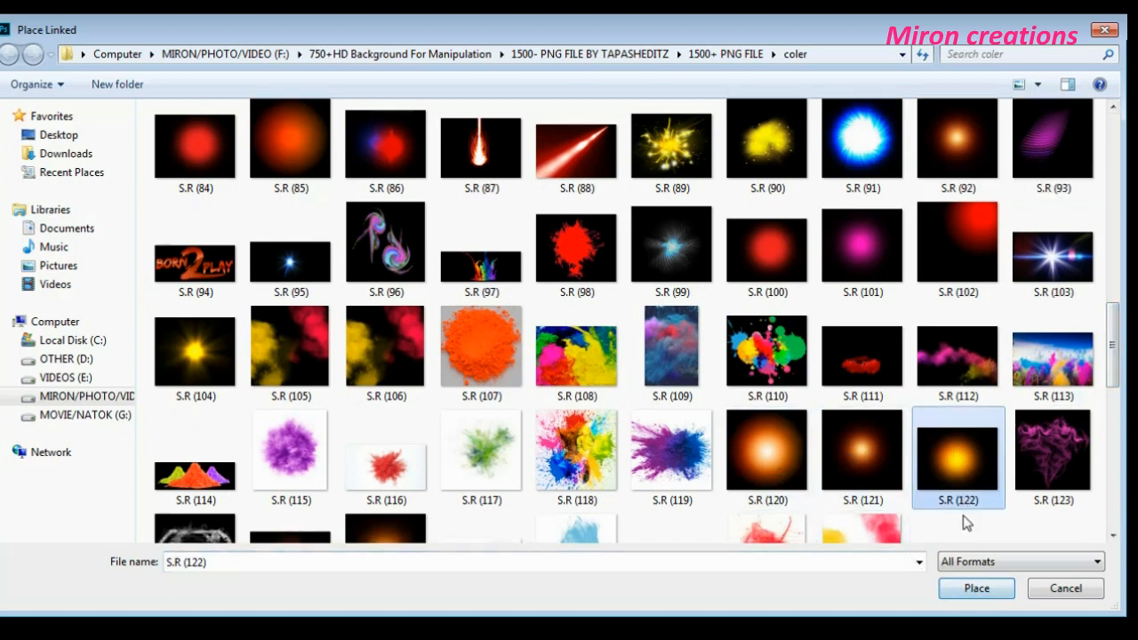
click(975, 590)
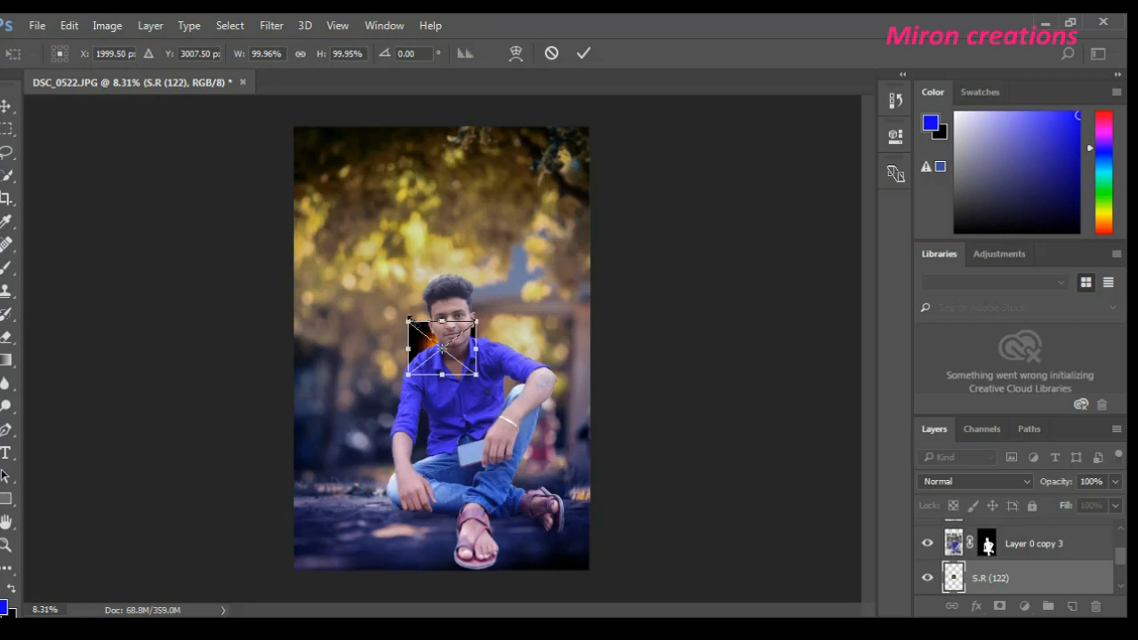
- Scale the placed glow to about 194% width and 237% height and position it behind the man's shoulder
drag(404, 317, 362, 273)
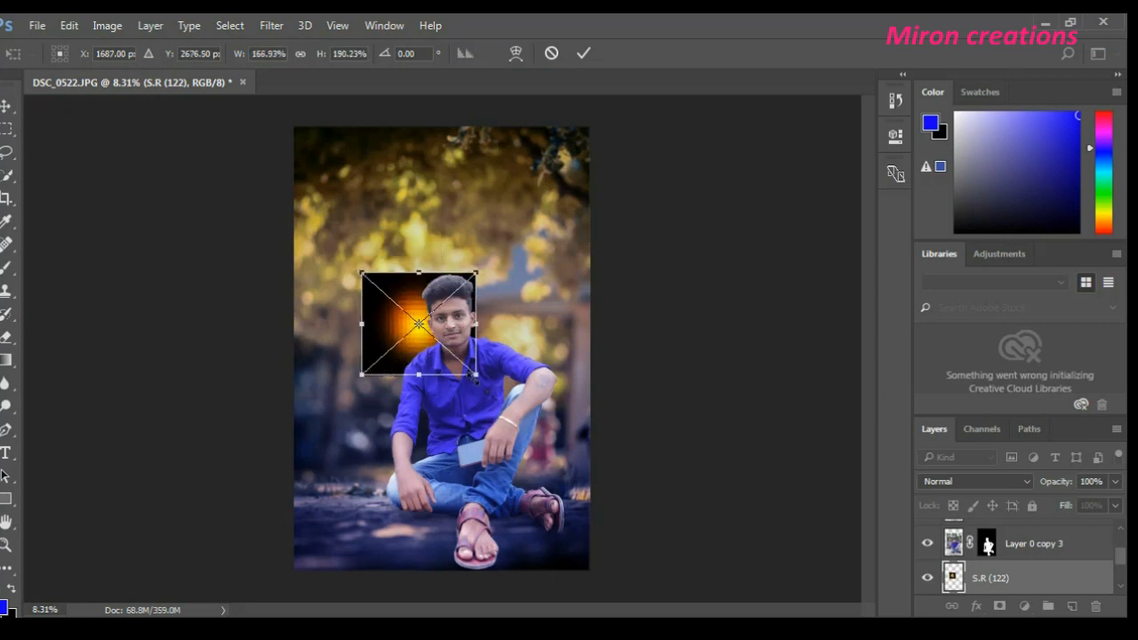
drag(476, 375, 494, 402)
drag(427, 324, 413, 344)
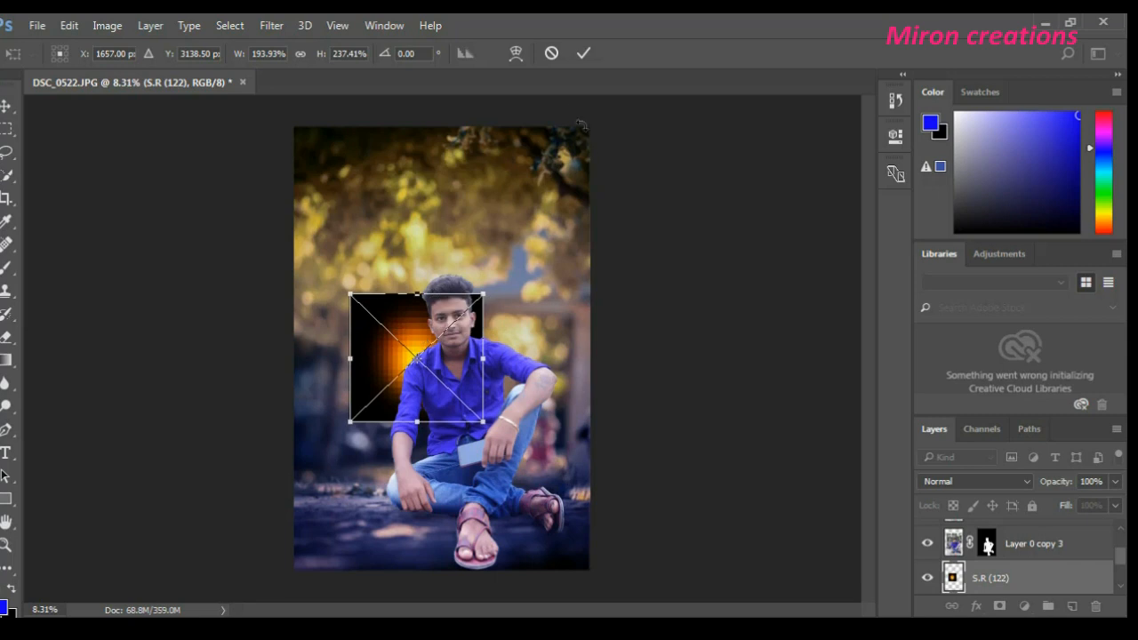
click(583, 55)
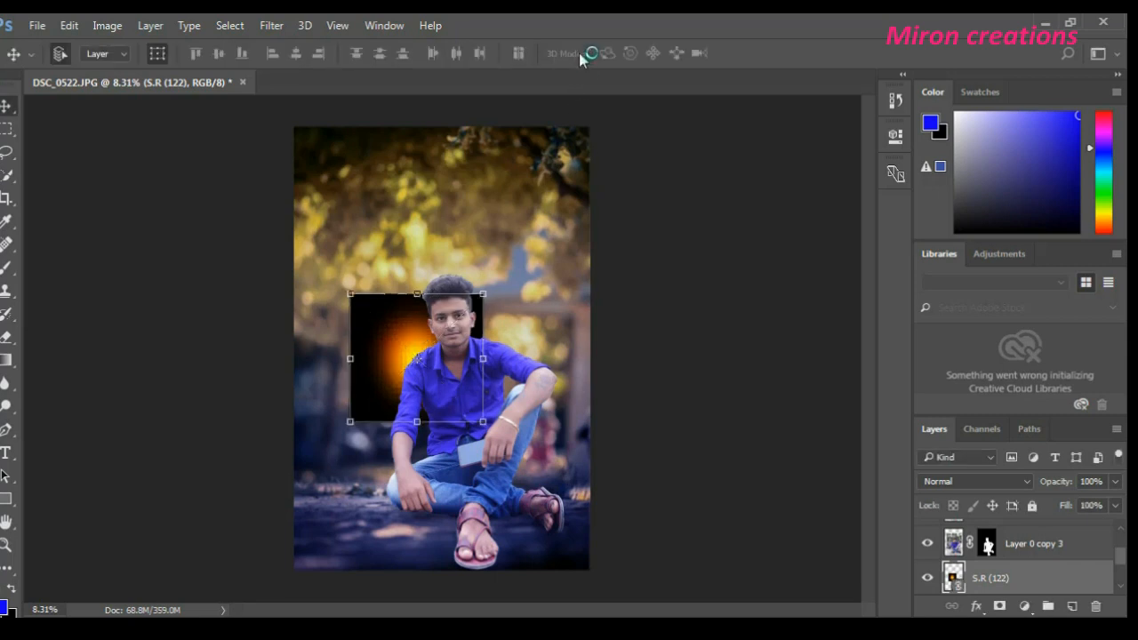
- Set the S.R (122) layer's blend mode to Screen and enlarge the glow to about 291% width and 349% height
click(962, 482)
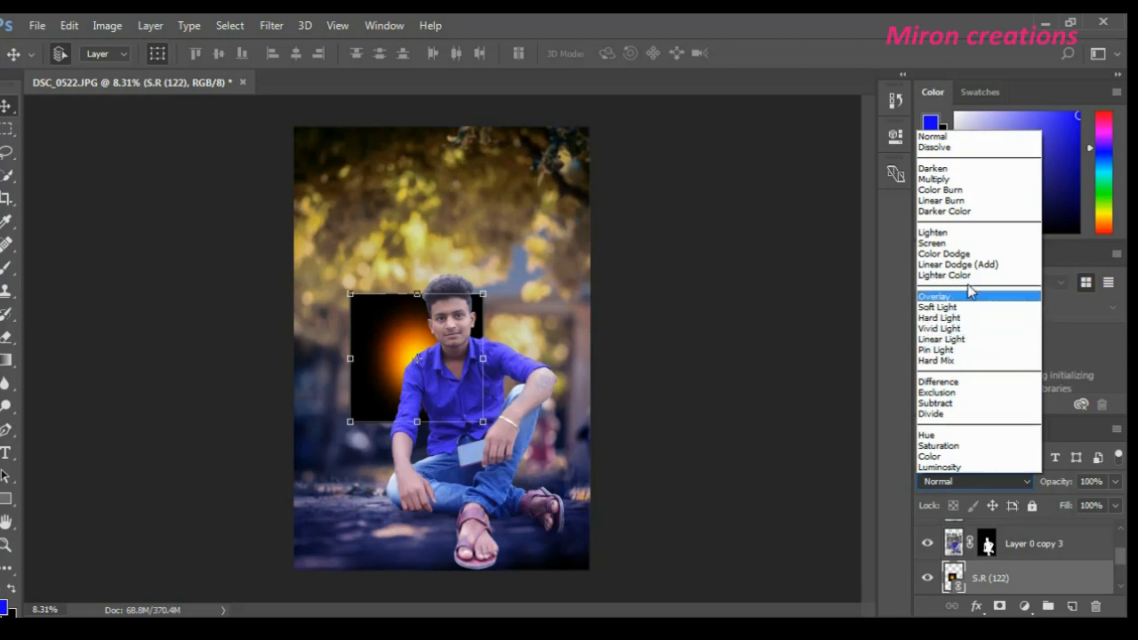
click(948, 243)
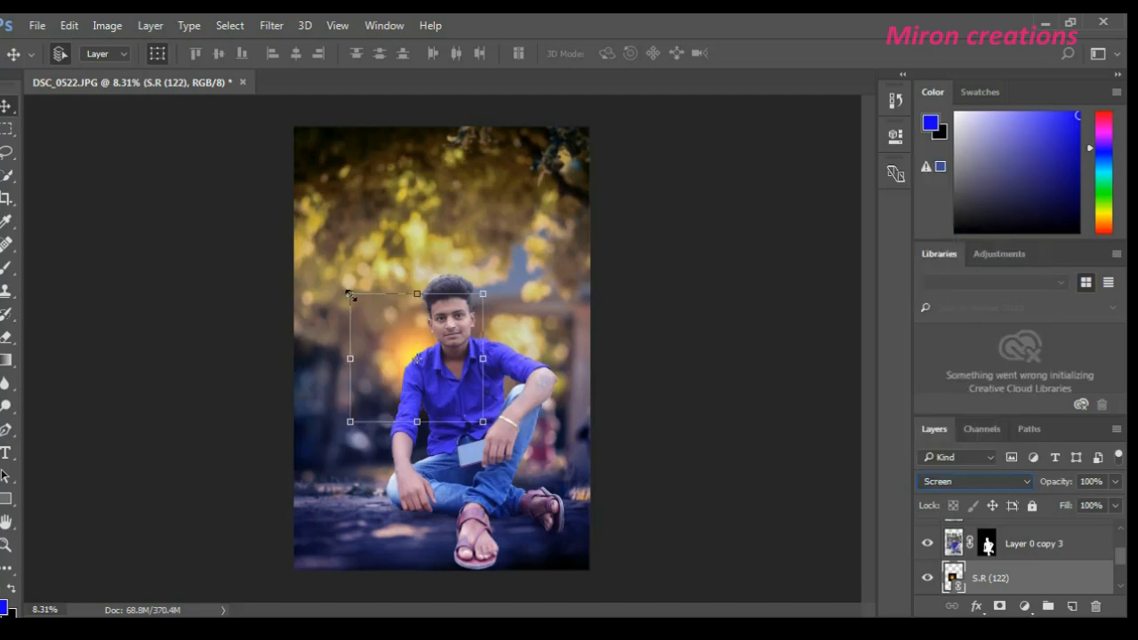
drag(350, 294, 325, 268)
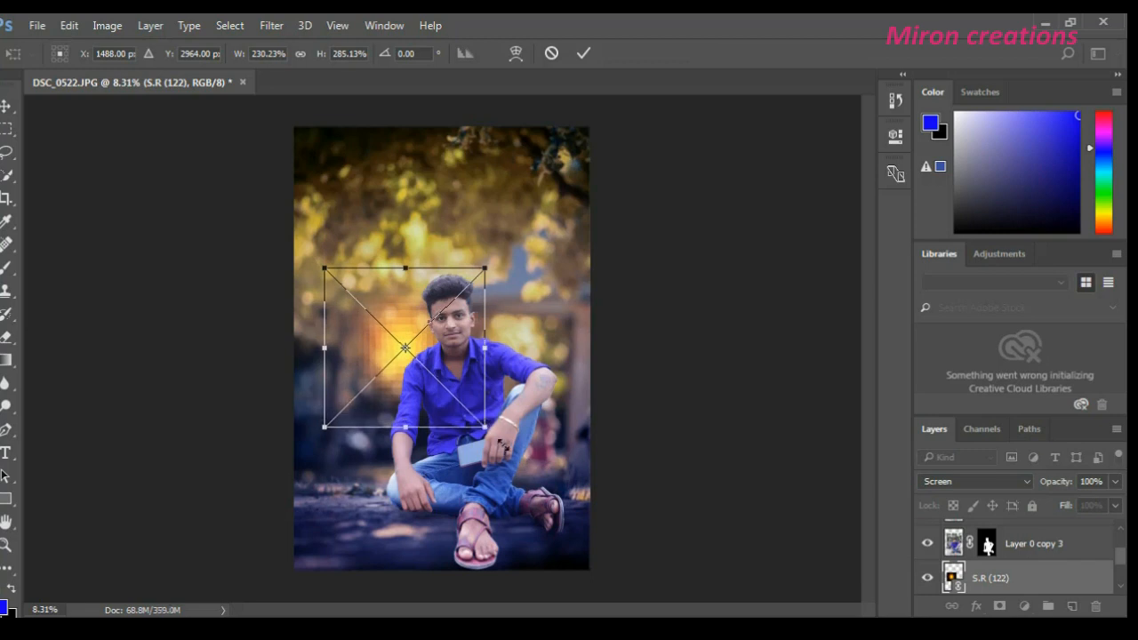
click(579, 58)
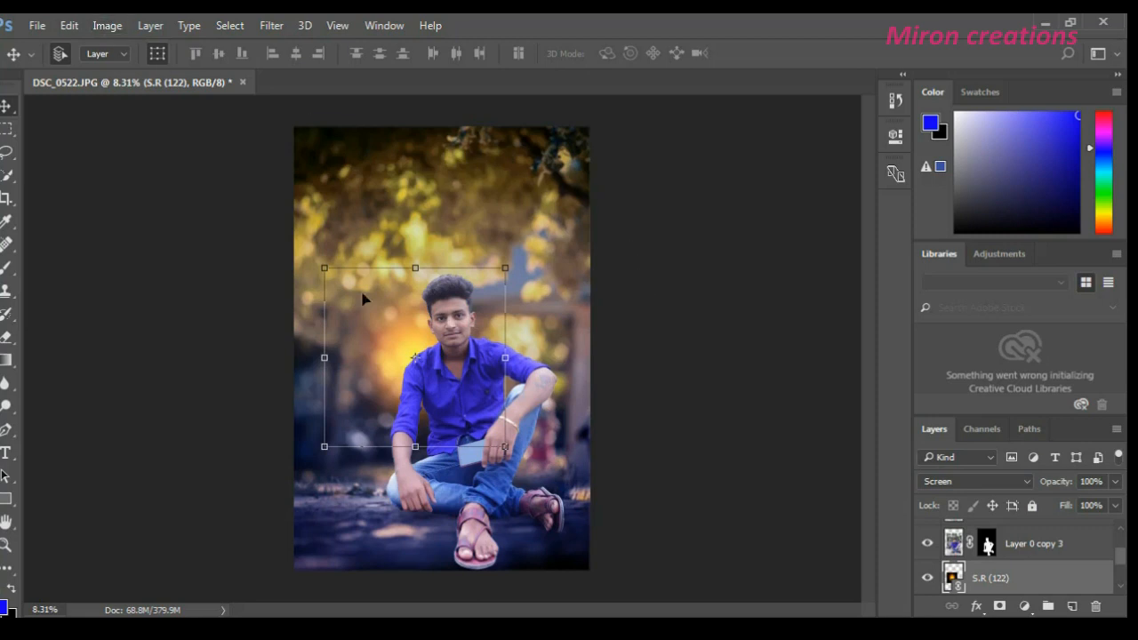
drag(505, 446, 525, 456)
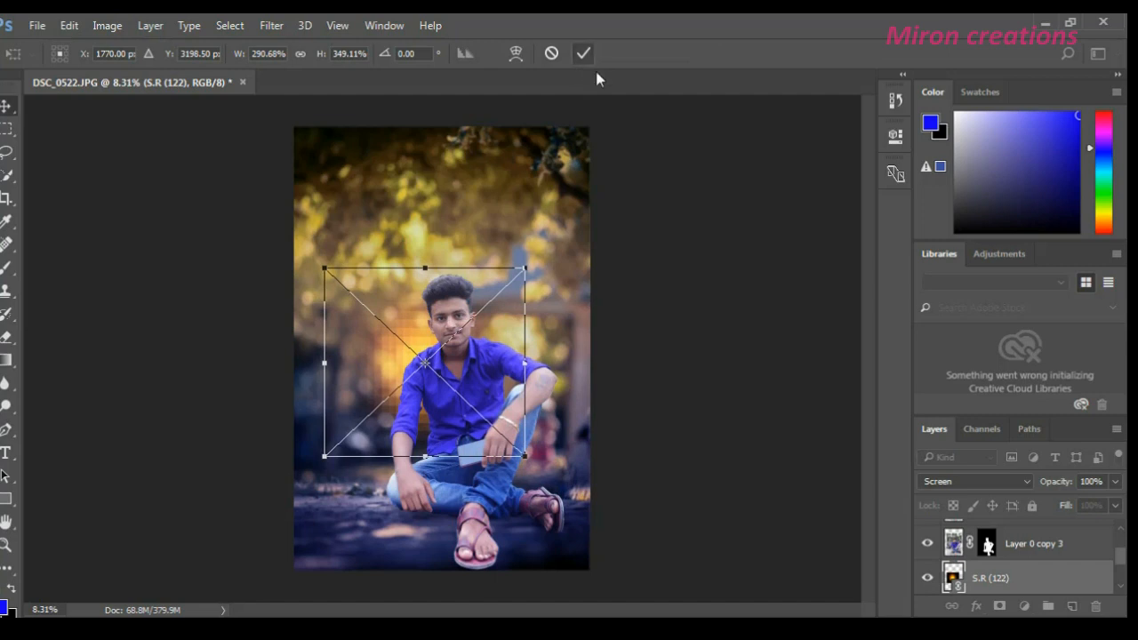
key(Return)
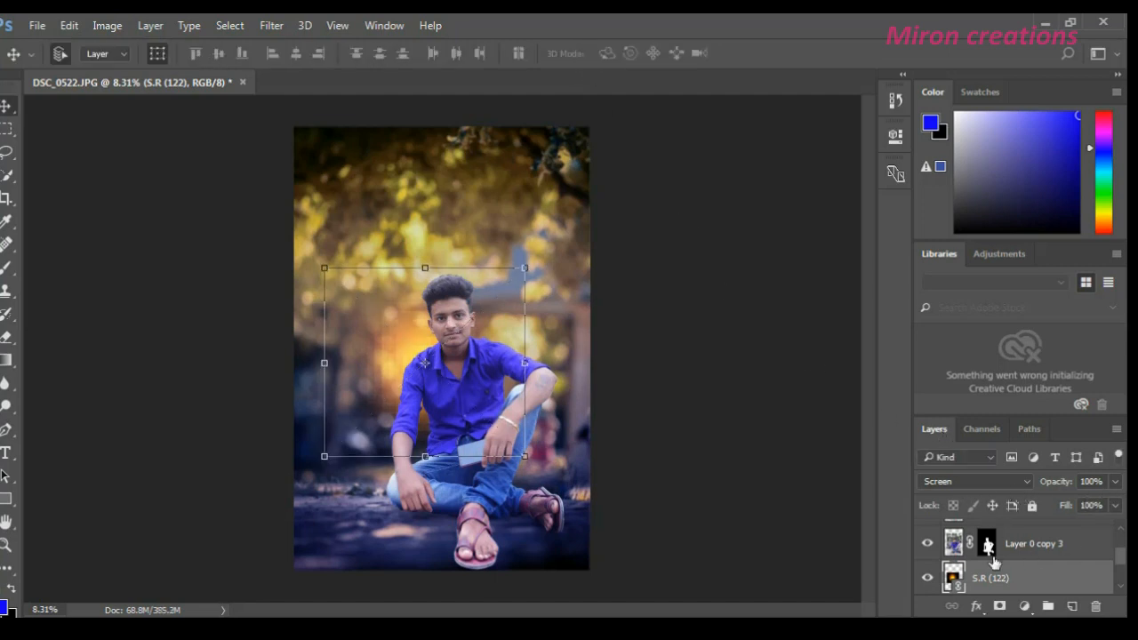
click(1115, 481)
mouse_move(1110, 505)
mouse_down()
mouse_move(1077, 507)
mouse_move(1115, 514)
mouse_up()
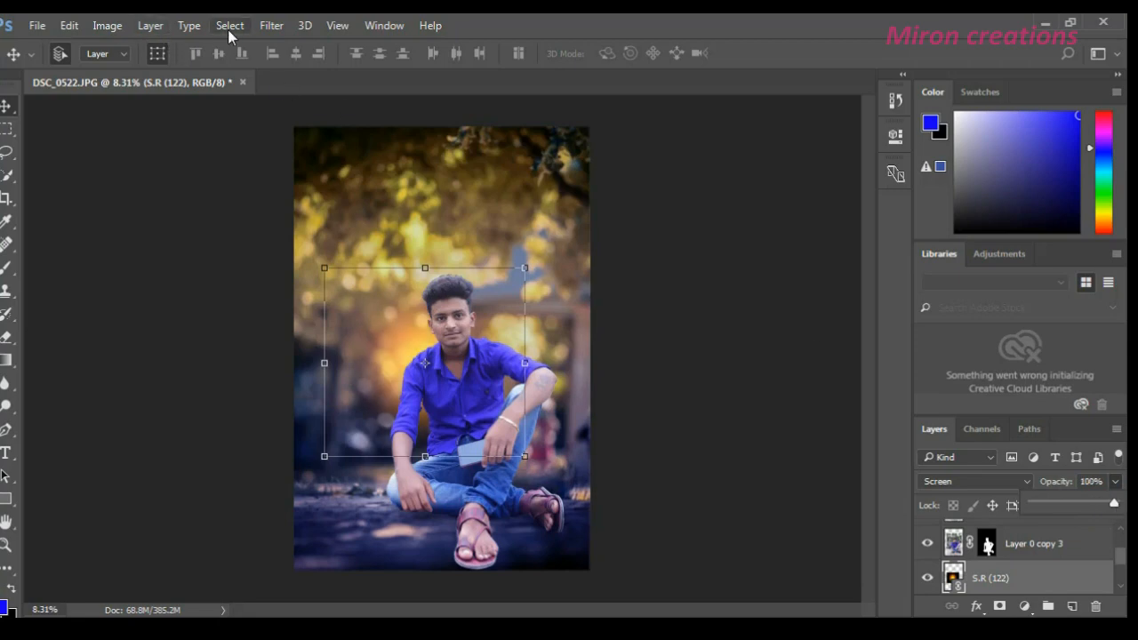
- Apply a Gaussian Blur with a radius of about 770 pixels to the S.R (122) glow layer
click(228, 29)
click(271, 25)
click(271, 25)
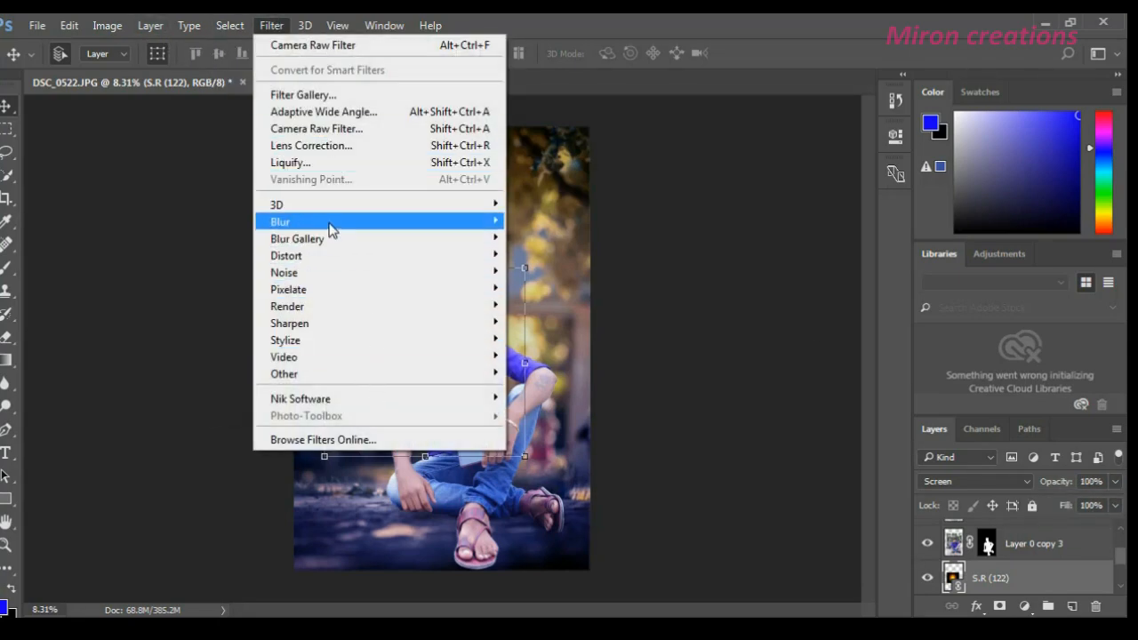
mouse_move(329, 225)
click(544, 279)
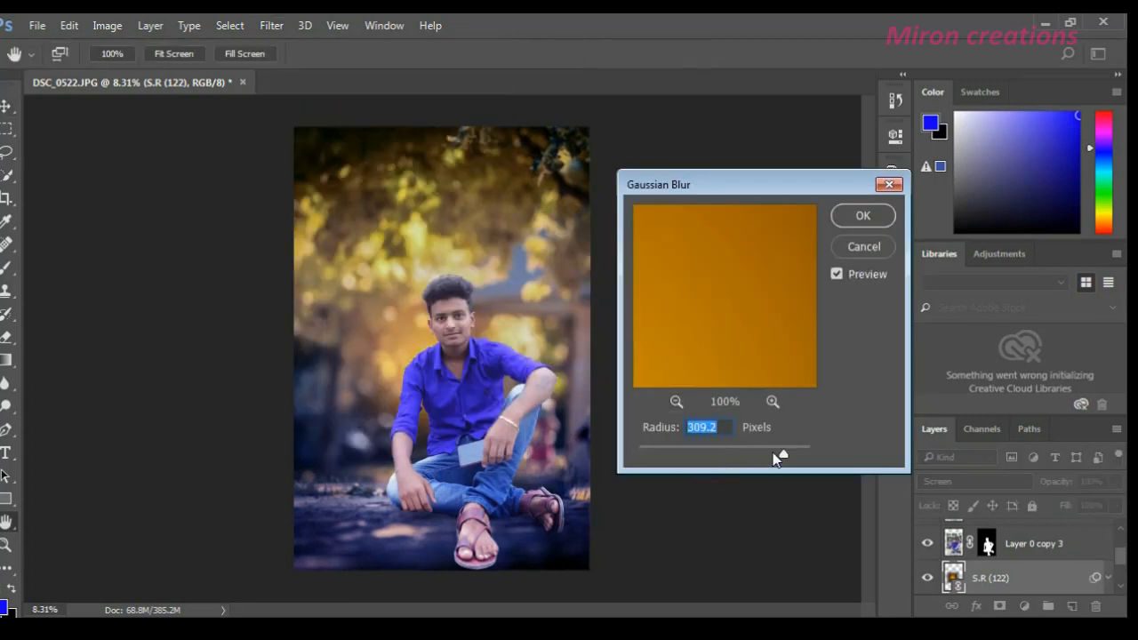
drag(773, 457, 812, 464)
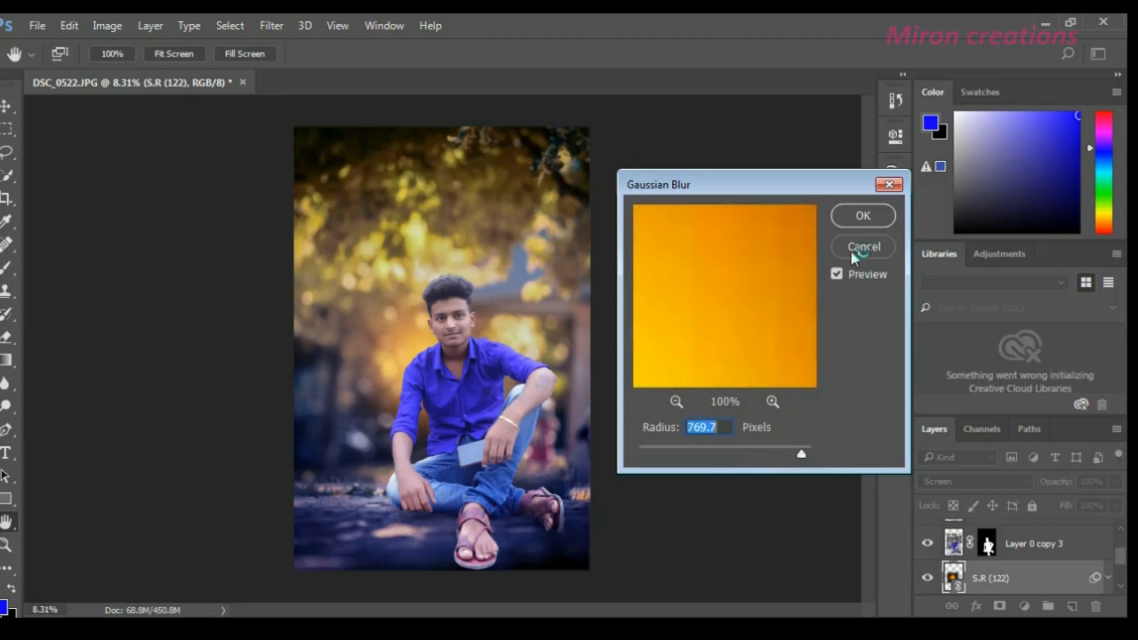
click(844, 212)
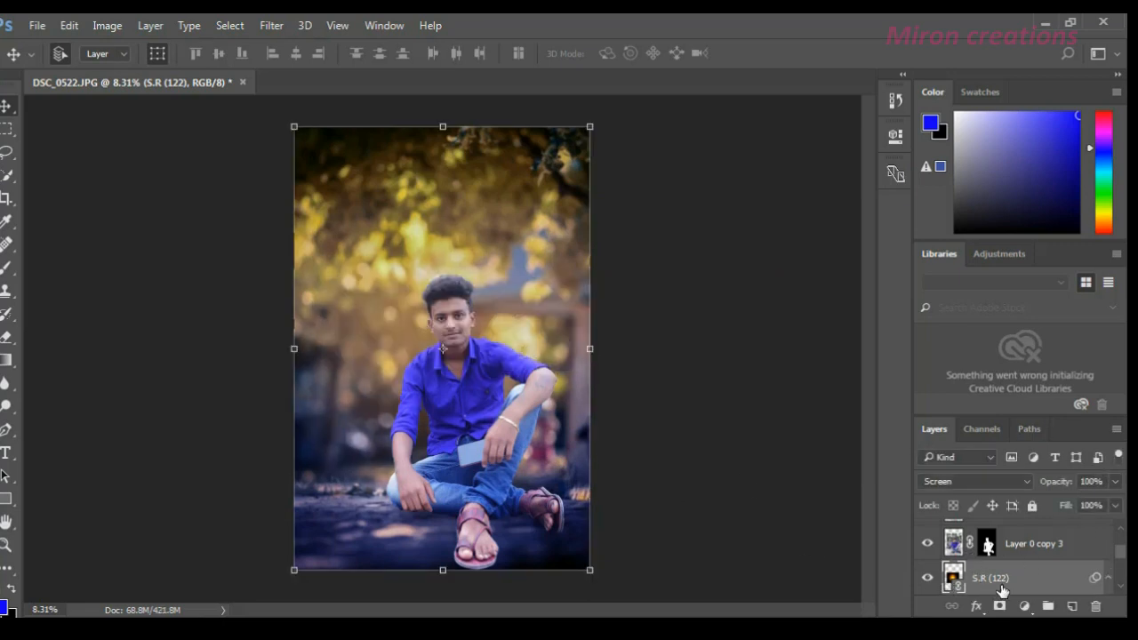
click(447, 359)
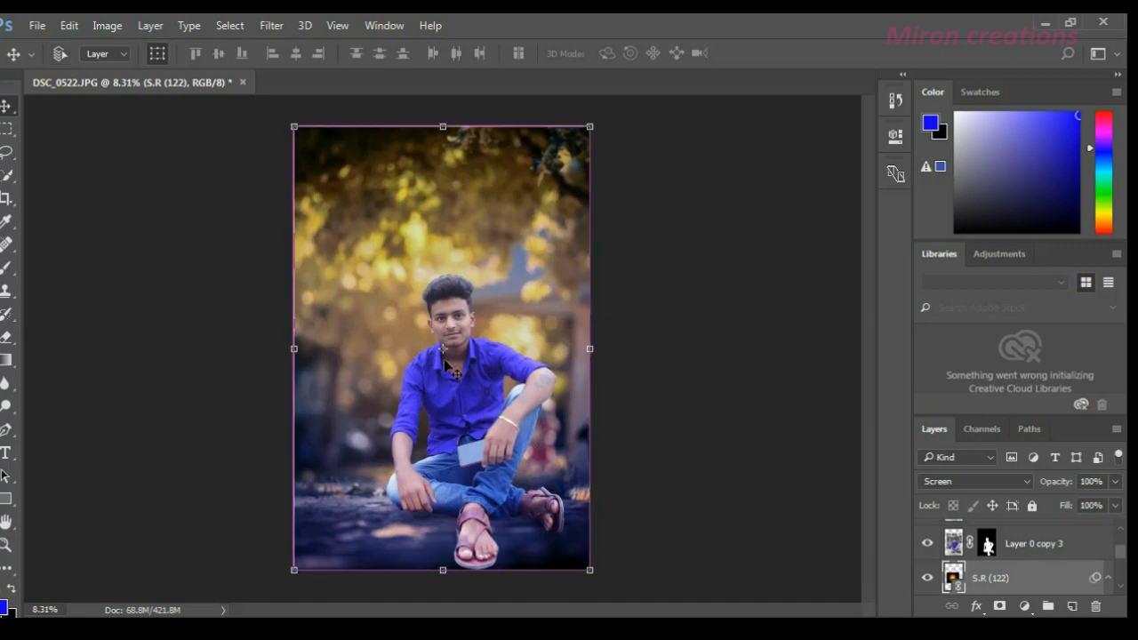
- Enlarge the blurred S.R (122) glow to about 389% width and 479% height so it spreads across the background behind the man
click(613, 269)
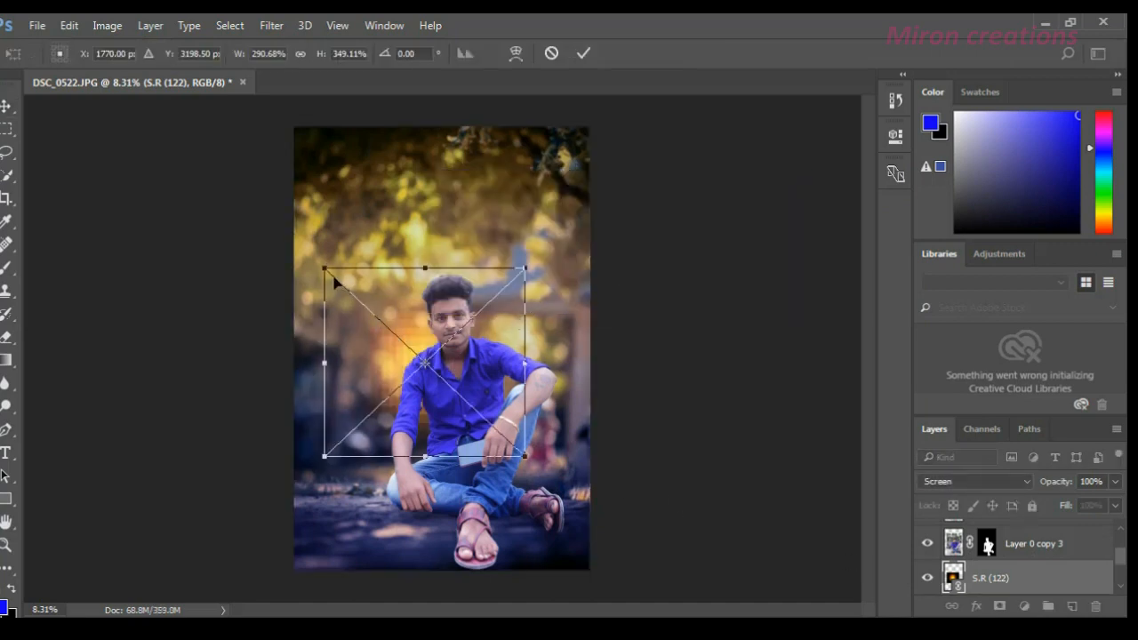
drag(322, 266, 293, 236)
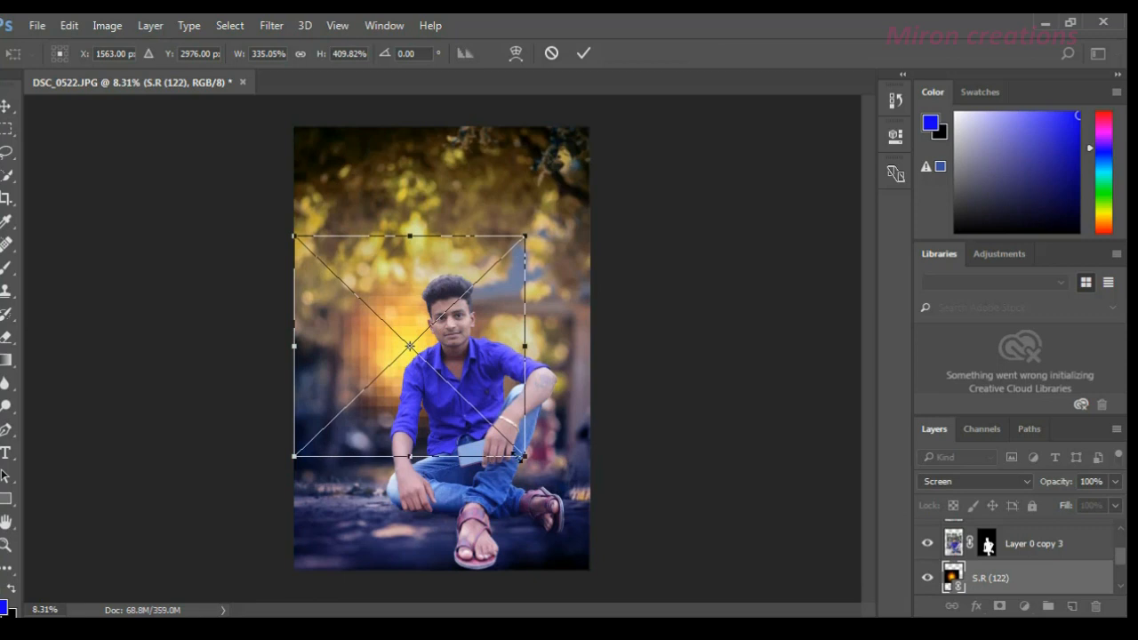
drag(523, 457, 562, 493)
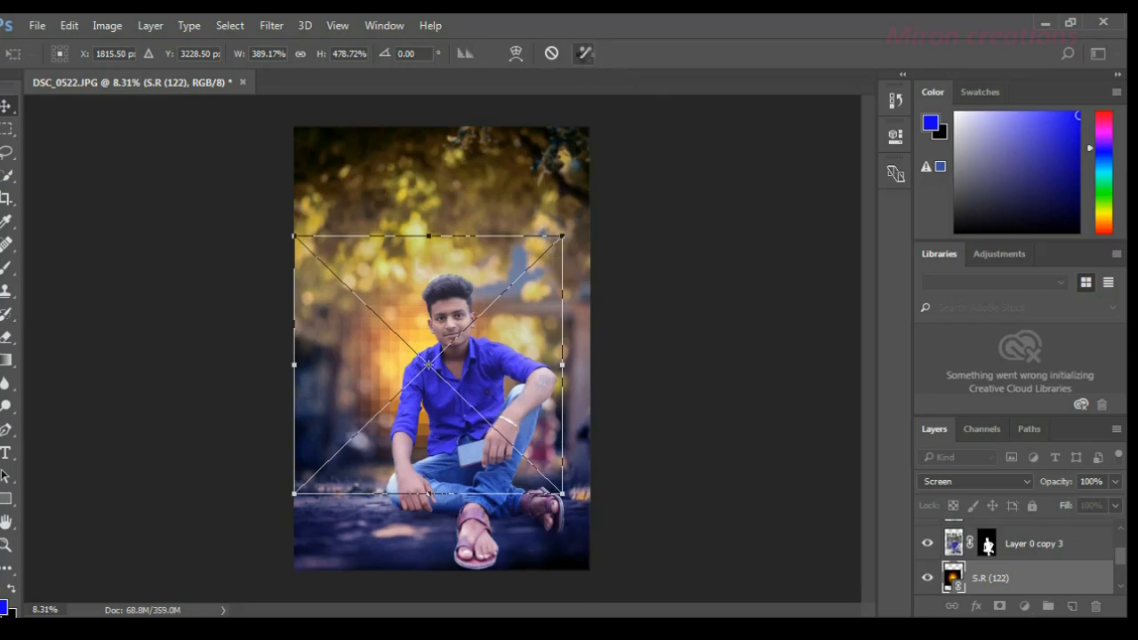
click(585, 54)
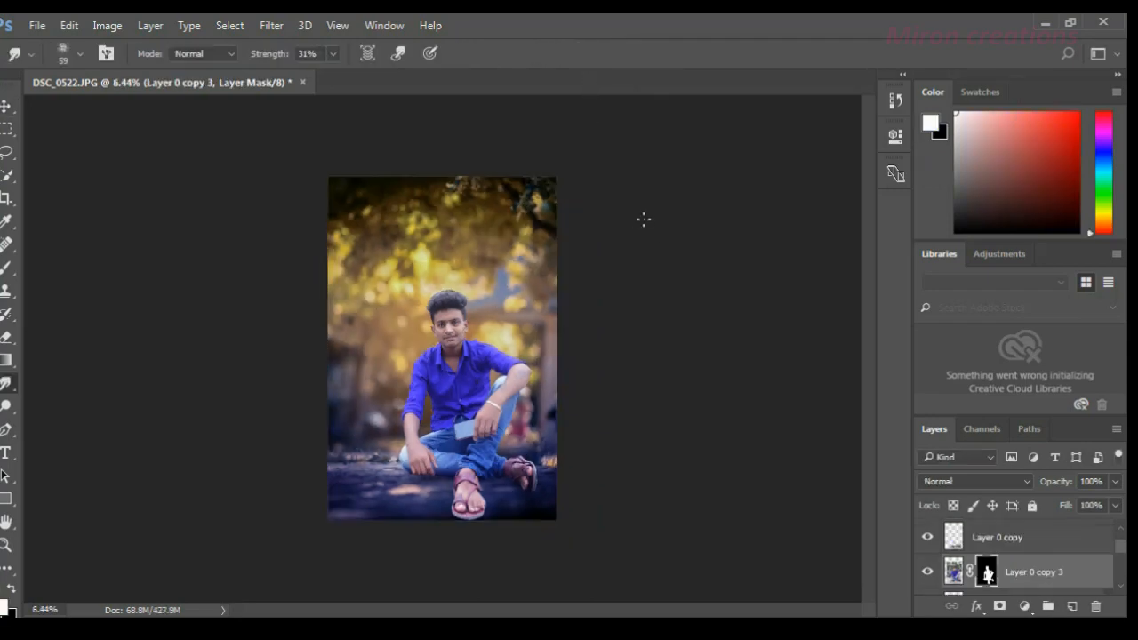
scroll(578, 279, up, 8)
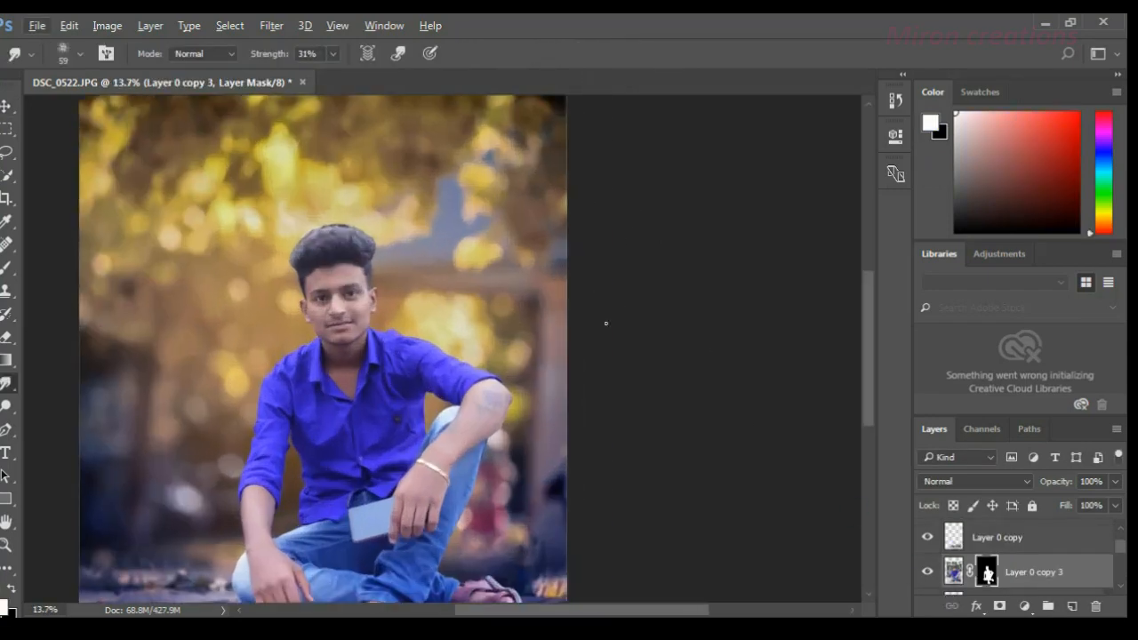
scroll(458, 382, down, 5)
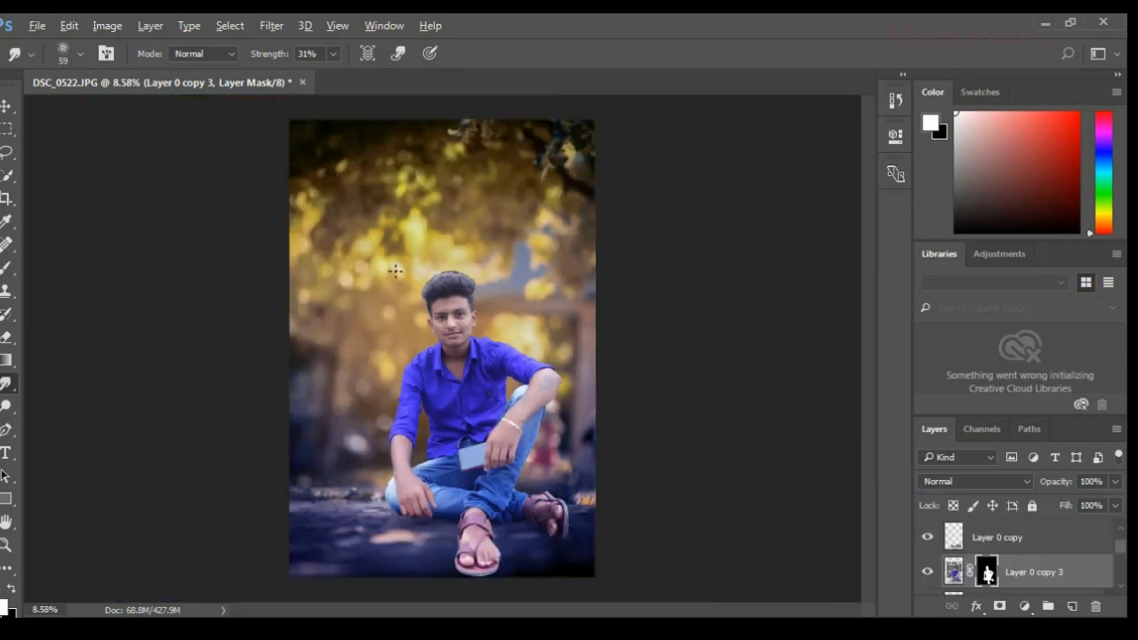
scroll(395, 269, down, 3)
scroll(409, 275, up, 5)
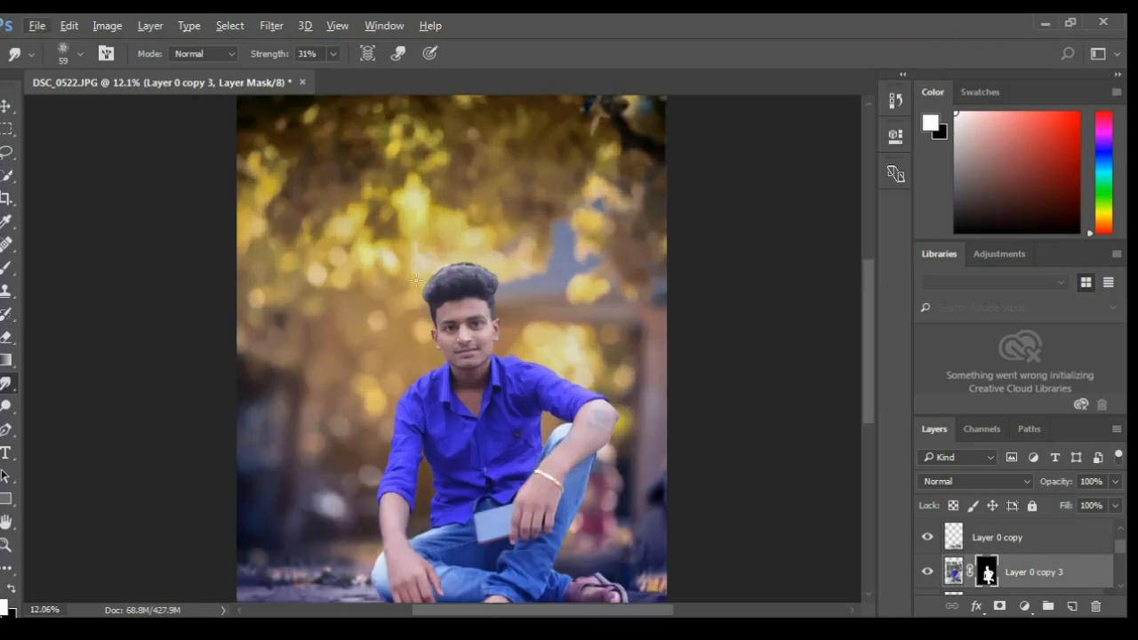